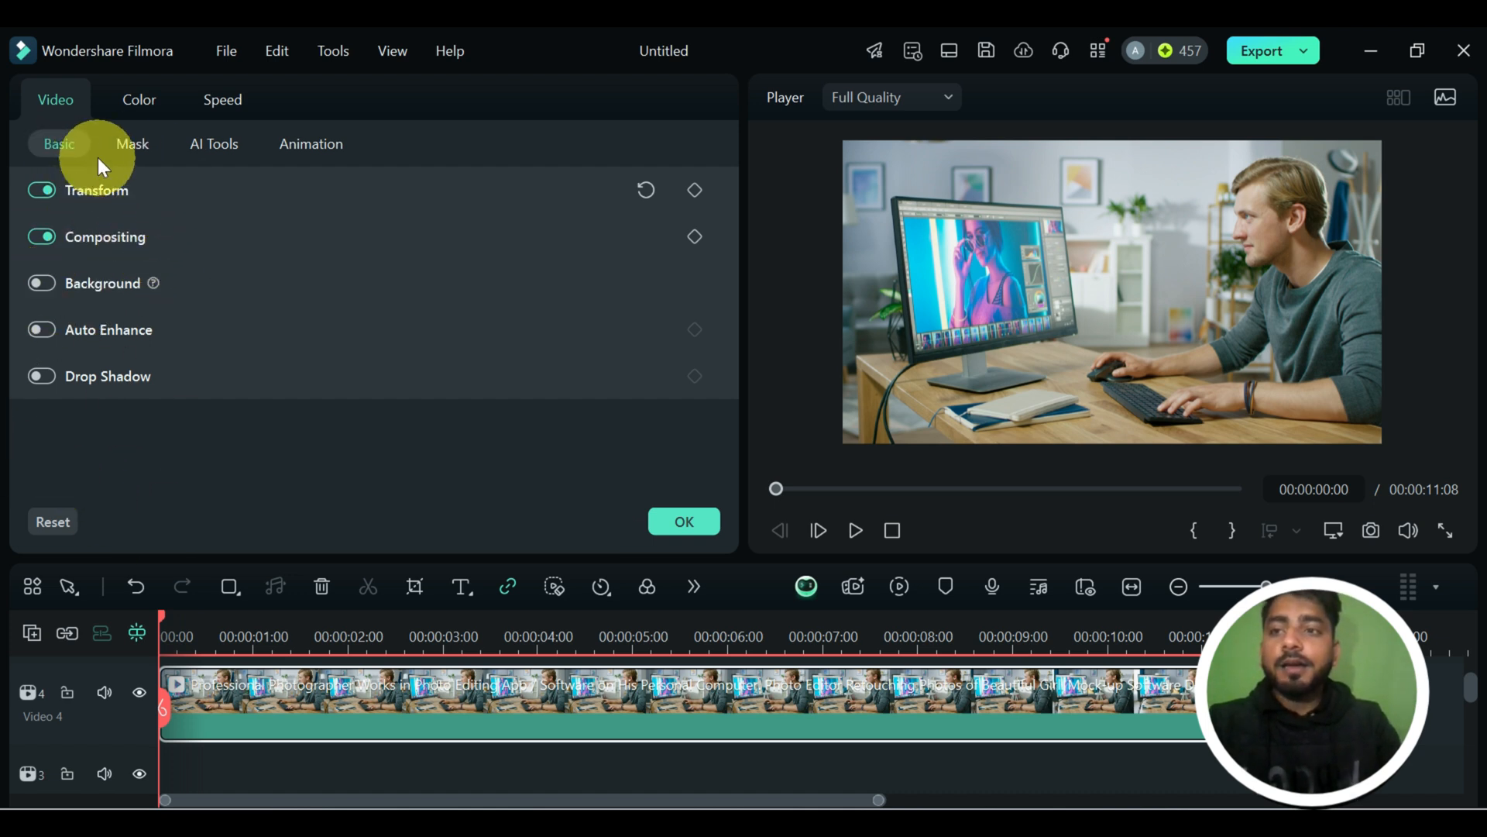
Apply a rectangle mask to the clip, enlarge it slightly and position it just above the frame's centre.
left_click(138, 148)
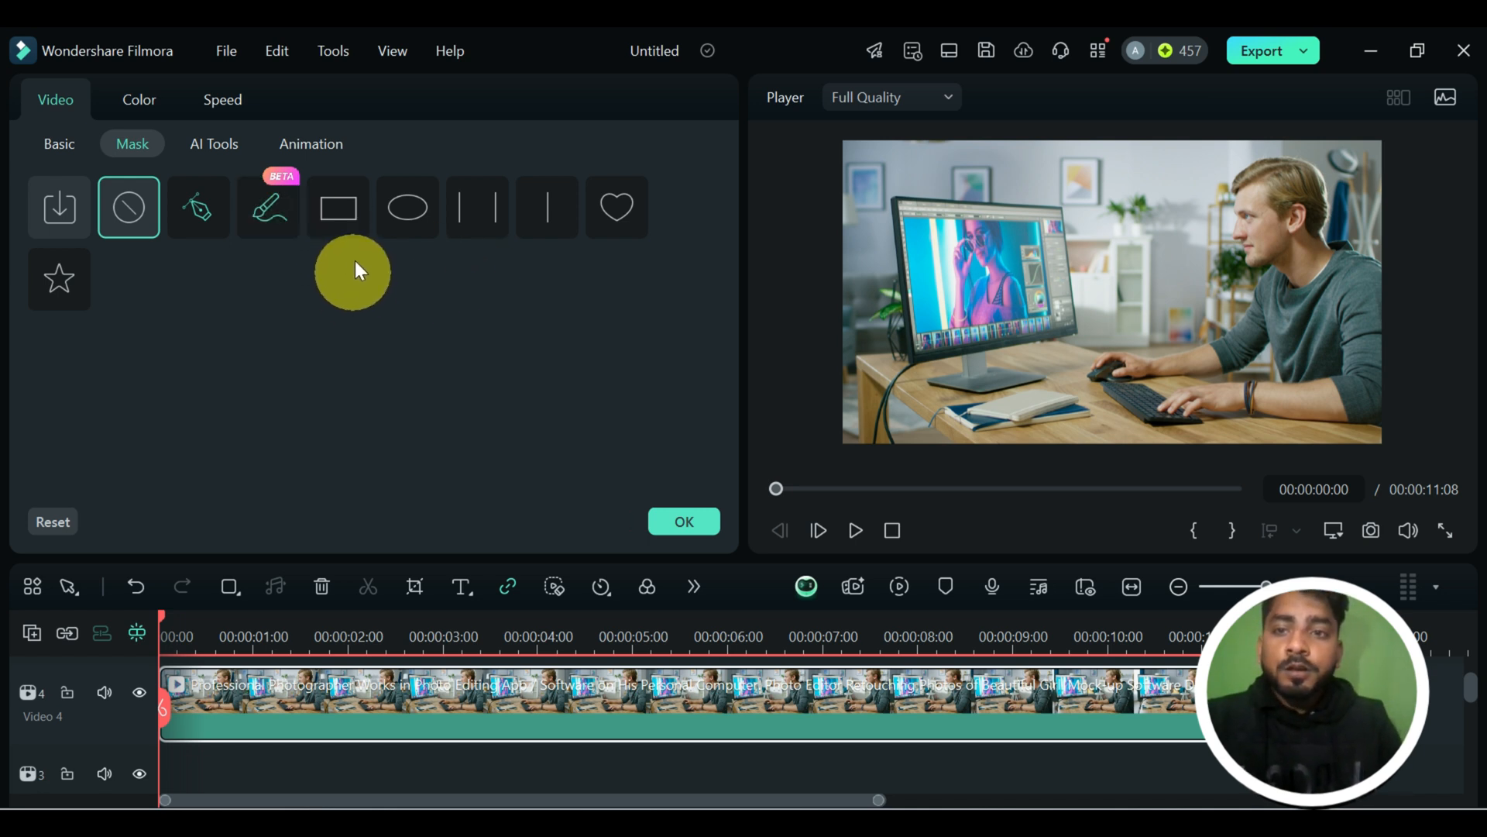
left_click(346, 223)
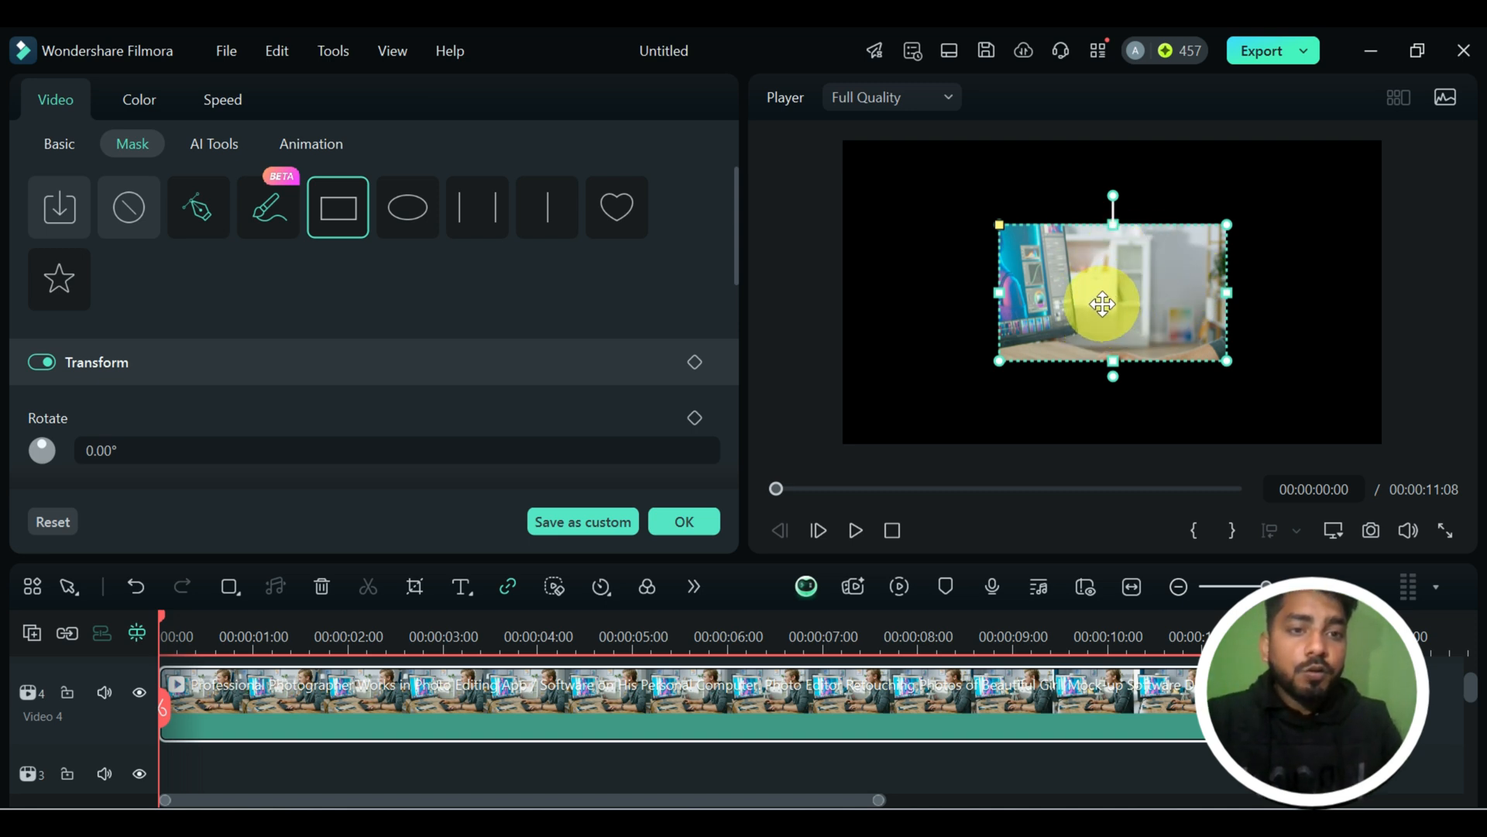
left_click_drag(1098, 302, 1221, 240)
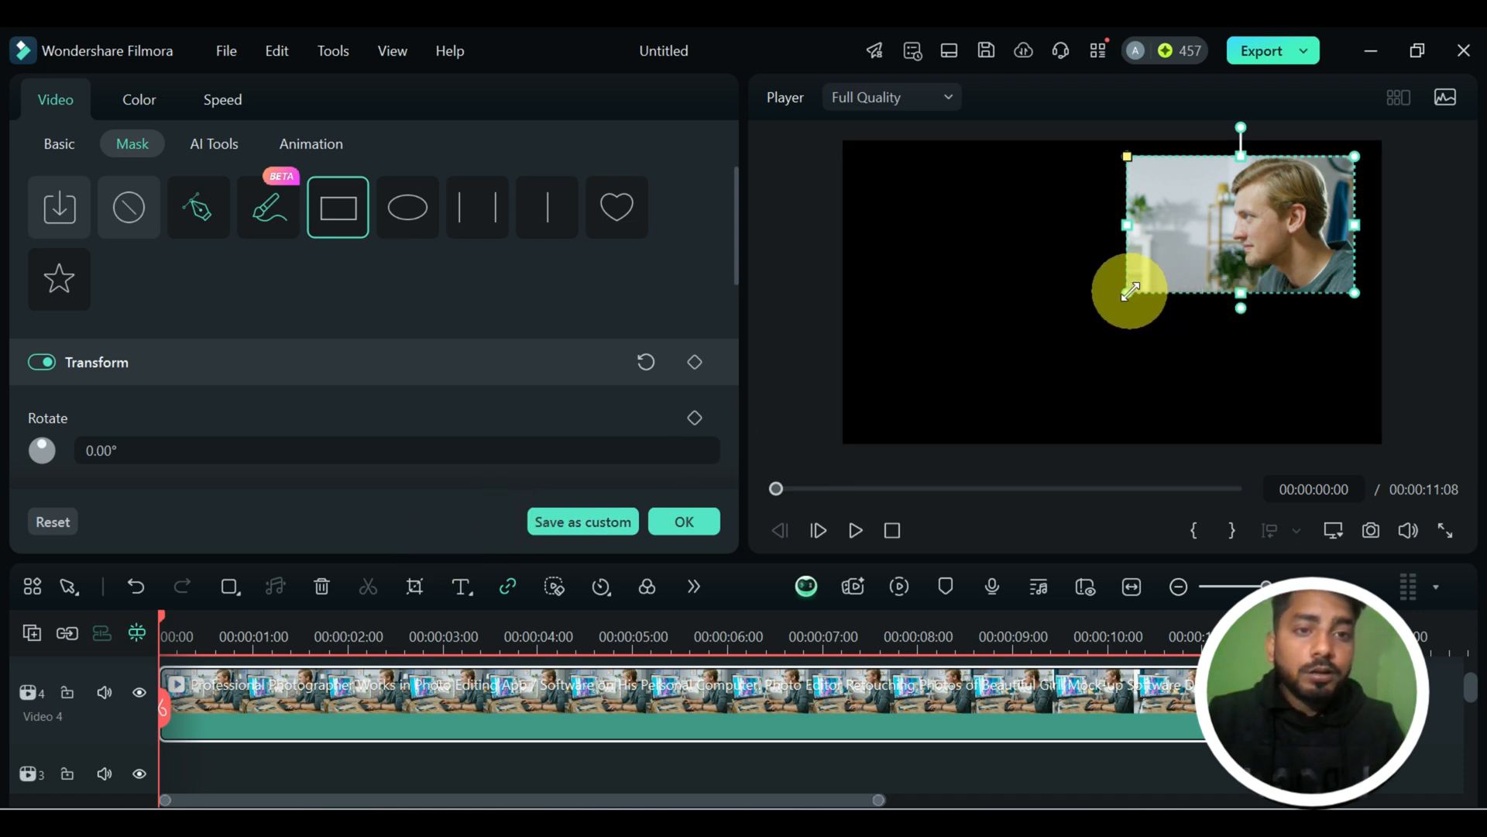
mouse_move(1127, 293)
left_mouse_down()
mouse_move(1012, 356)
mouse_move(1120, 297)
left_mouse_up()
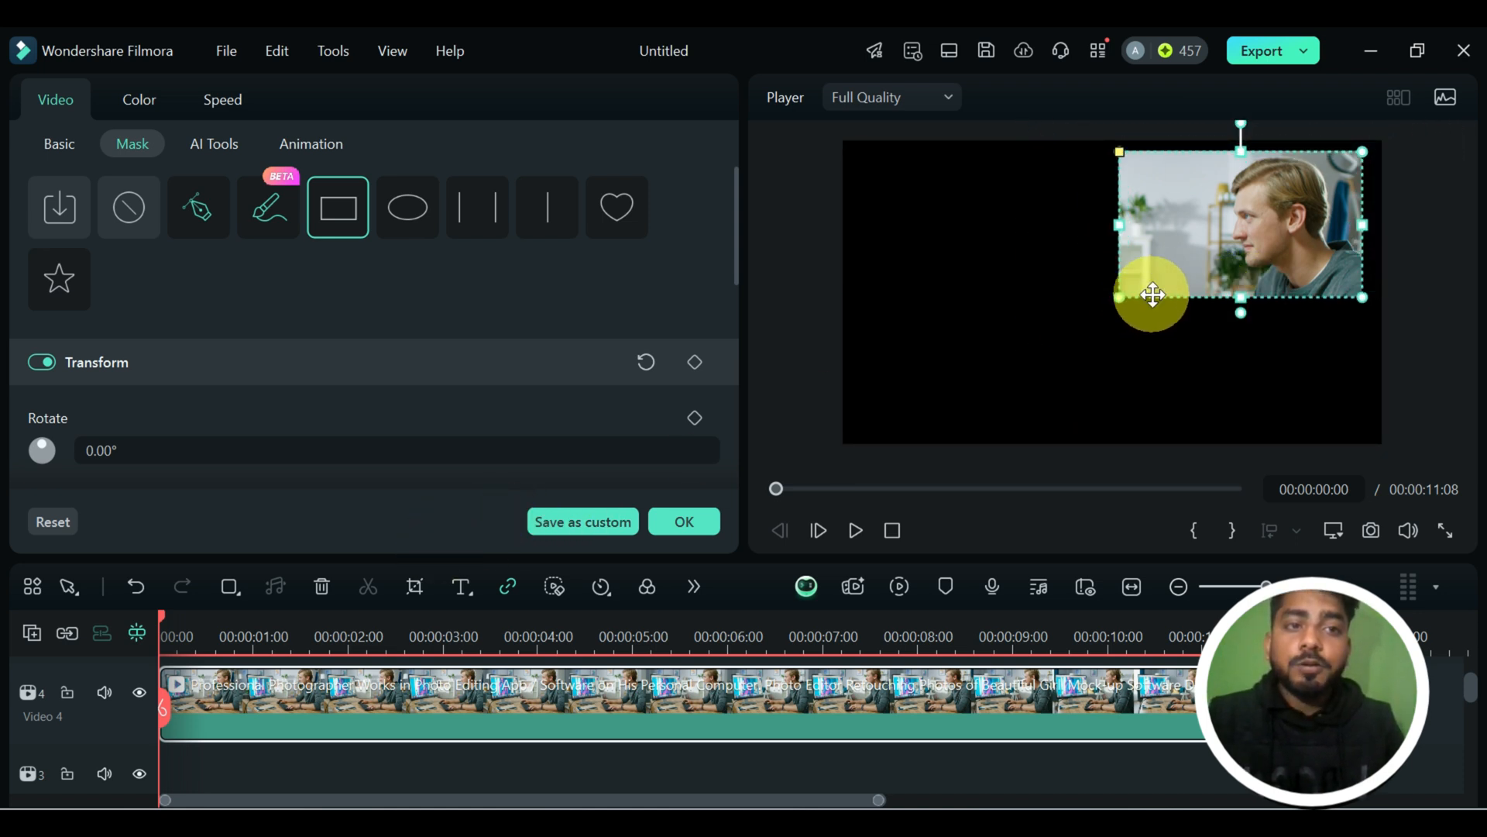
left_click_drag(1185, 226, 1056, 282)
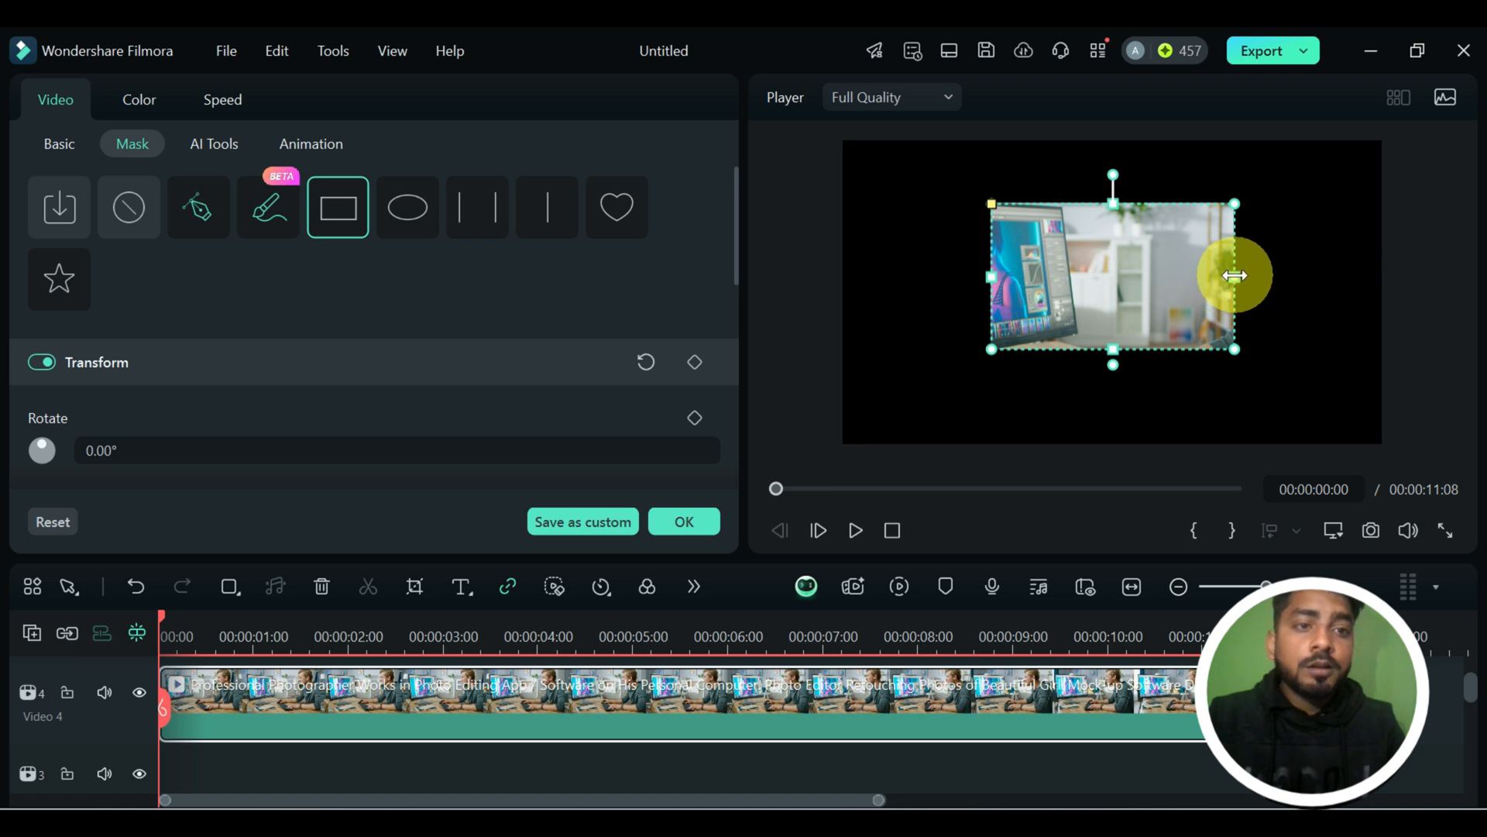
Resize the rectangle mask to a width of about 48.7% and a height of about 34%.
mouse_move(1234, 275)
left_mouse_down()
mouse_move(1355, 276)
mouse_move(1230, 292)
left_mouse_up()
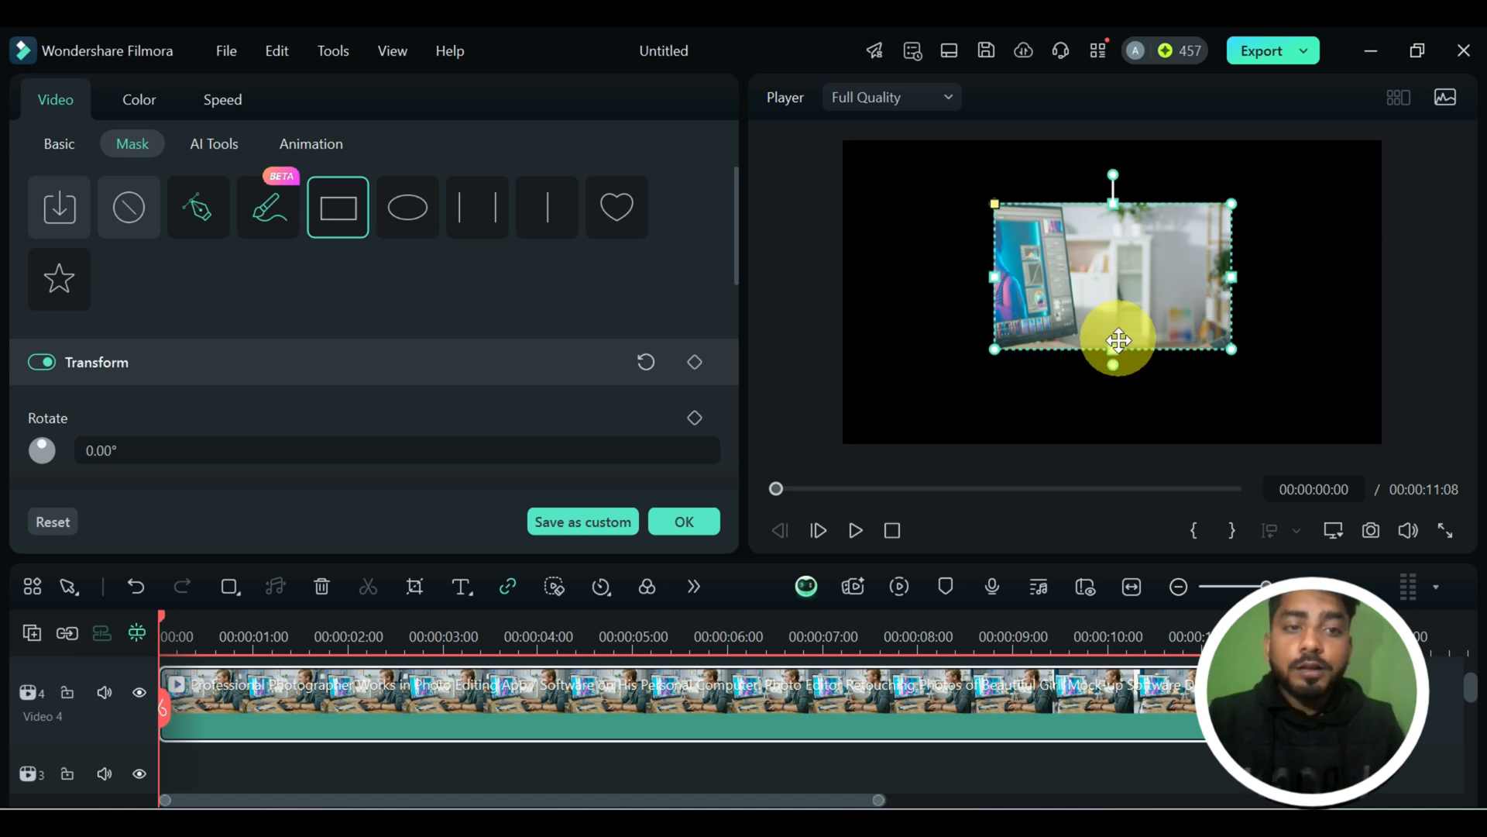
mouse_move(1116, 352)
left_mouse_down()
mouse_move(1113, 415)
mouse_move(1115, 360)
left_mouse_up()
mouse_move(1113, 161)
left_mouse_down()
mouse_move(1155, 158)
mouse_move(1187, 206)
mouse_move(1122, 160)
left_mouse_up()
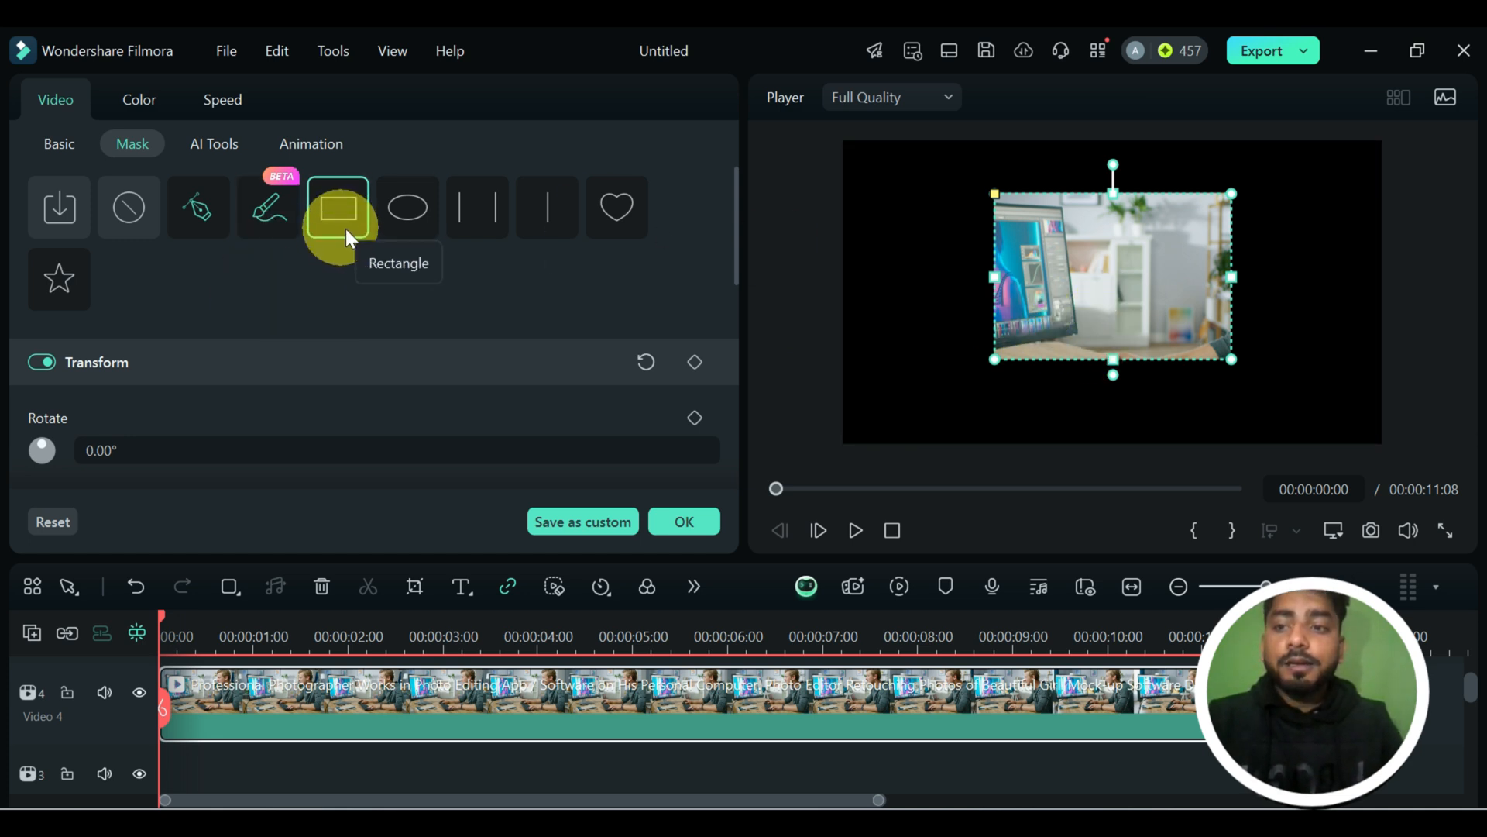
Rotate the rectangle mask to about -106° and turn it back to 0°.
scroll(176, 392, "down", 1)
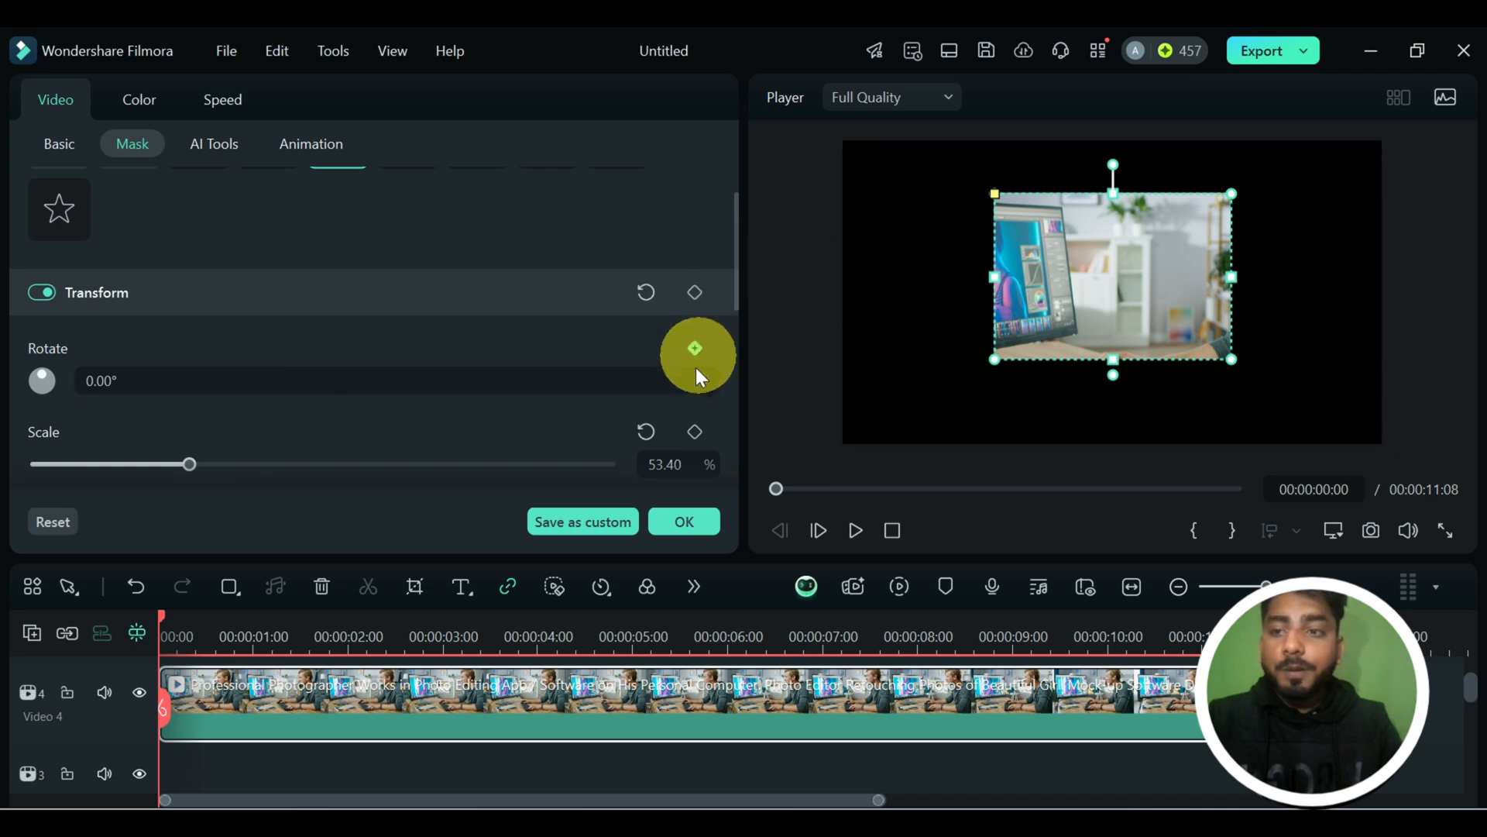
scroll(609, 385, "down", 1)
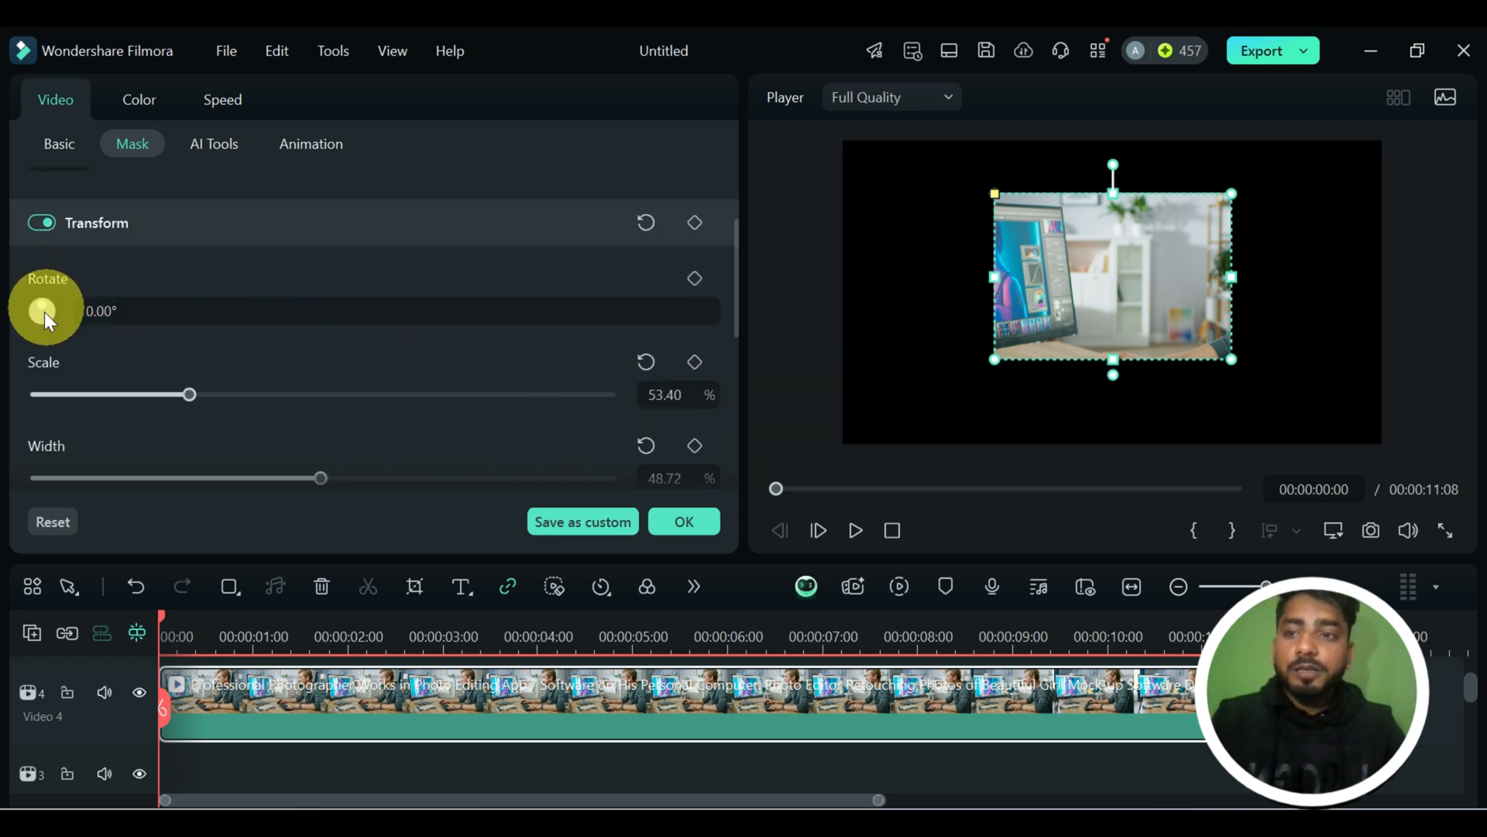
mouse_move(43, 305)
left_mouse_down()
mouse_move(40, 317)
mouse_move(59, 313)
mouse_move(30, 330)
mouse_move(26, 309)
left_mouse_up()
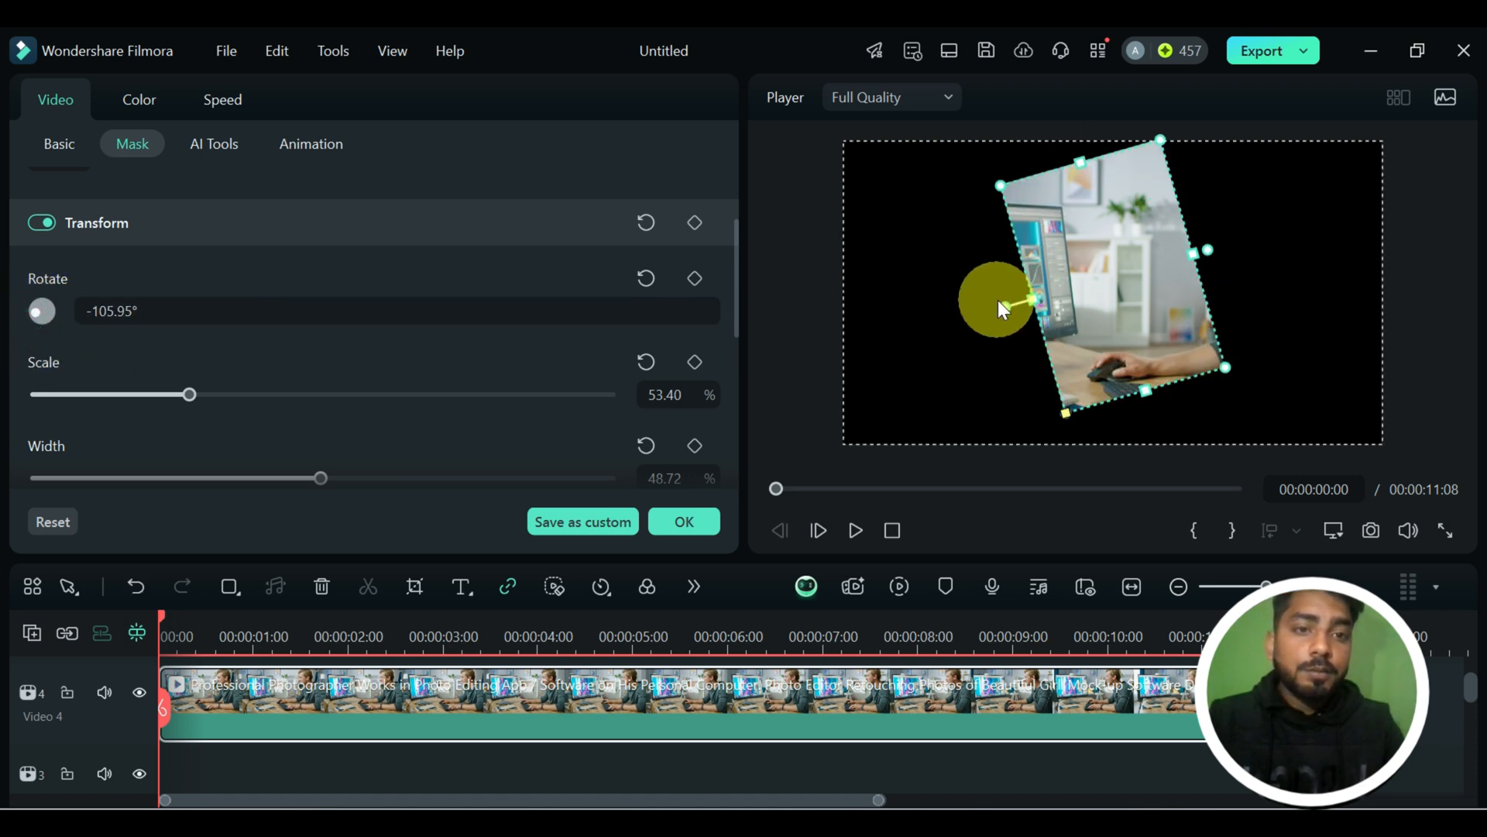
left_click_drag(1006, 304, 1114, 202)
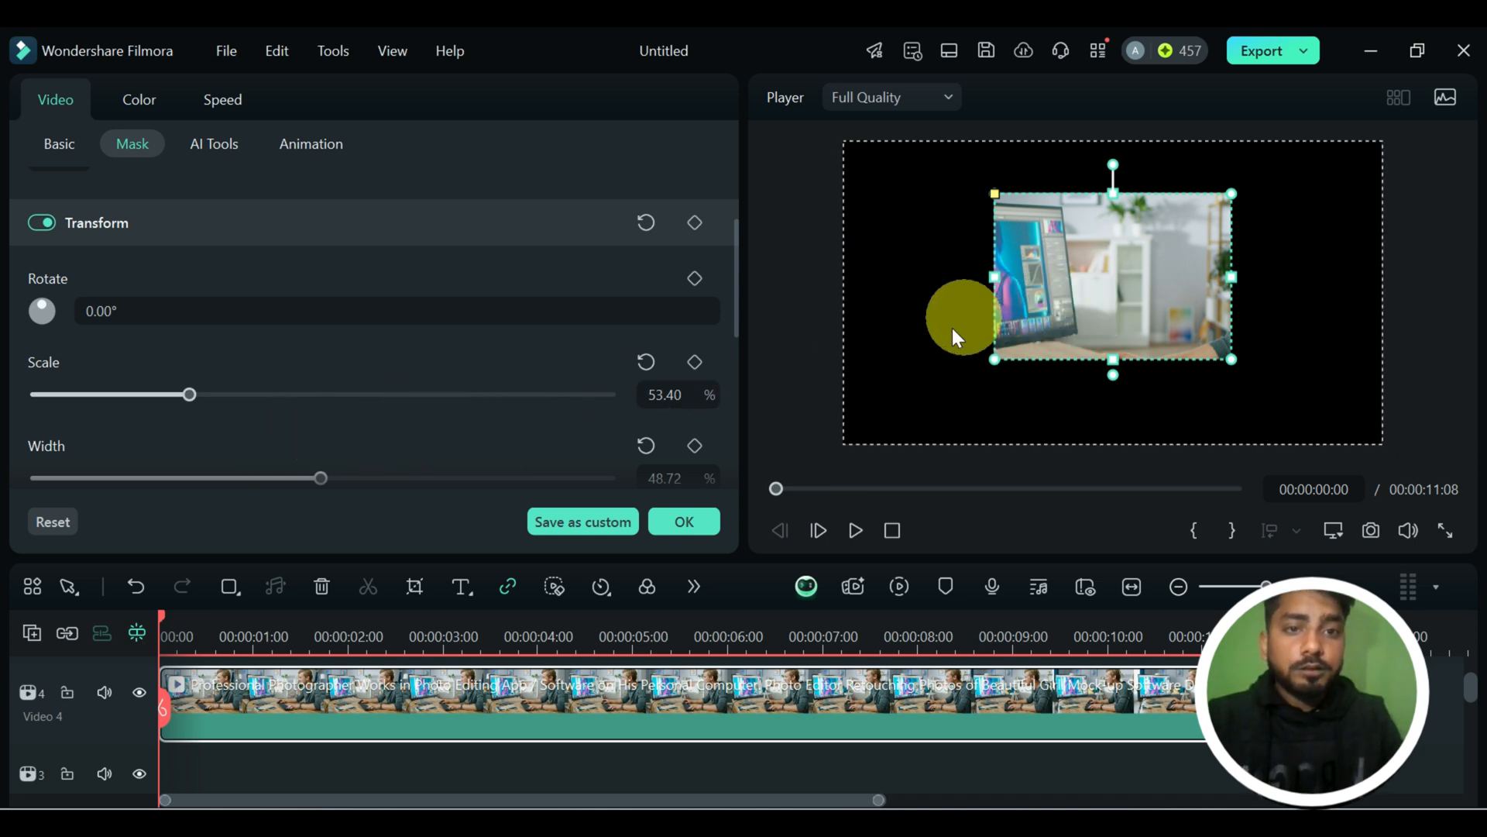
Scale the rectangle mask to about 67% and widen it to about 53.3%.
mouse_move(189, 394)
left_mouse_down()
mouse_move(299, 394)
mouse_move(199, 395)
left_mouse_up()
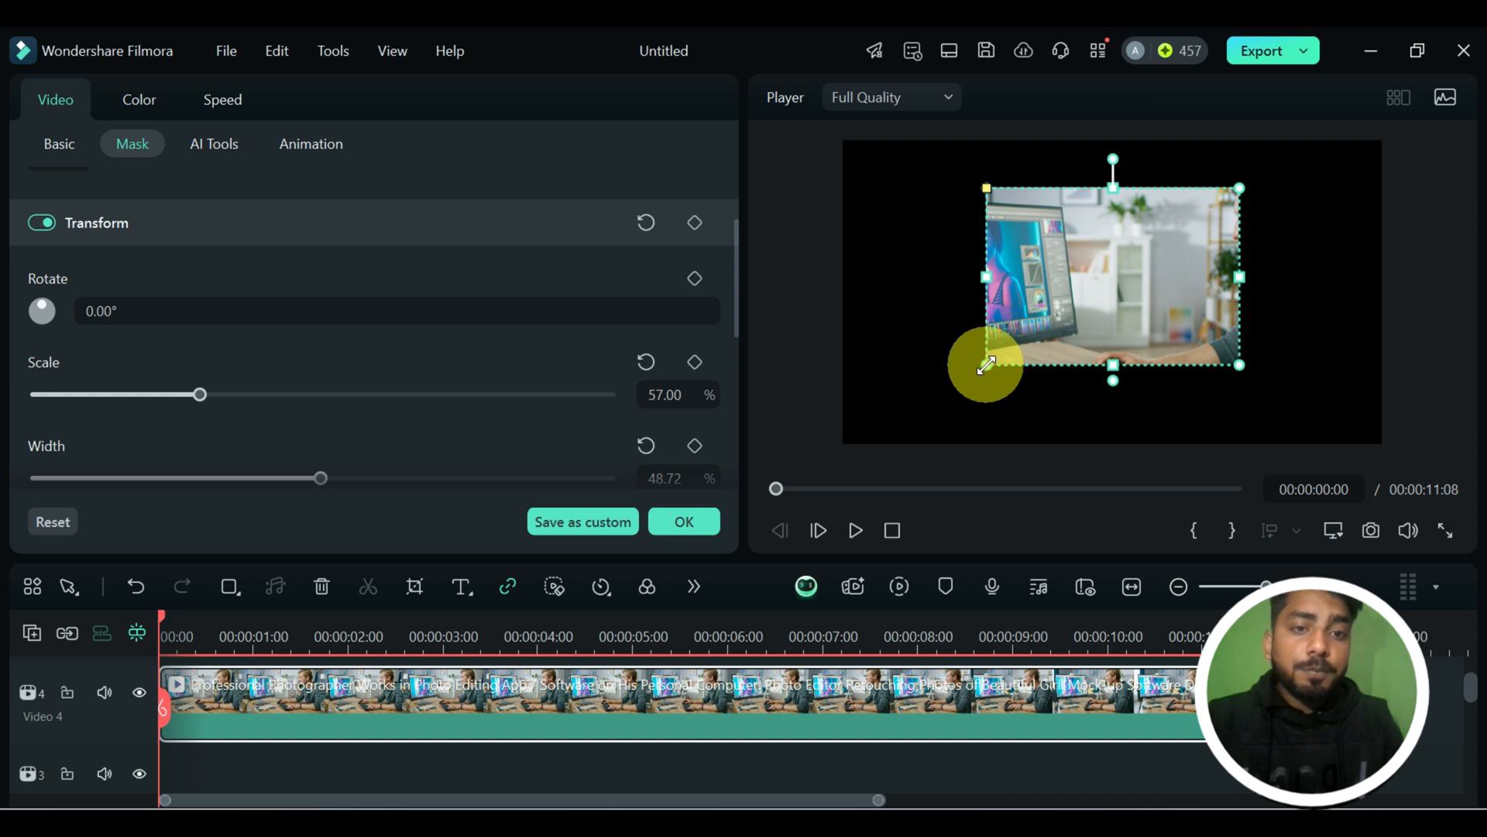
mouse_move(986, 364)
left_mouse_down()
mouse_move(943, 388)
mouse_move(964, 380)
left_mouse_up()
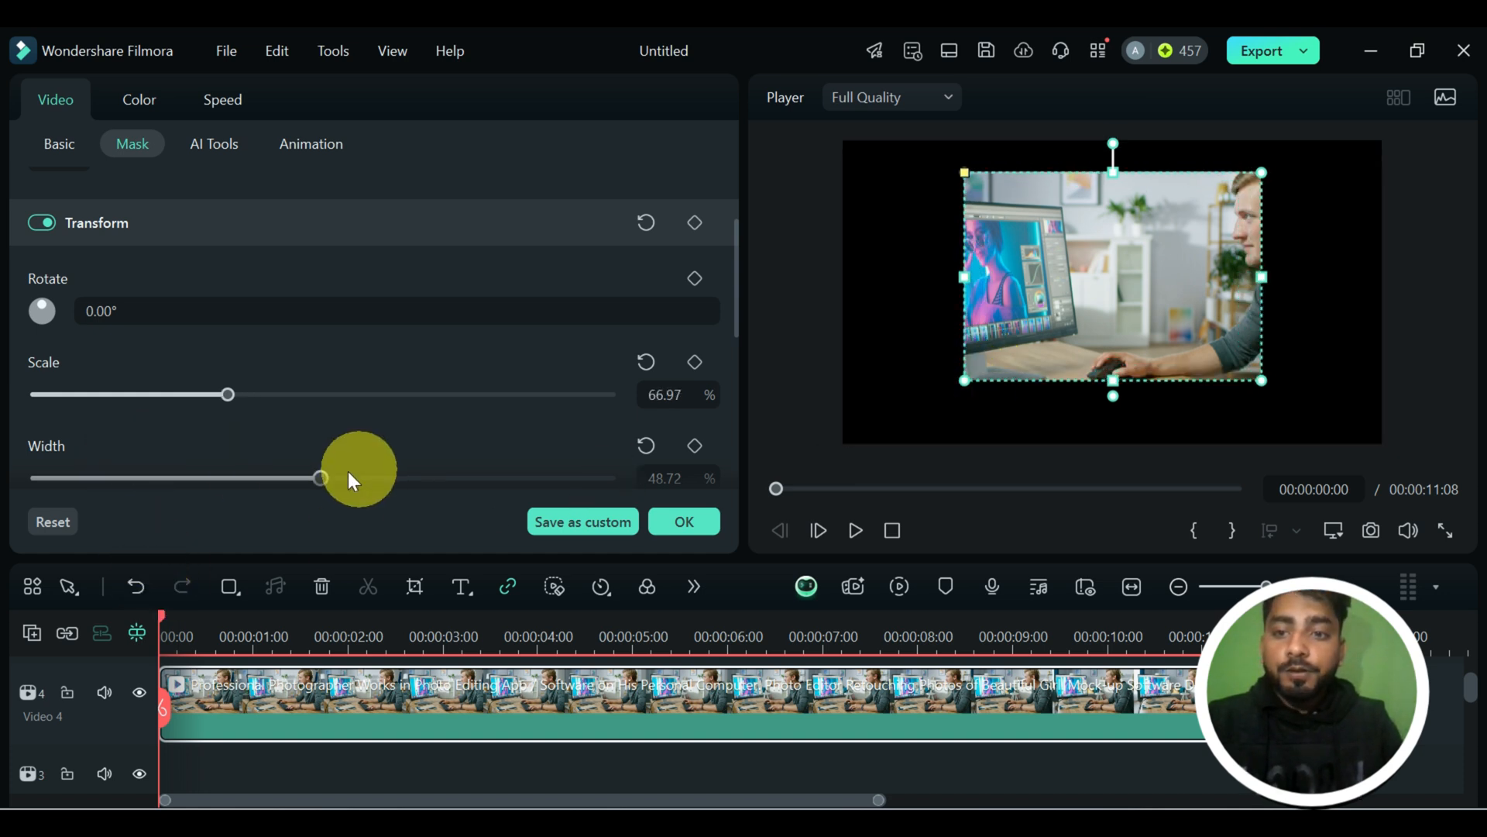
mouse_move(350, 480)
left_mouse_down()
mouse_move(333, 478)
mouse_move(408, 478)
mouse_move(360, 478)
left_mouse_up()
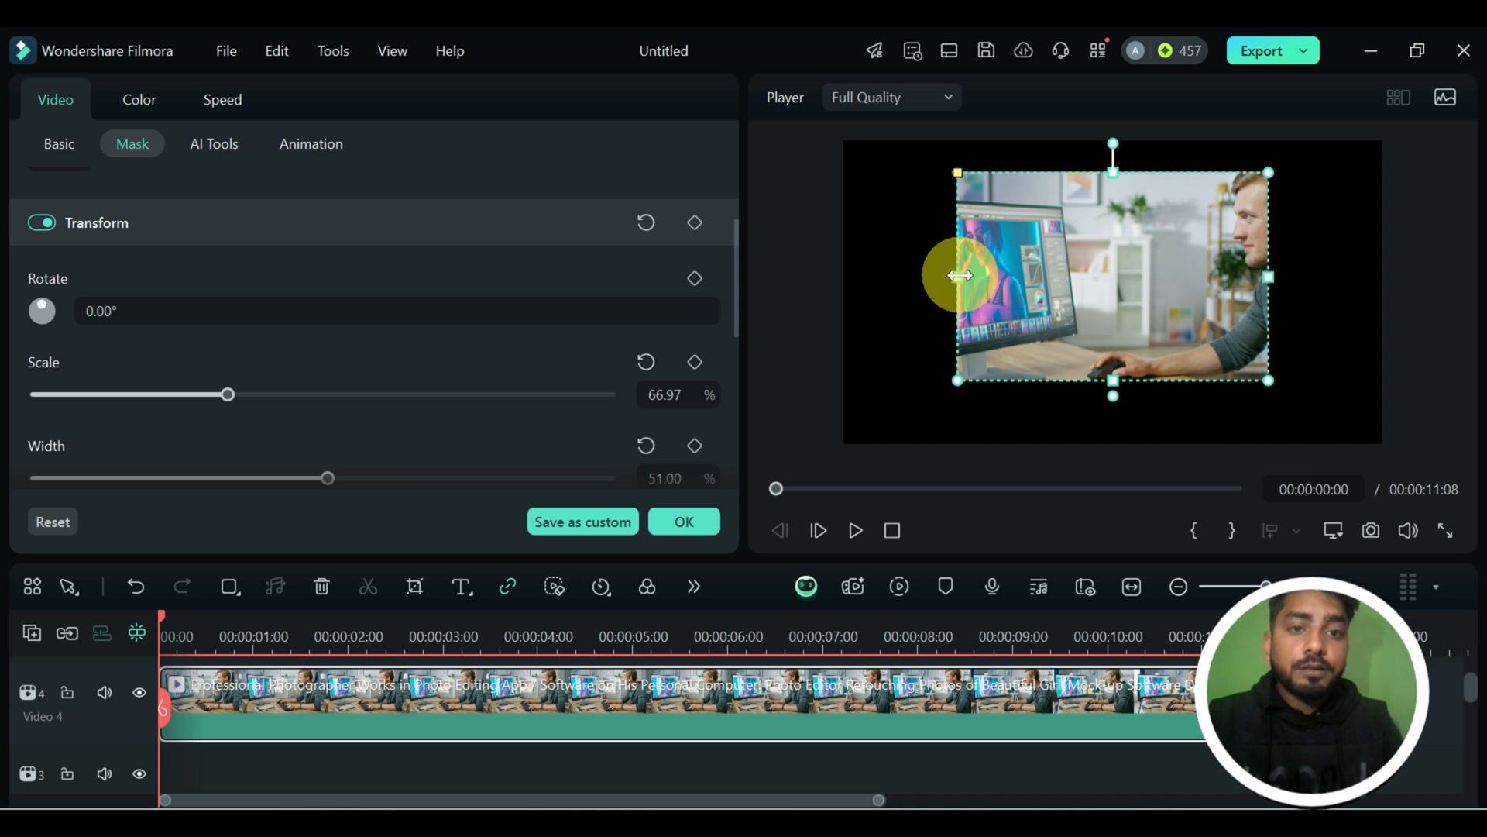
mouse_move(960, 275)
left_mouse_down()
mouse_move(920, 279)
mouse_move(951, 276)
left_mouse_up()
Adjust the rectangle mask's height to about 31.2%.
scroll(471, 422, "down", 2)
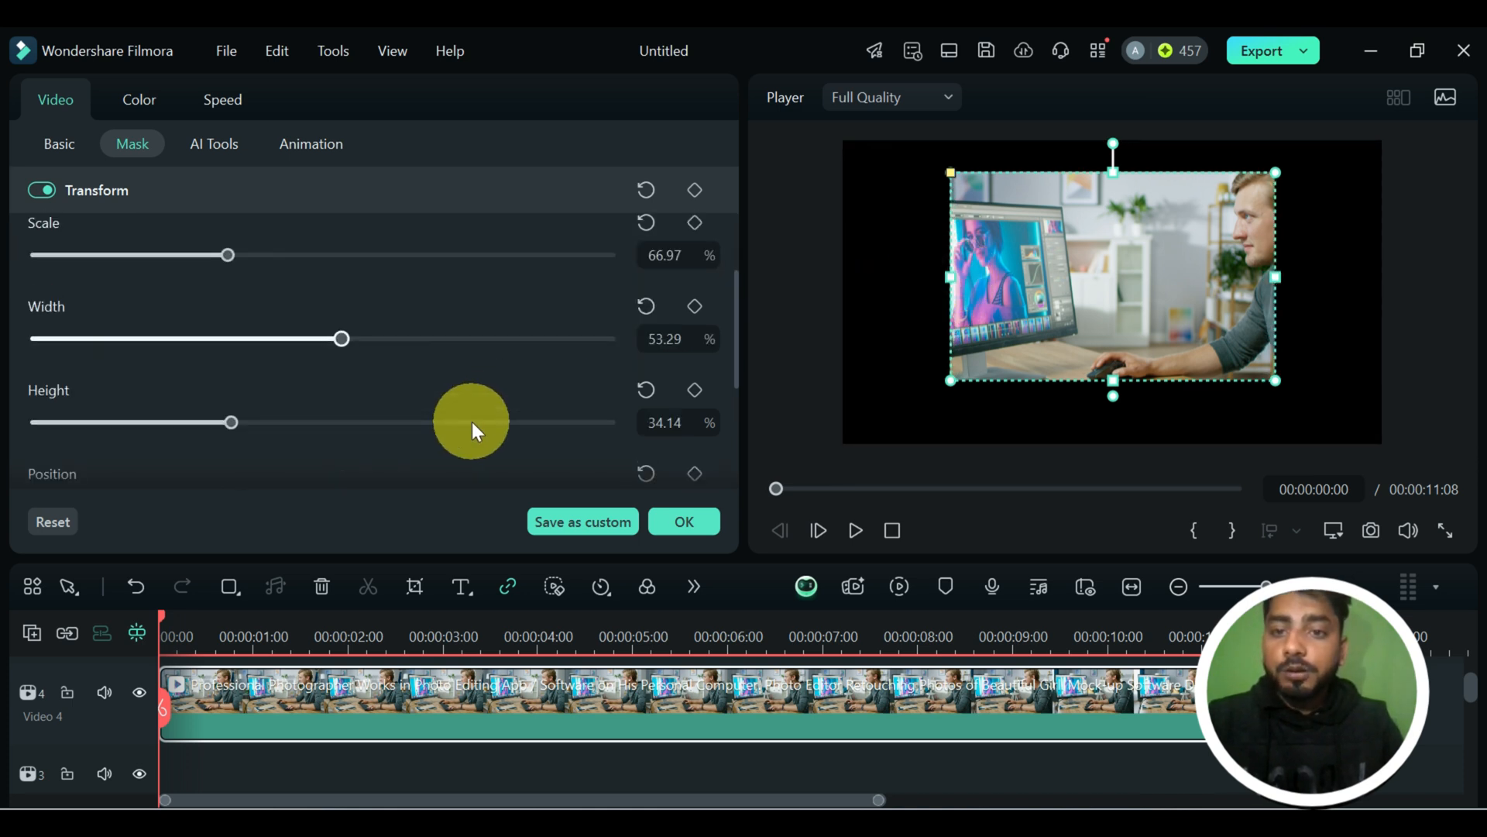
mouse_move(226, 425)
left_mouse_down()
mouse_move(272, 411)
mouse_move(237, 422)
left_mouse_up()
mouse_move(1114, 383)
left_mouse_down()
mouse_move(1112, 398)
mouse_move(1112, 369)
left_mouse_up()
Reset the rectangle mask's position, try it at about X 382, Y 102 px, and reset it to the centre again.
scroll(468, 425, "down", 2)
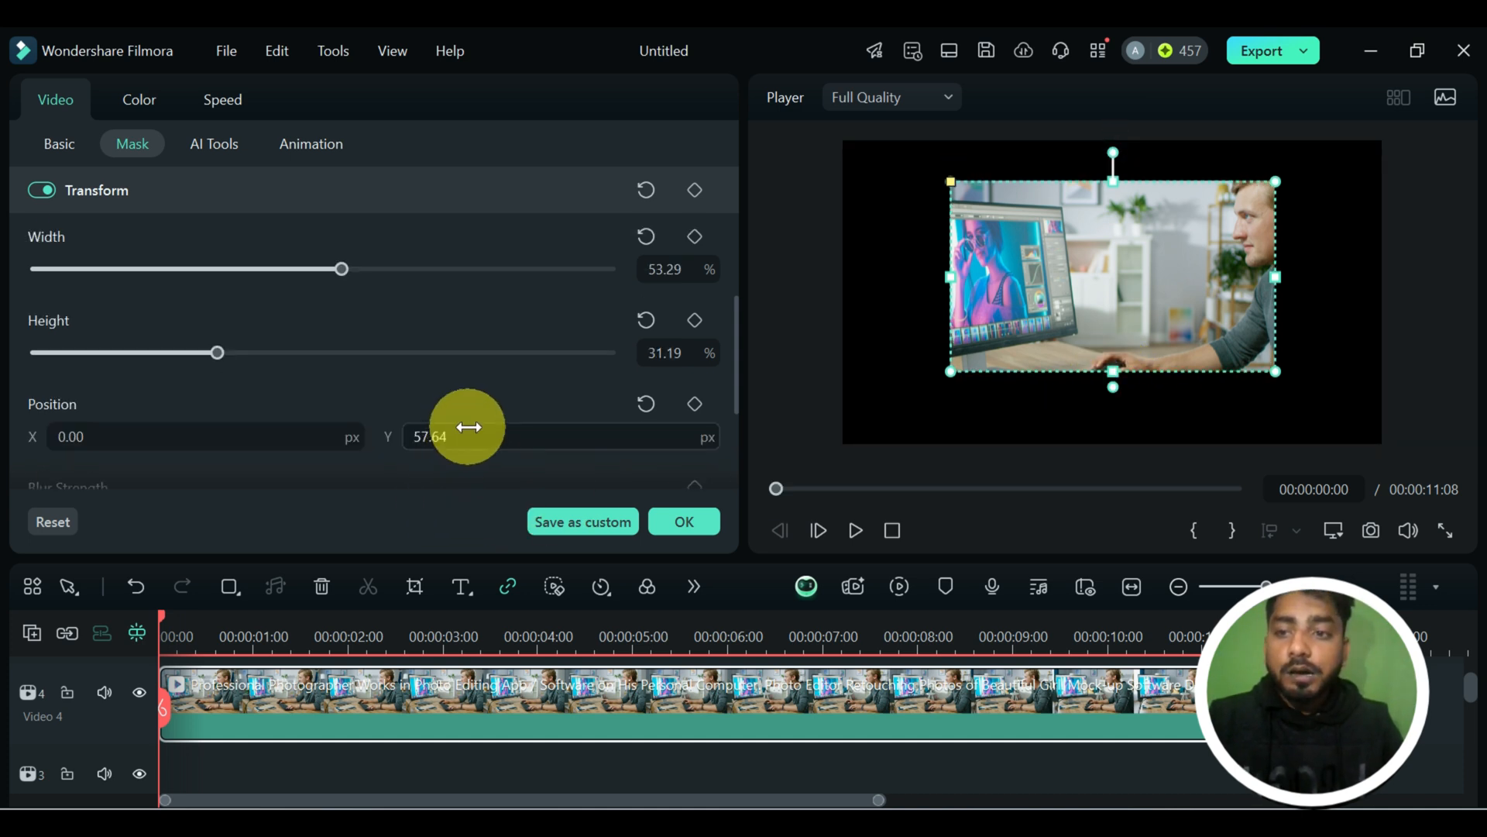
scroll(256, 403, "down", 2)
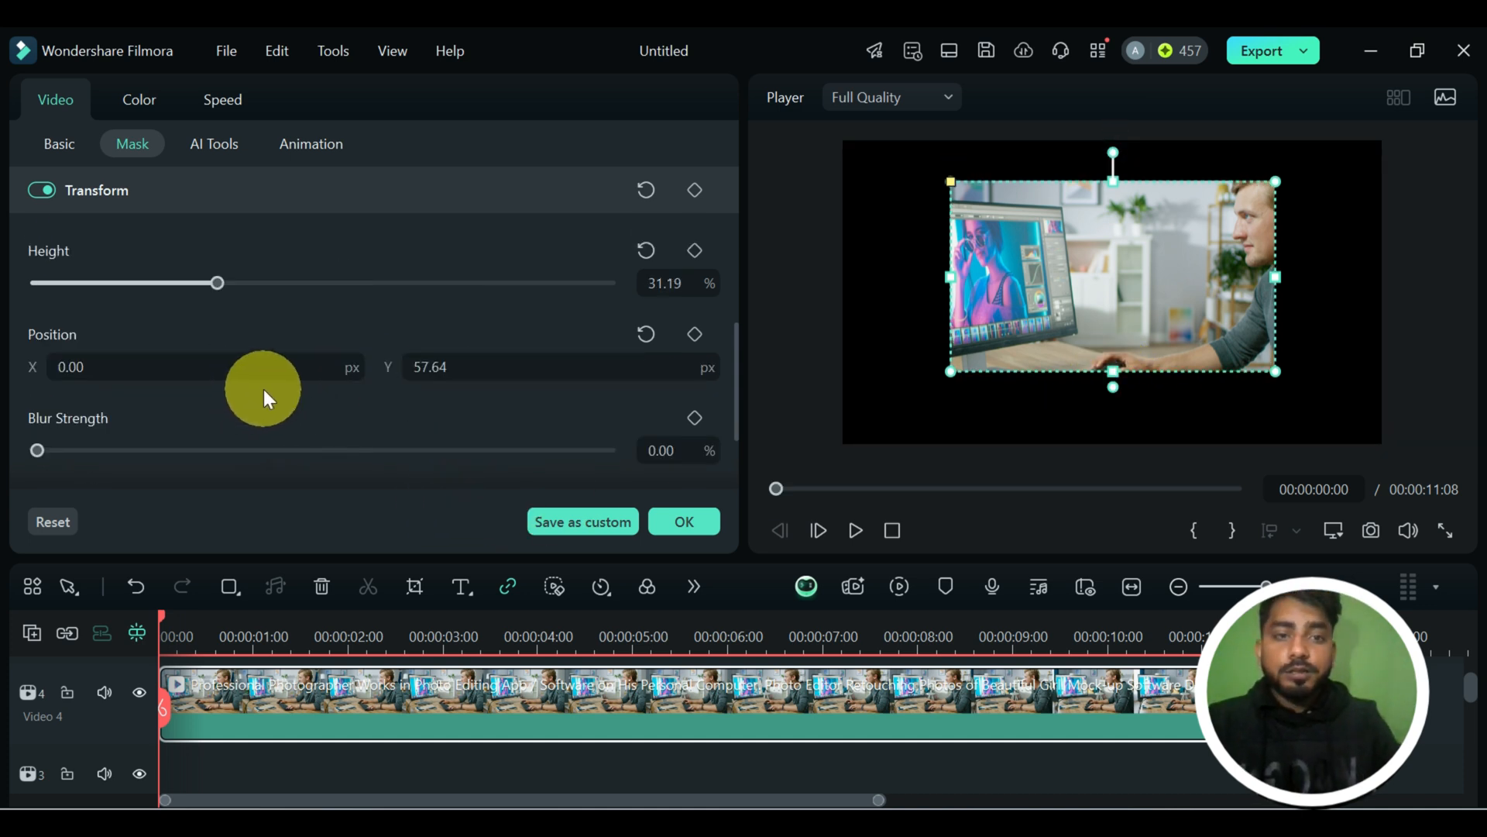
left_click(646, 335)
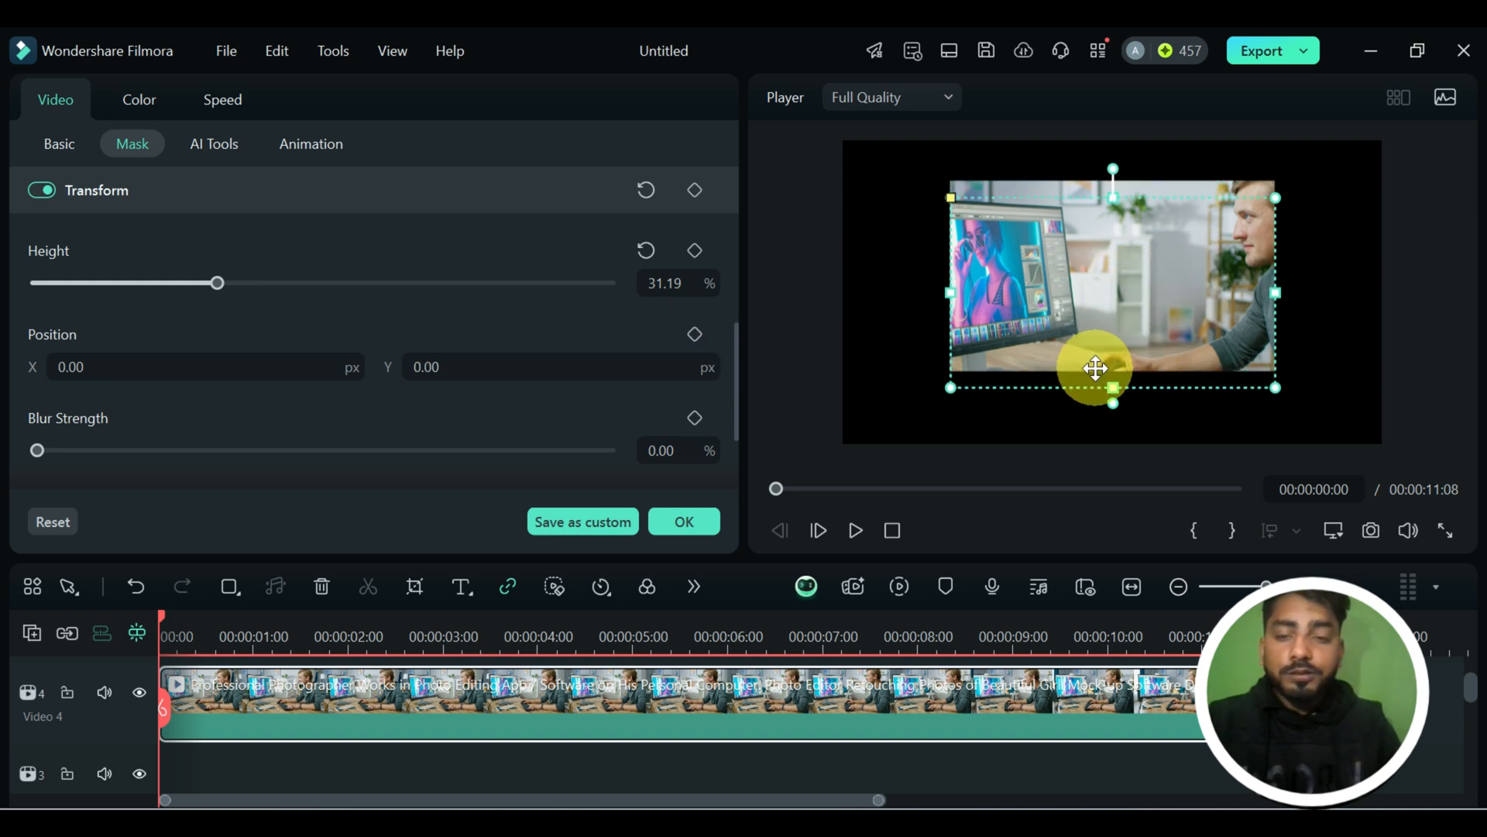
left_click_drag(1154, 314, 1245, 266)
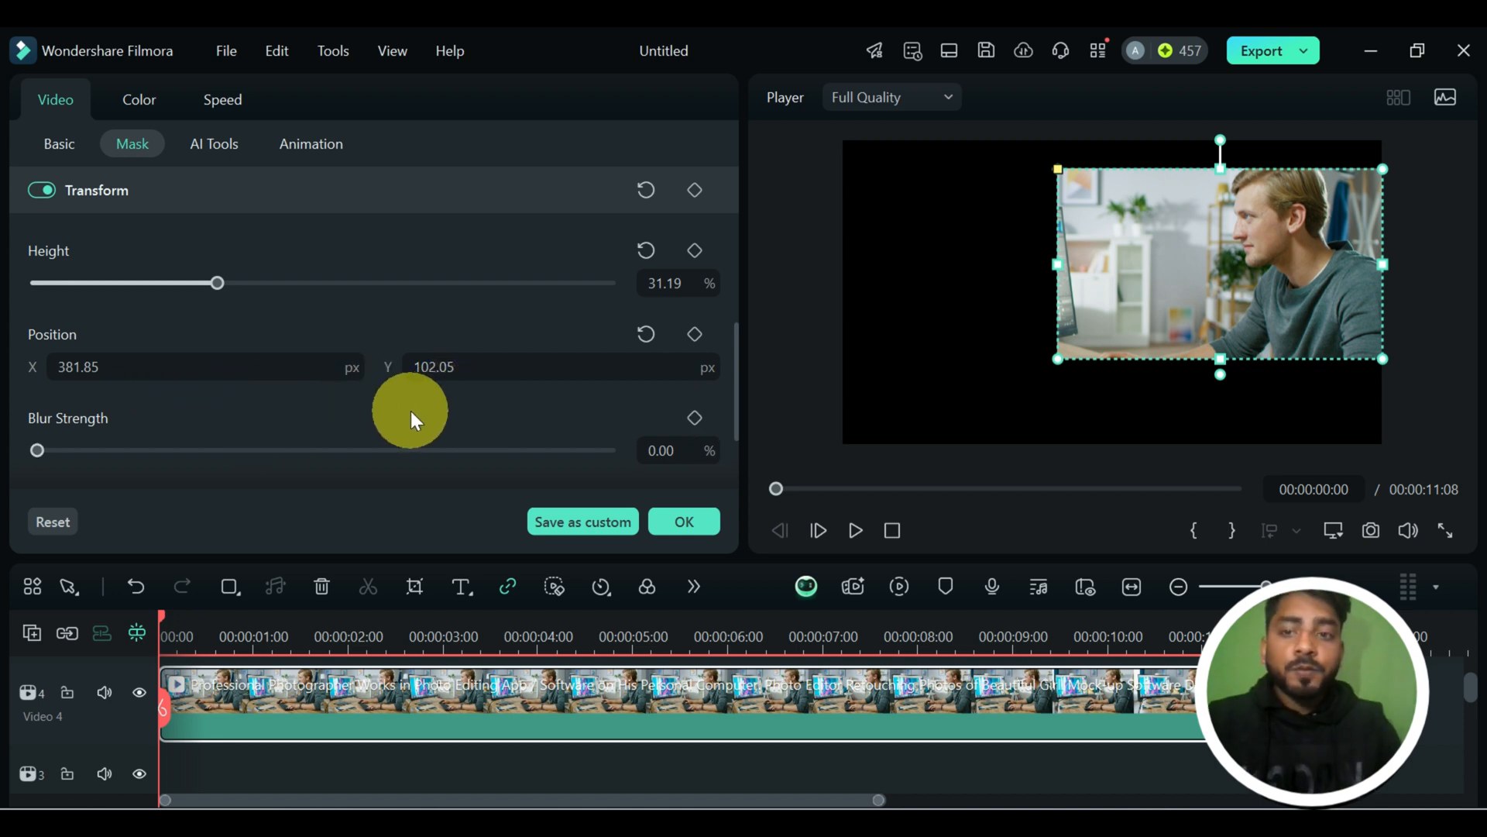
left_click(655, 336)
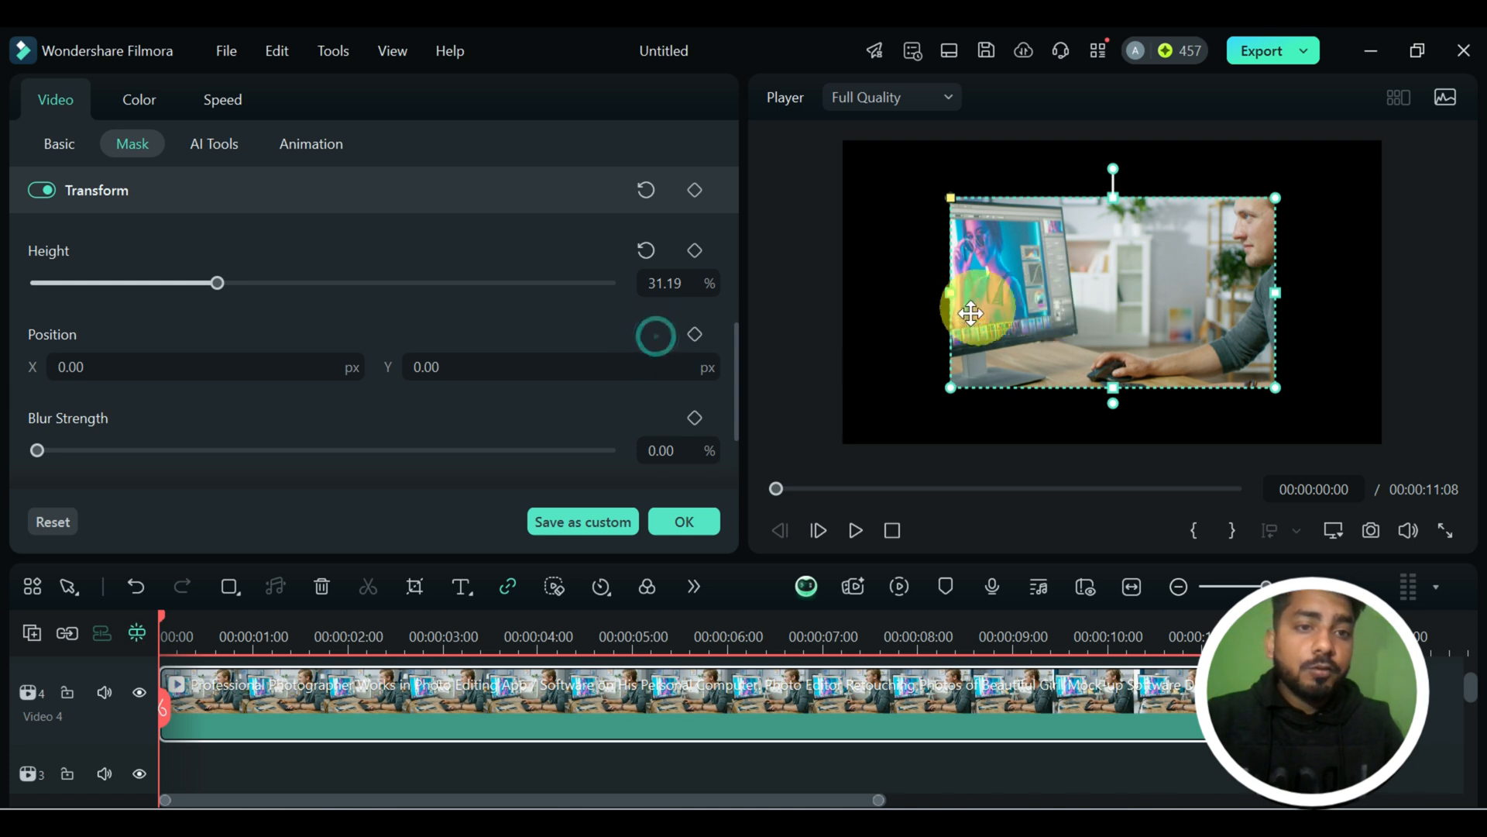
Move the rectangle mask to about X -74, Y -0.6 px so it frames the monitor and the hand.
mouse_move(1053, 307)
left_mouse_down()
mouse_move(1168, 262)
mouse_move(994, 266)
mouse_move(1053, 279)
left_mouse_up()
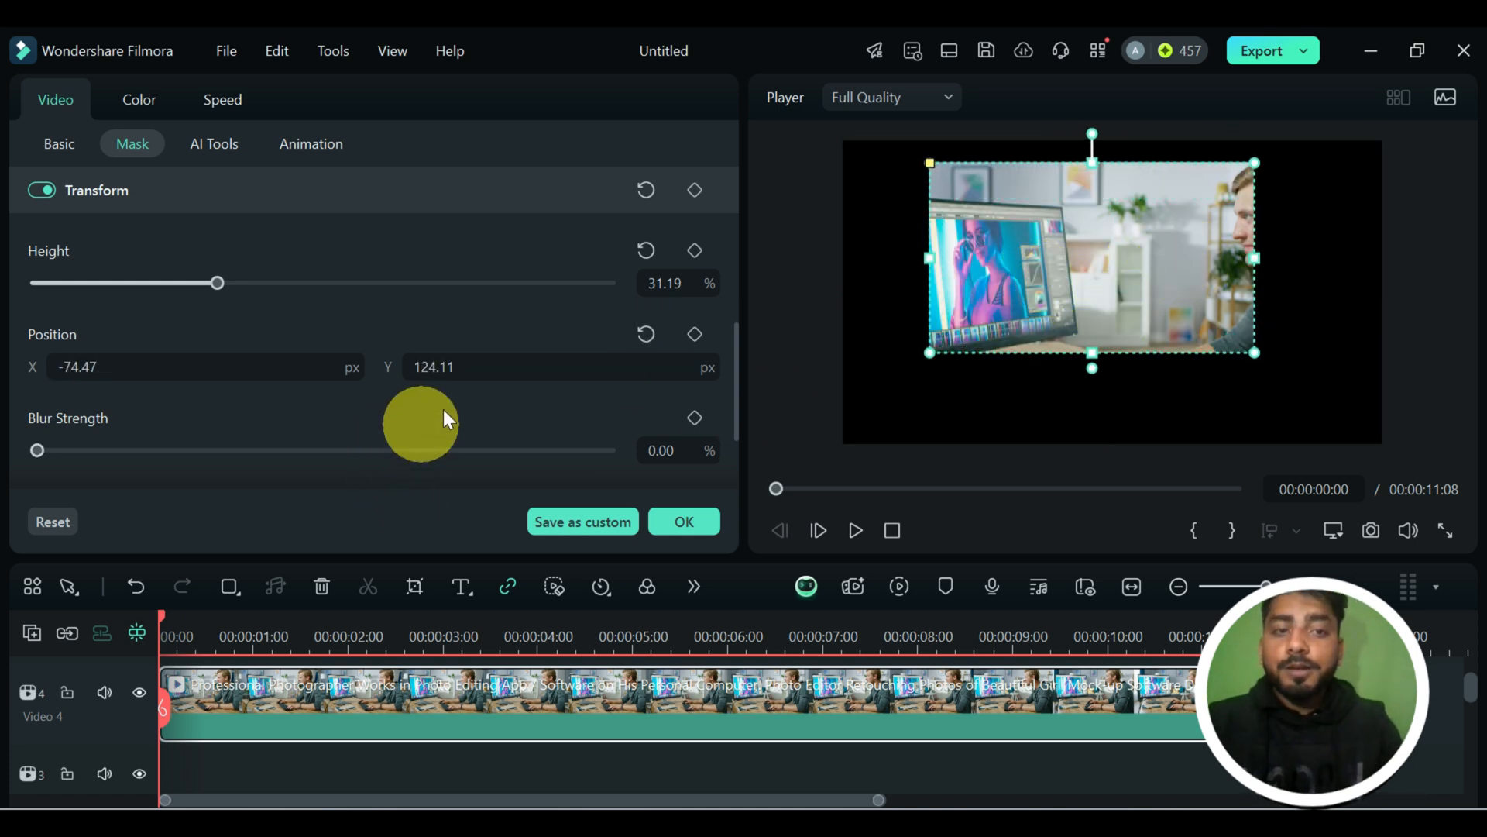
scroll(477, 383, "down", 1)
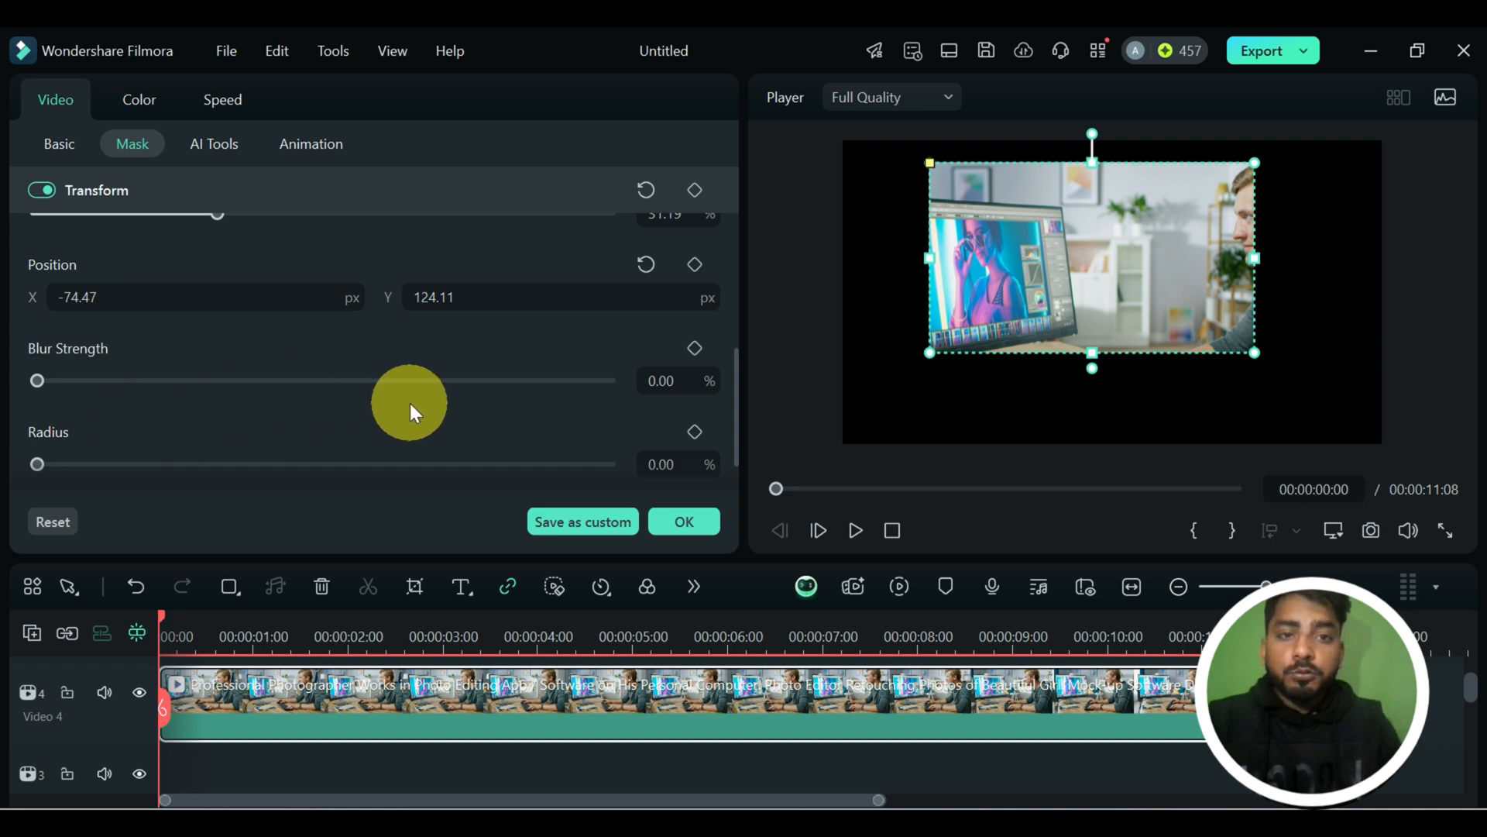
scroll(348, 404, "down", 1)
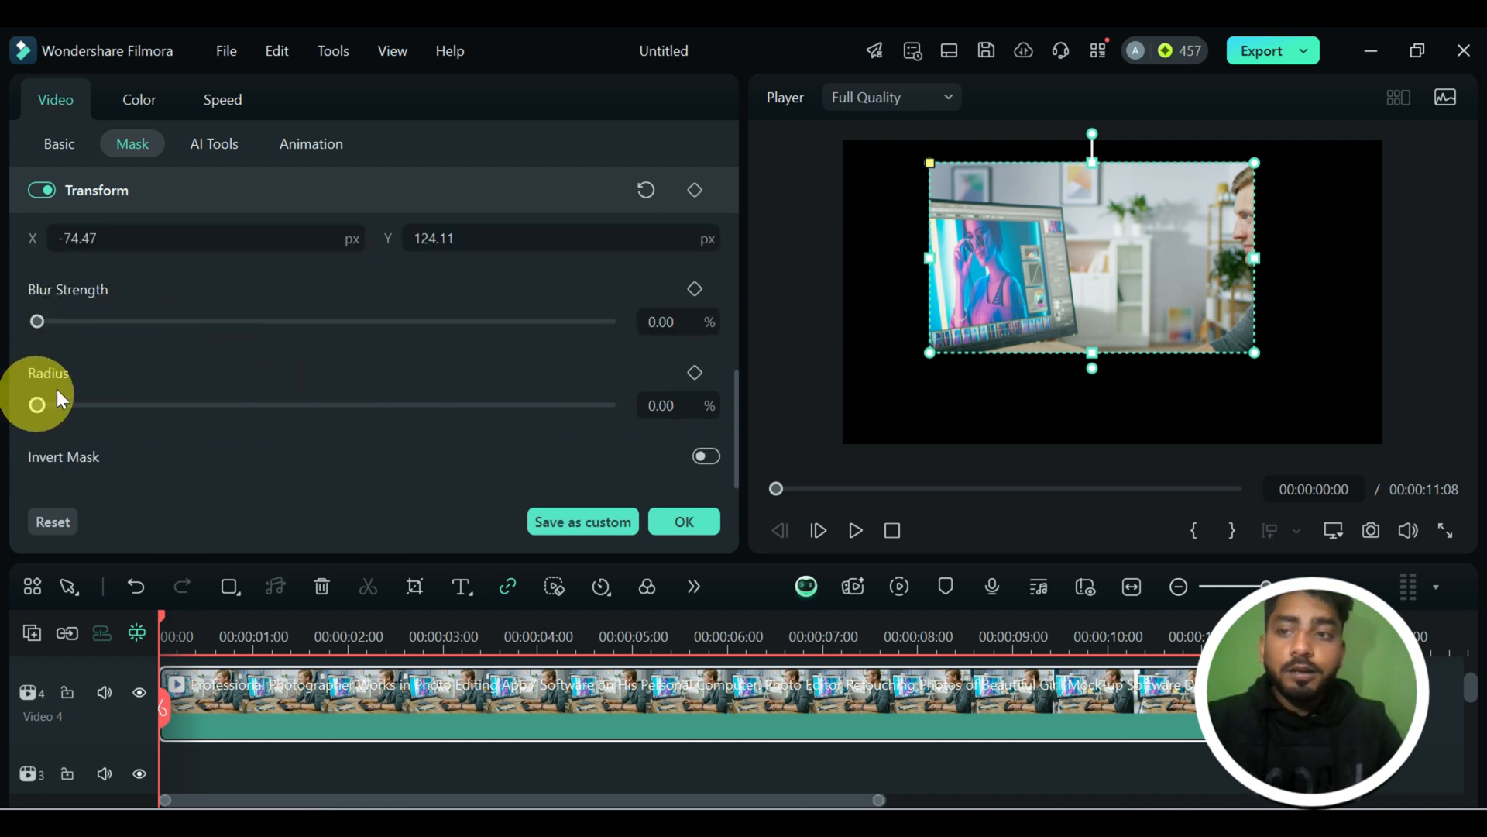
left_click_drag(1093, 260, 1116, 299)
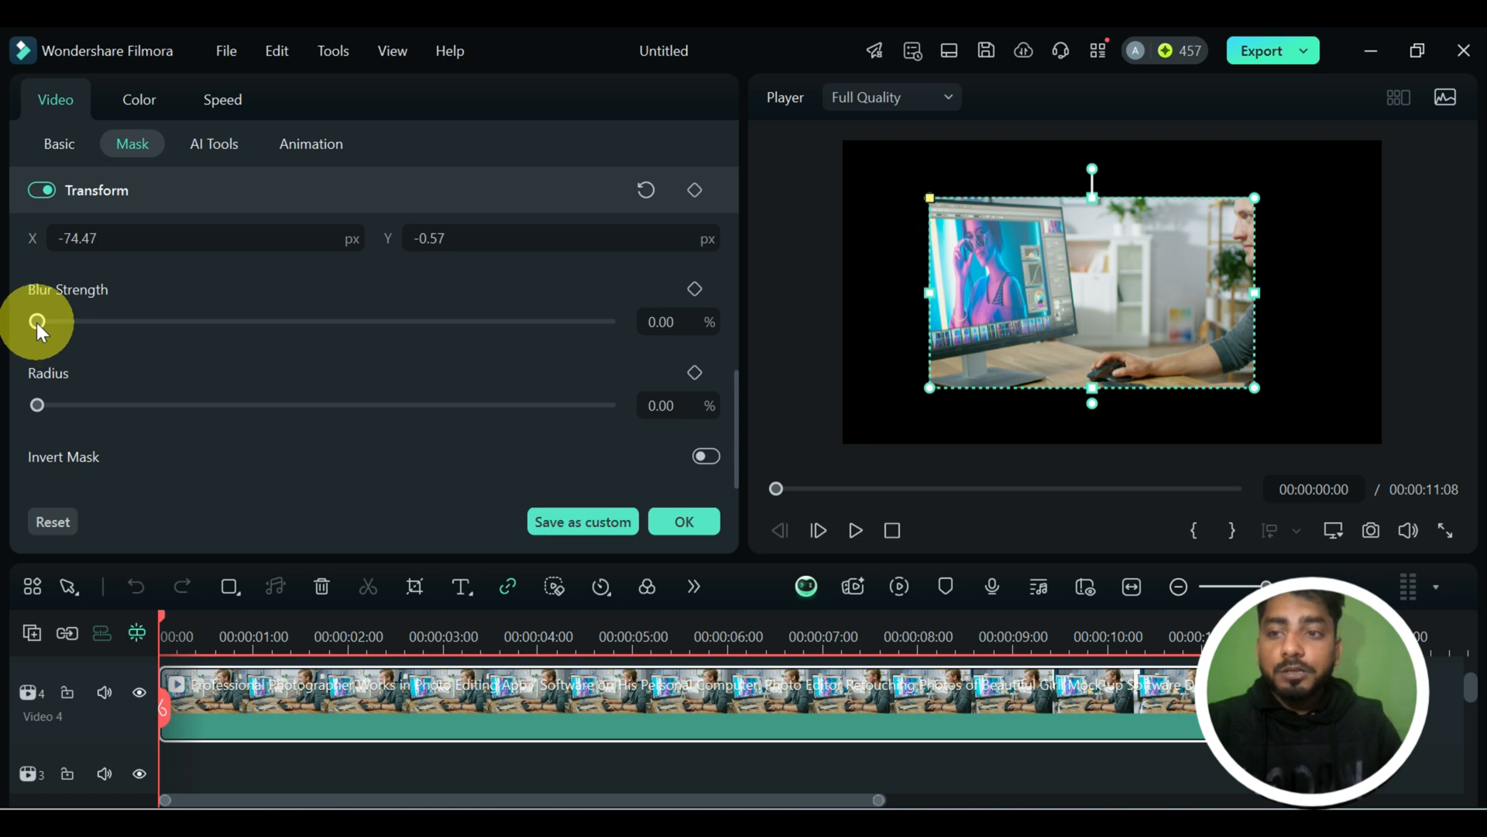
Try a blur strength of 32% and a corner radius of 1% on the rectangle mask.
left_click_drag(37, 322, 220, 321)
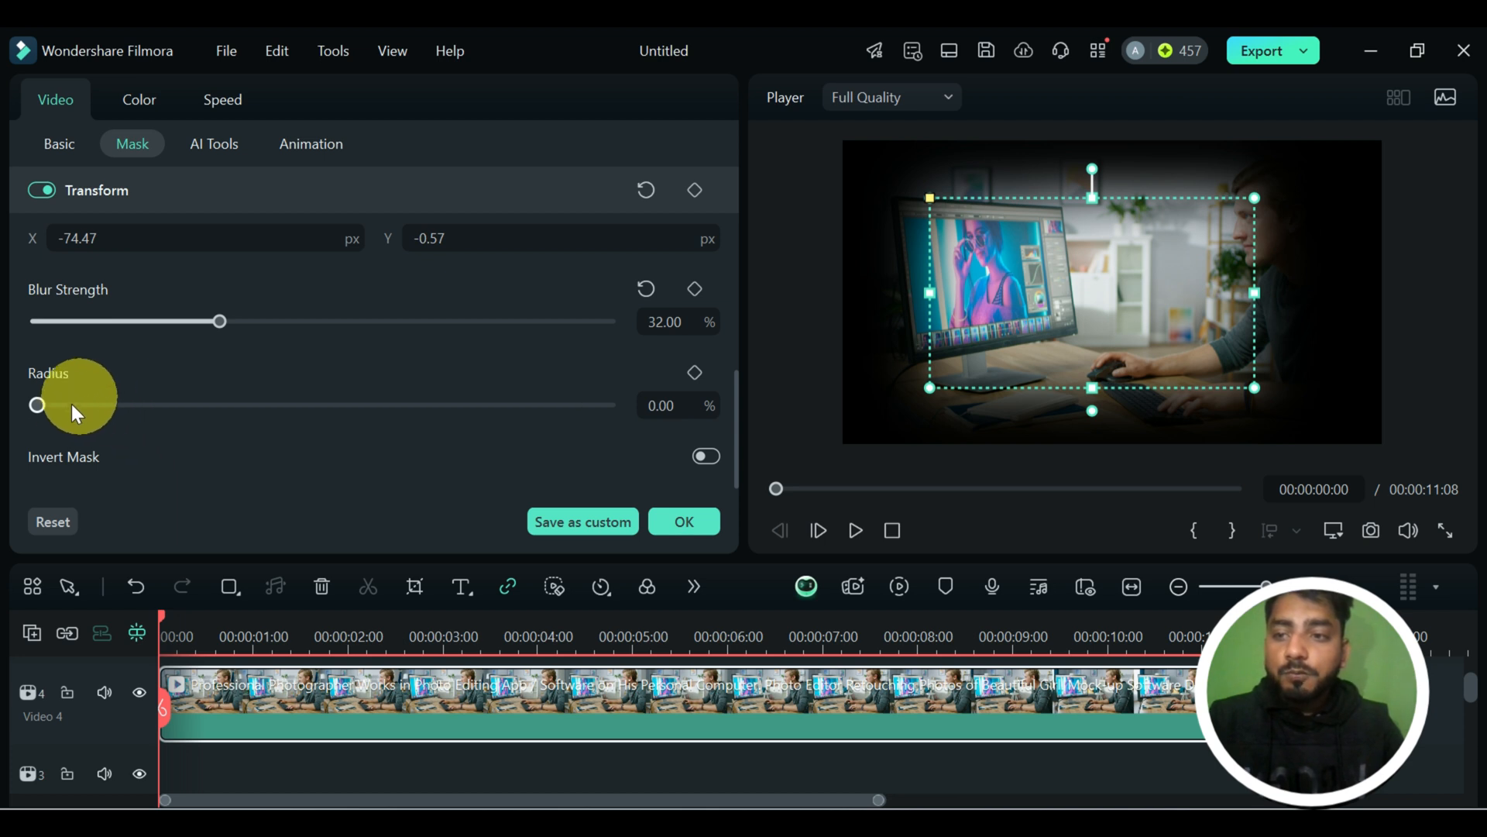
mouse_move(39, 406)
left_mouse_down()
mouse_move(259, 412)
mouse_move(145, 418)
mouse_move(41, 398)
left_mouse_up()
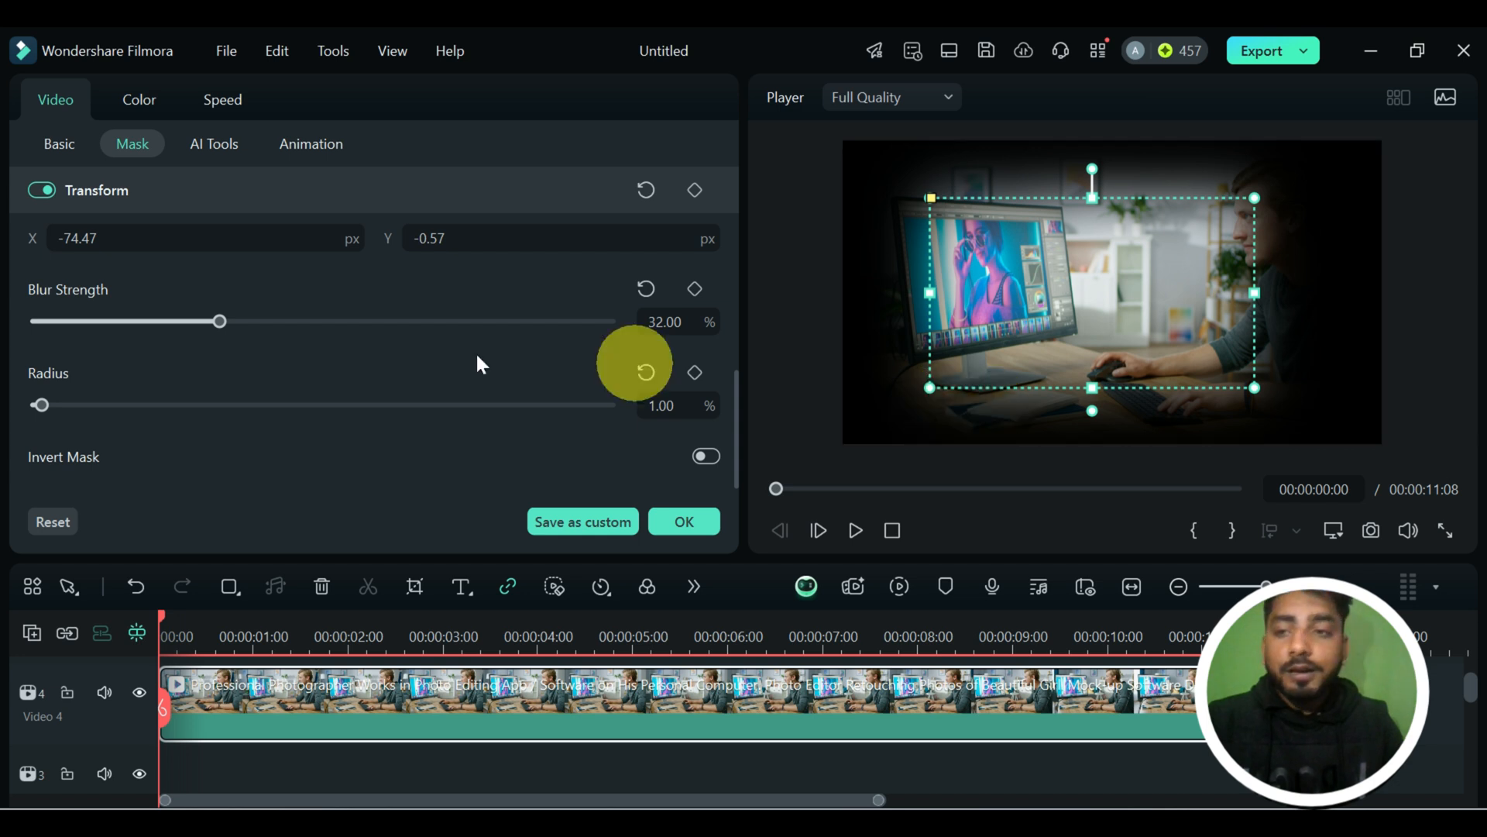
Try corner radii of 59% and about 60% on the rectangle mask without blur, returning the radius to 0% each time.
left_click_drag(239, 337, 373, 403)
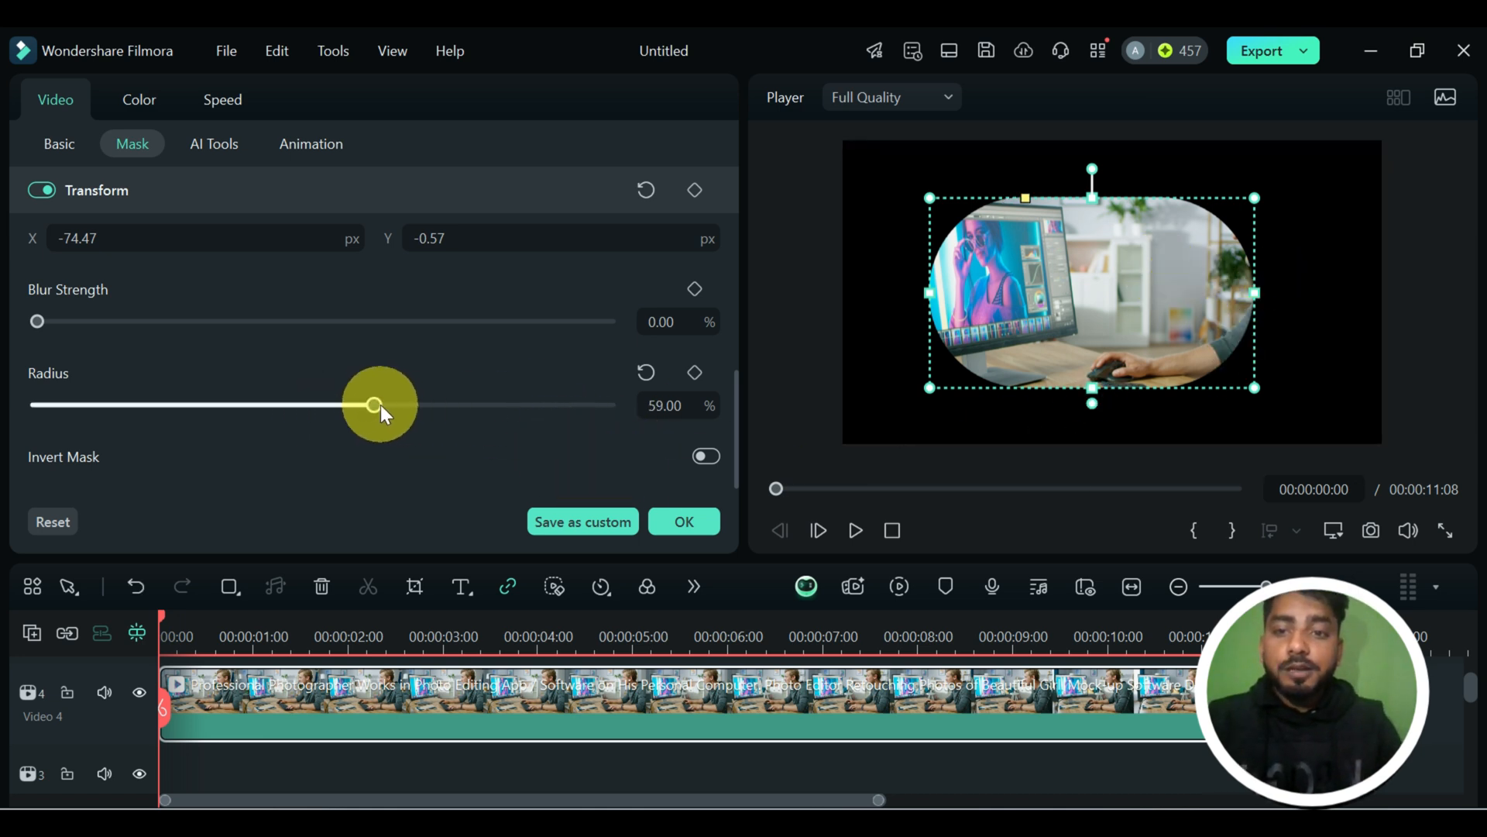
left_click_drag(382, 410, 11, 410)
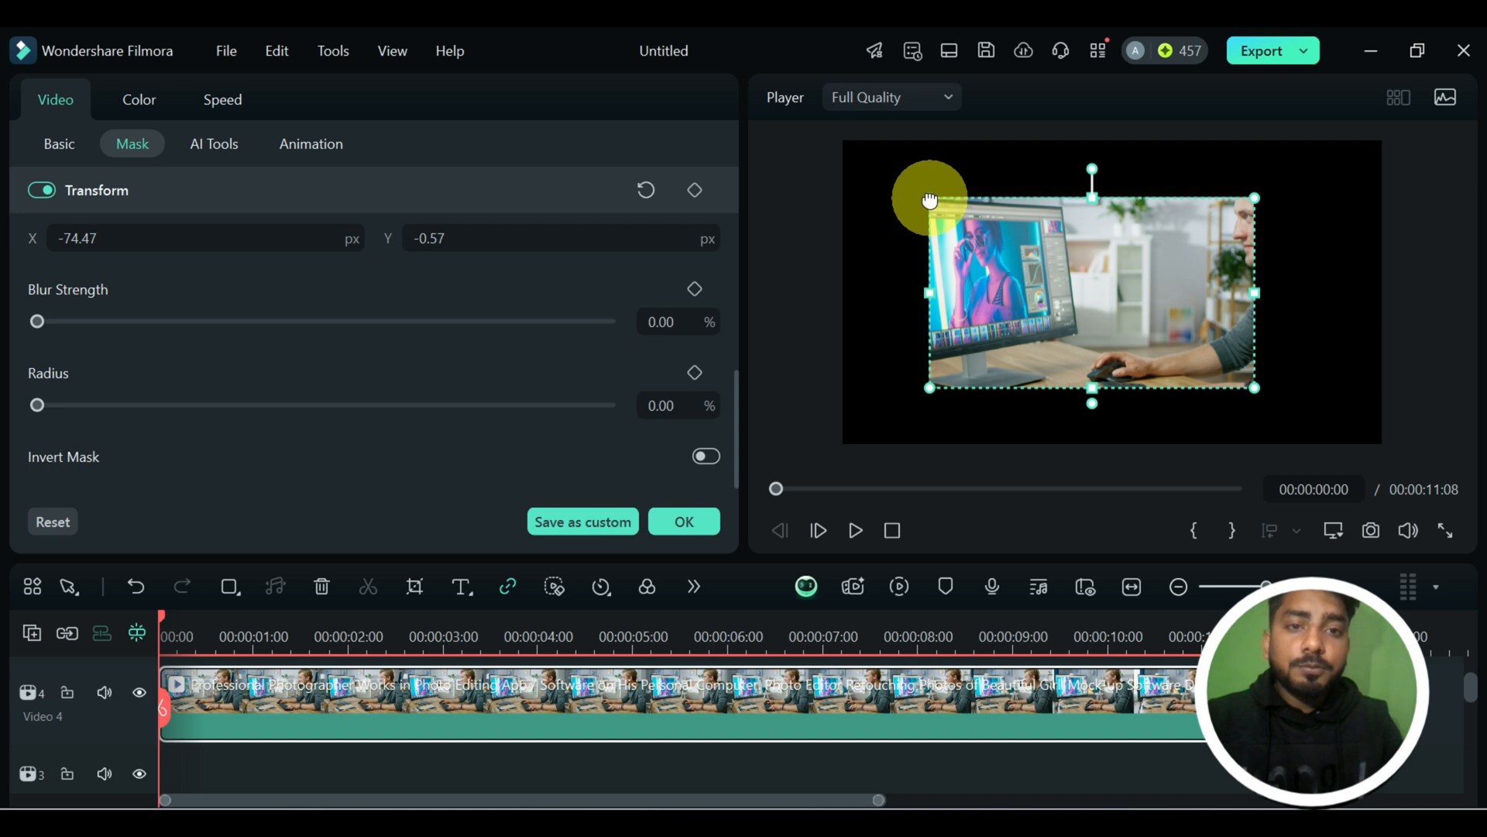
left_click_drag(930, 200, 1020, 198)
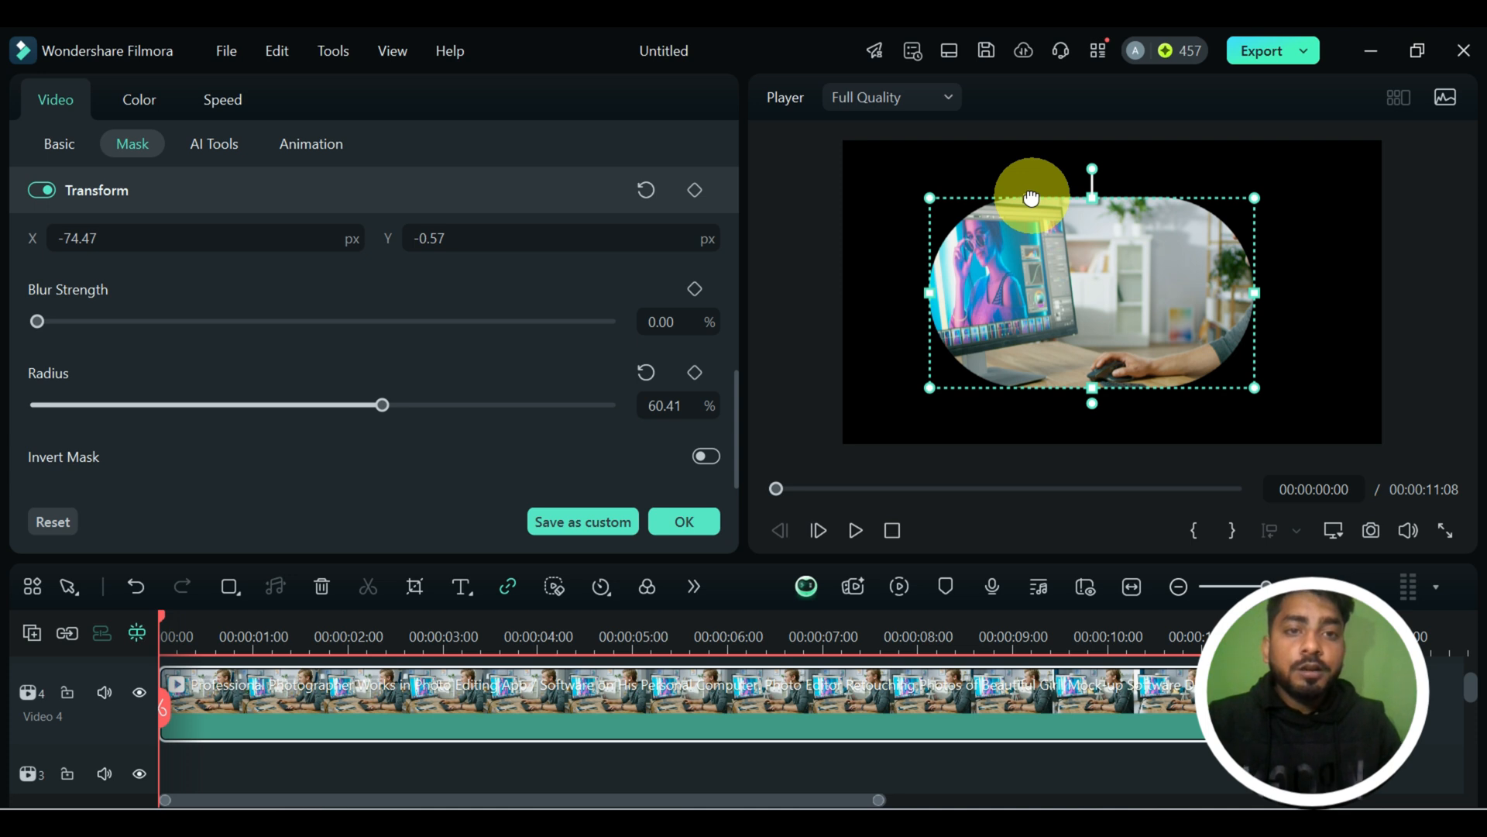
left_click_drag(1031, 199, 925, 195)
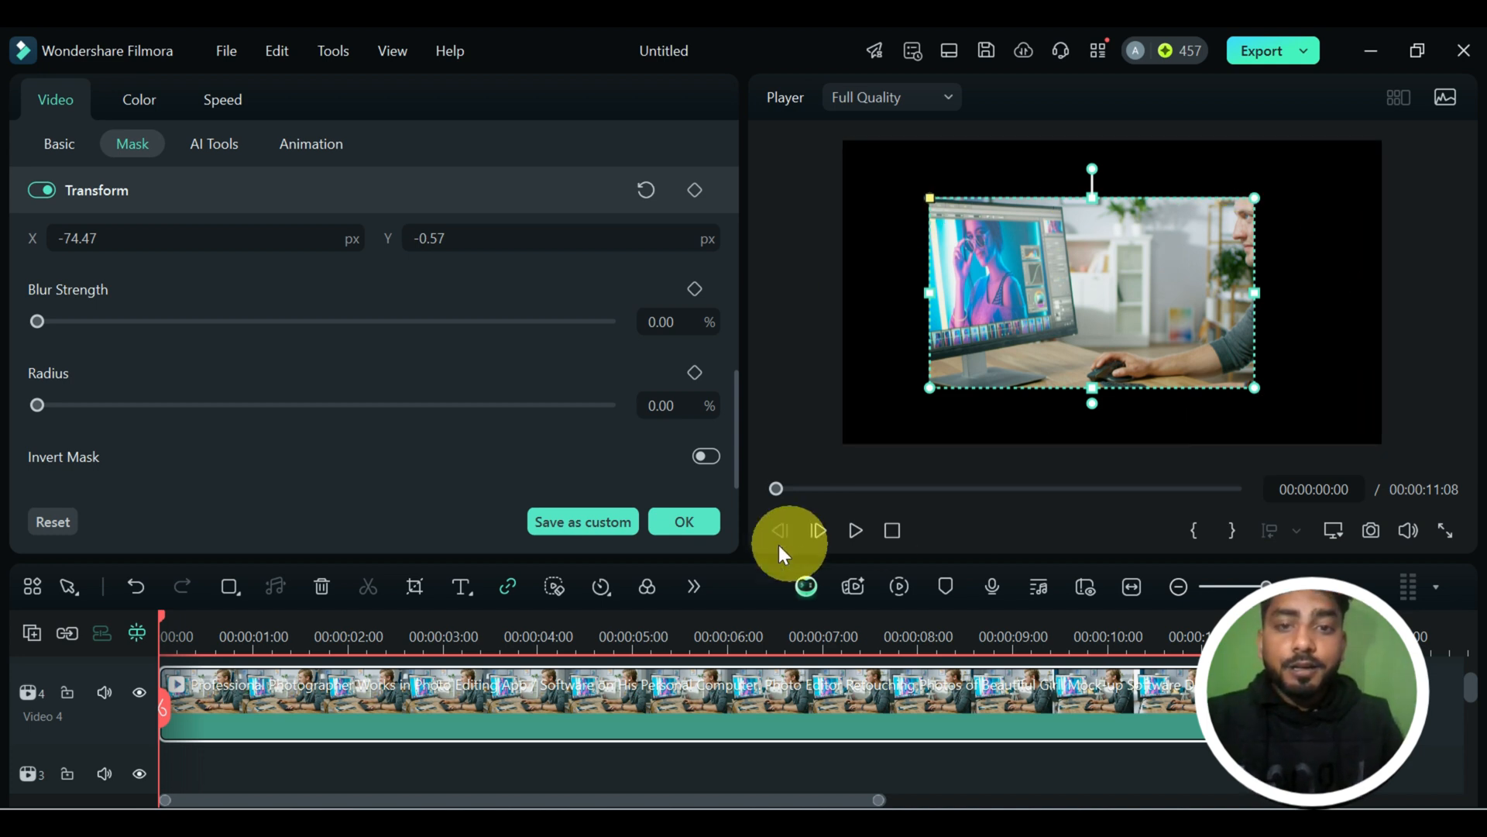
Invert the rectangle mask and turn the inversion off again.
left_click(705, 455)
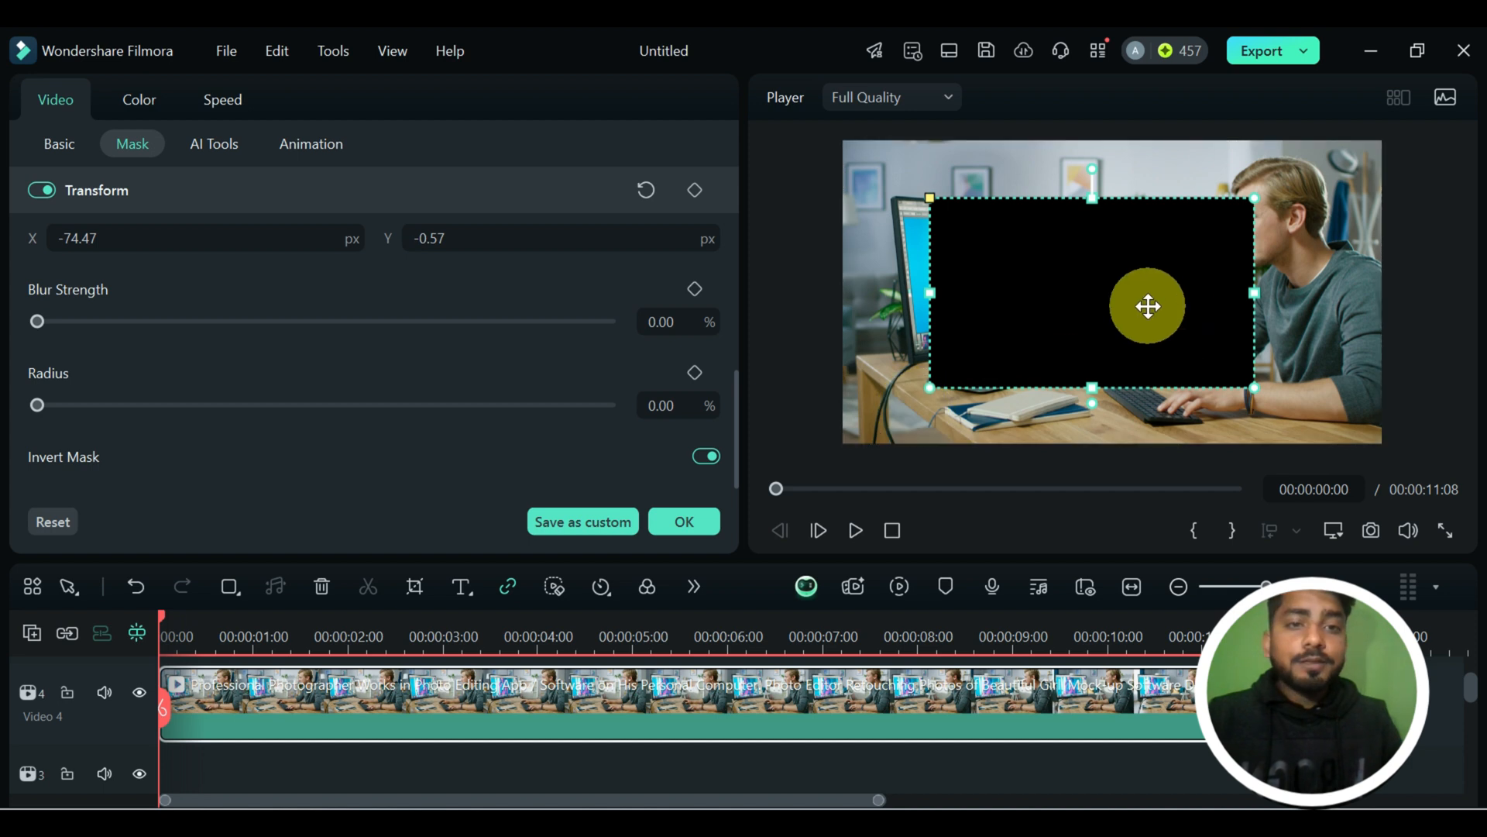
left_click(711, 457)
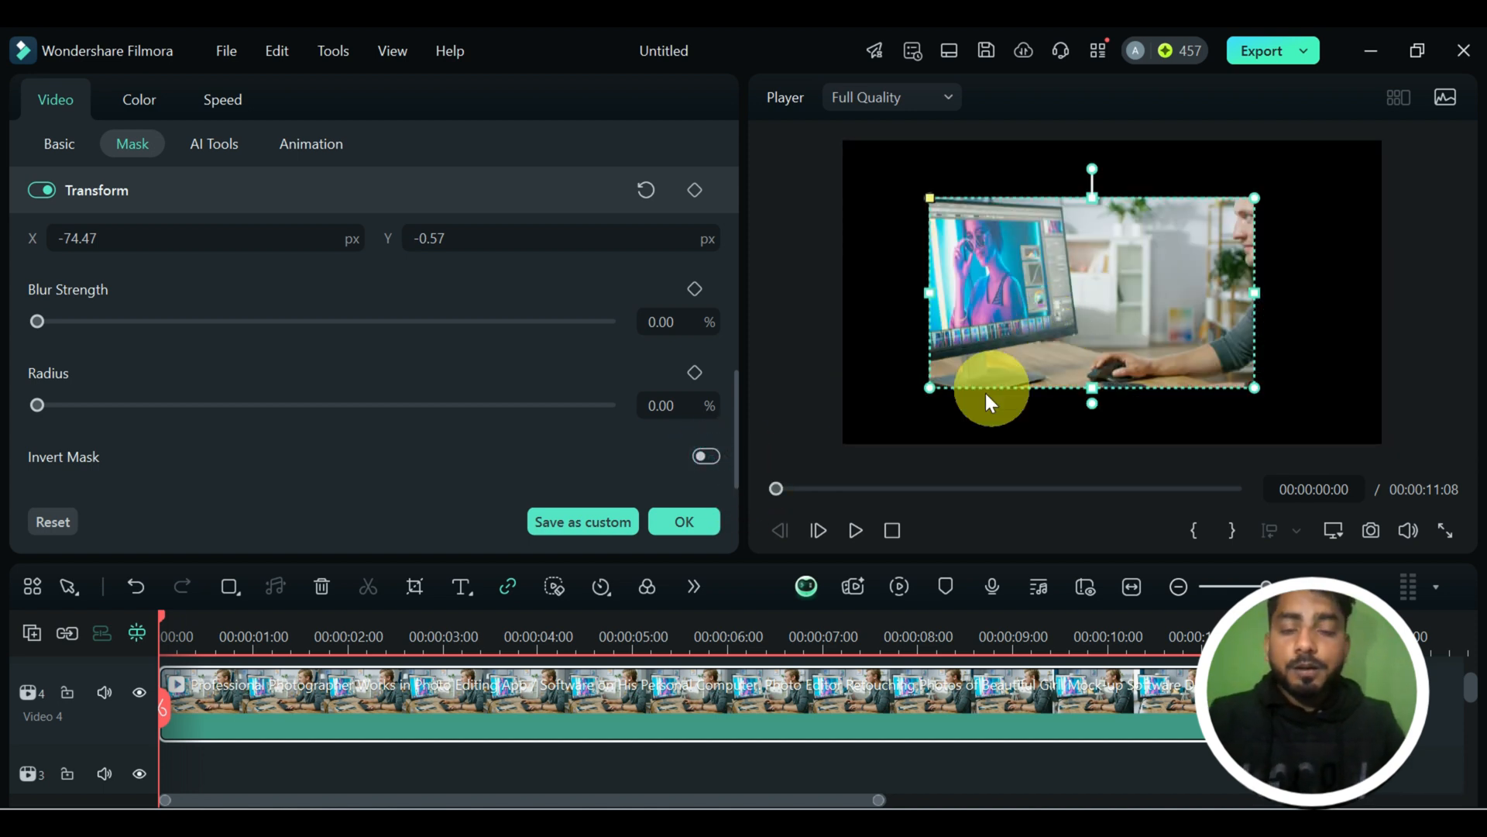
Replace the rectangle mask with an ellipse mask and stretch it vertically into a nearly circular shape.
scroll(508, 381, "up", 10)
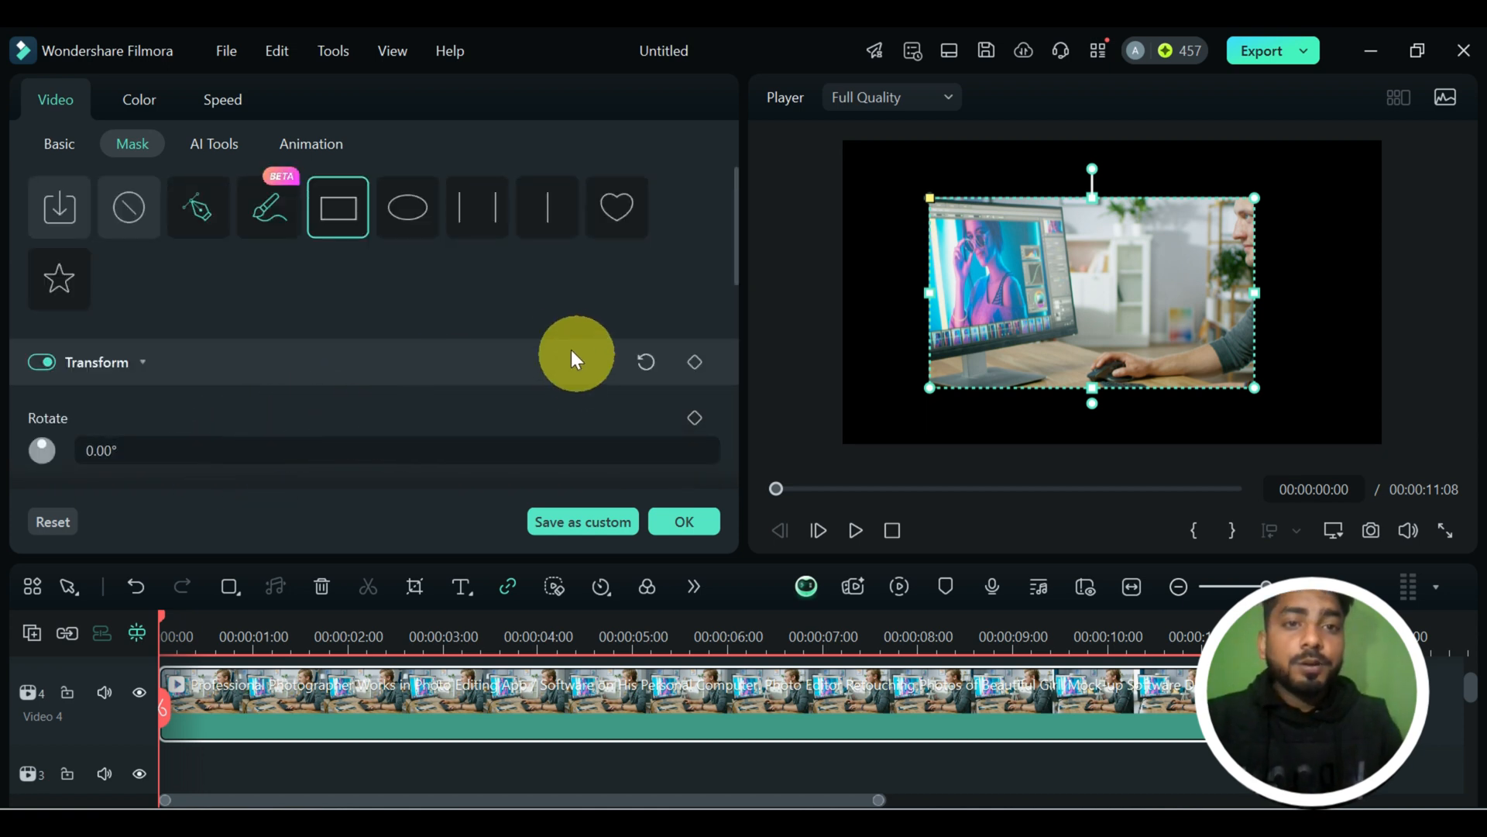
left_click(409, 210)
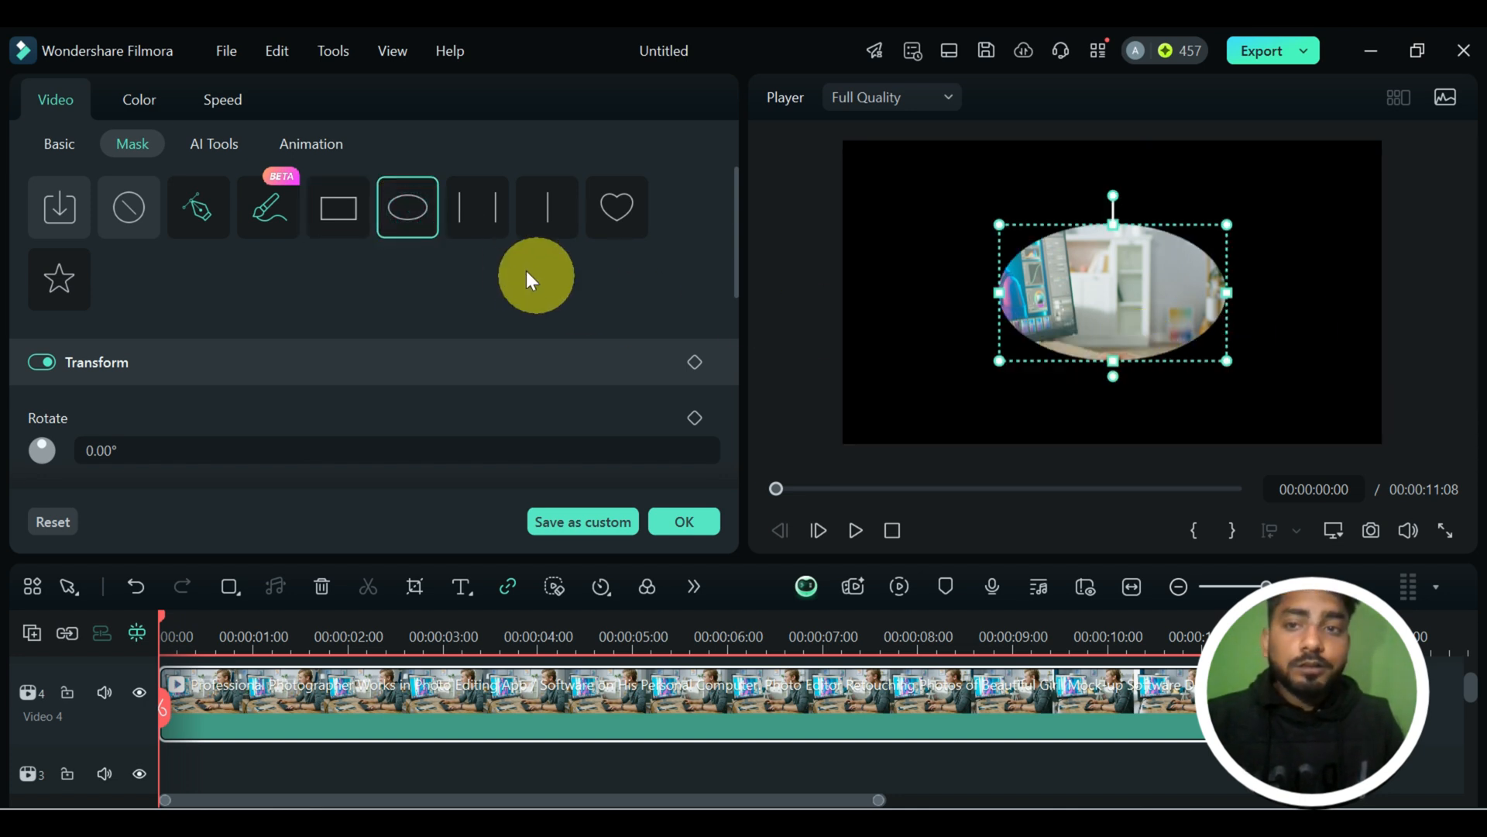
left_click_drag(1113, 361, 1113, 400)
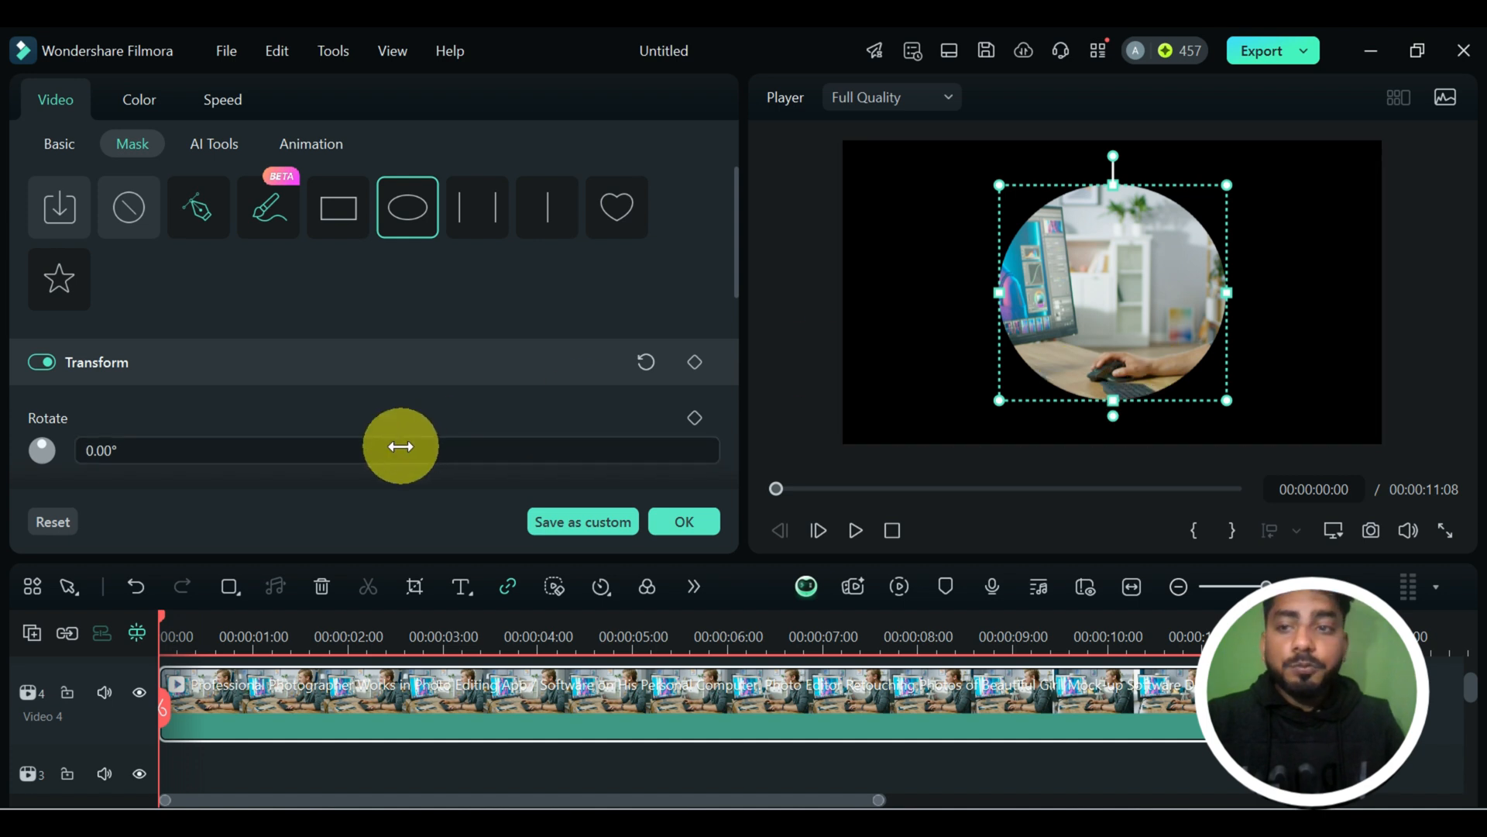
Move the ellipse mask over the man's head at X 555, Y 201.34 px and preview the masked clip from the start.
scroll(398, 445, "down", 5)
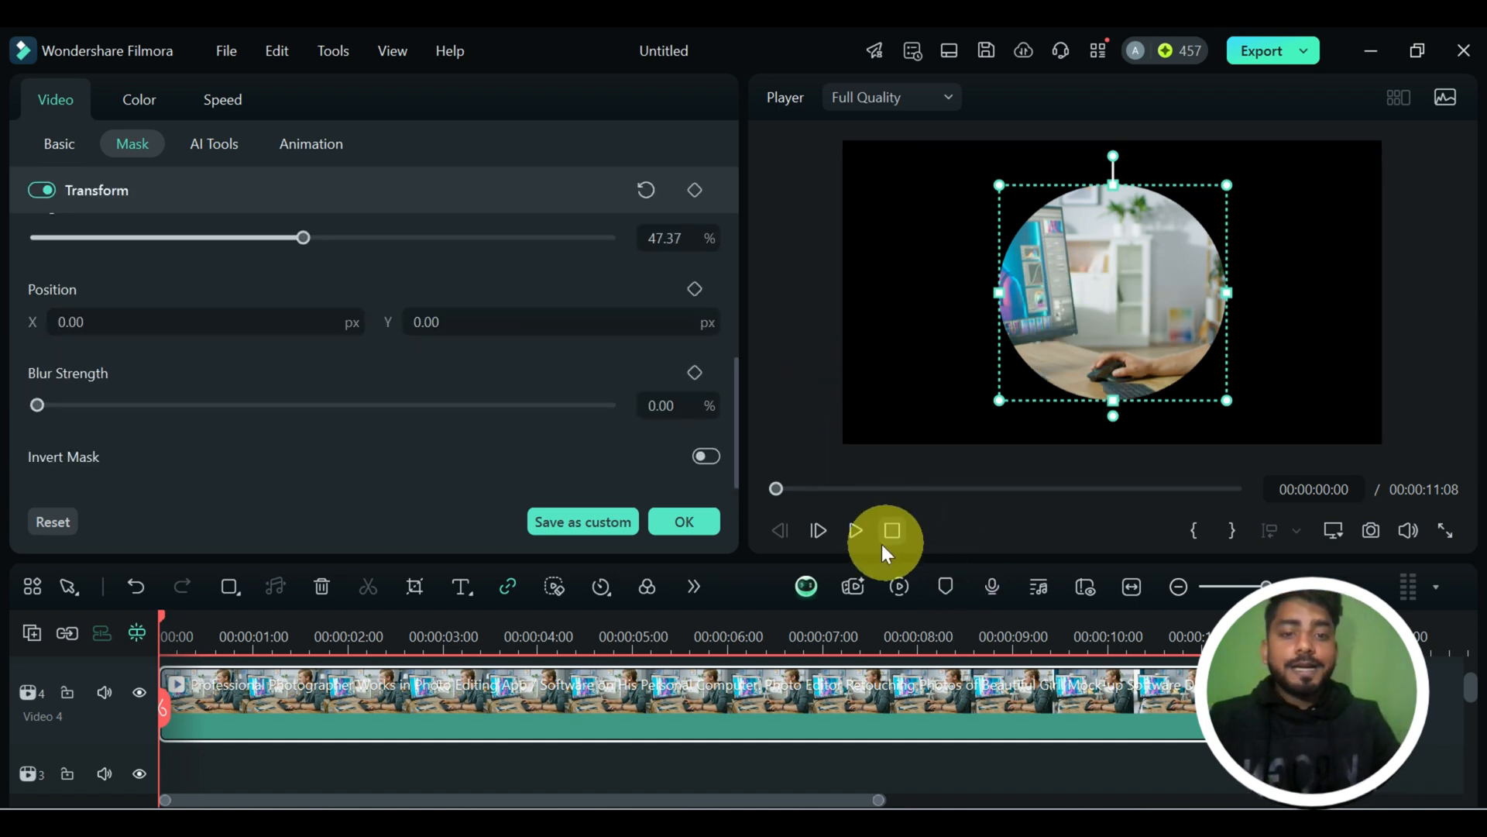
left_click_drag(1133, 351, 1289, 294)
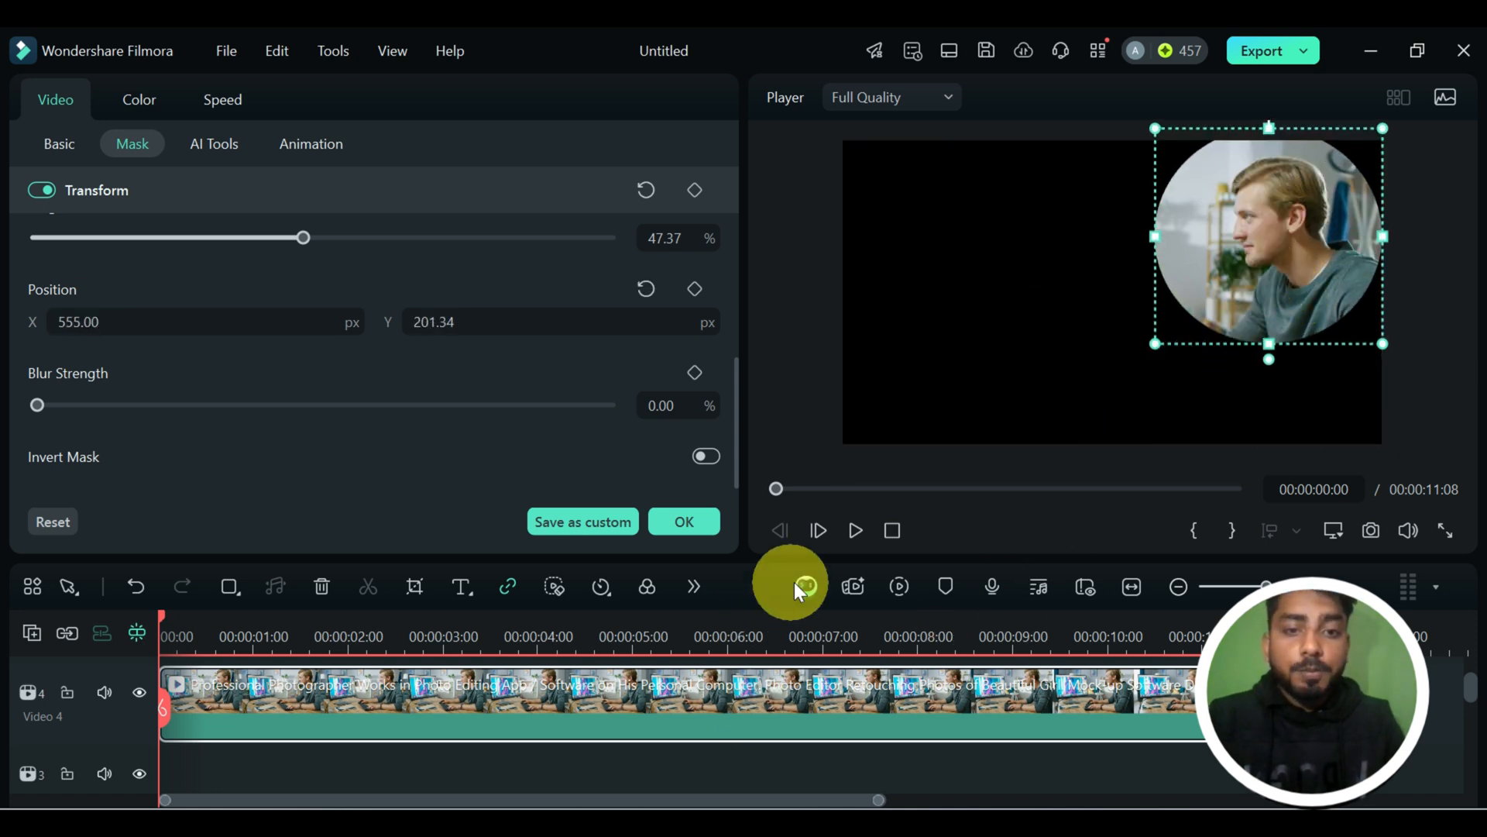
left_click(856, 530)
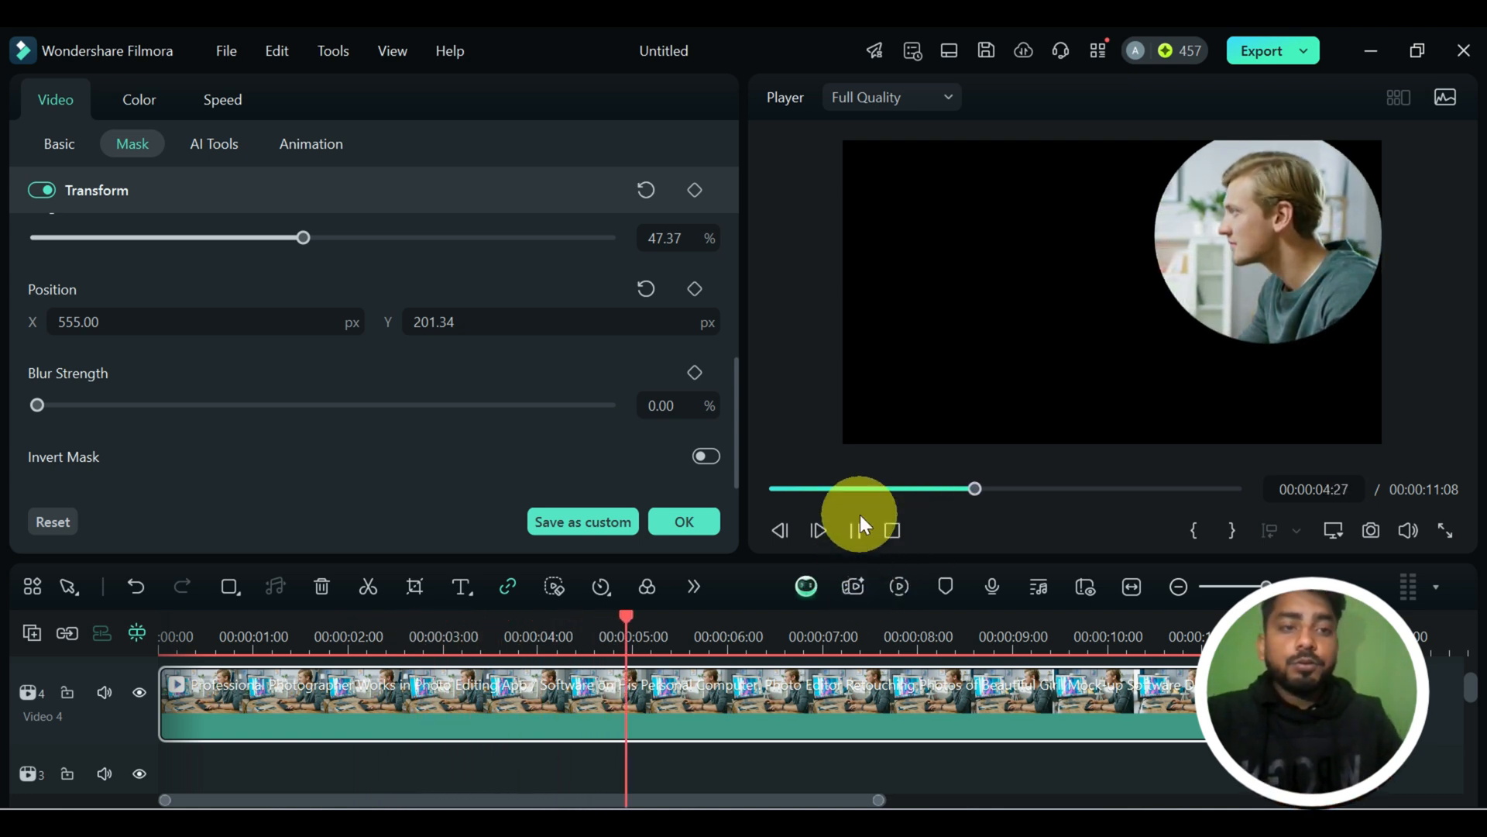
left_click(857, 530)
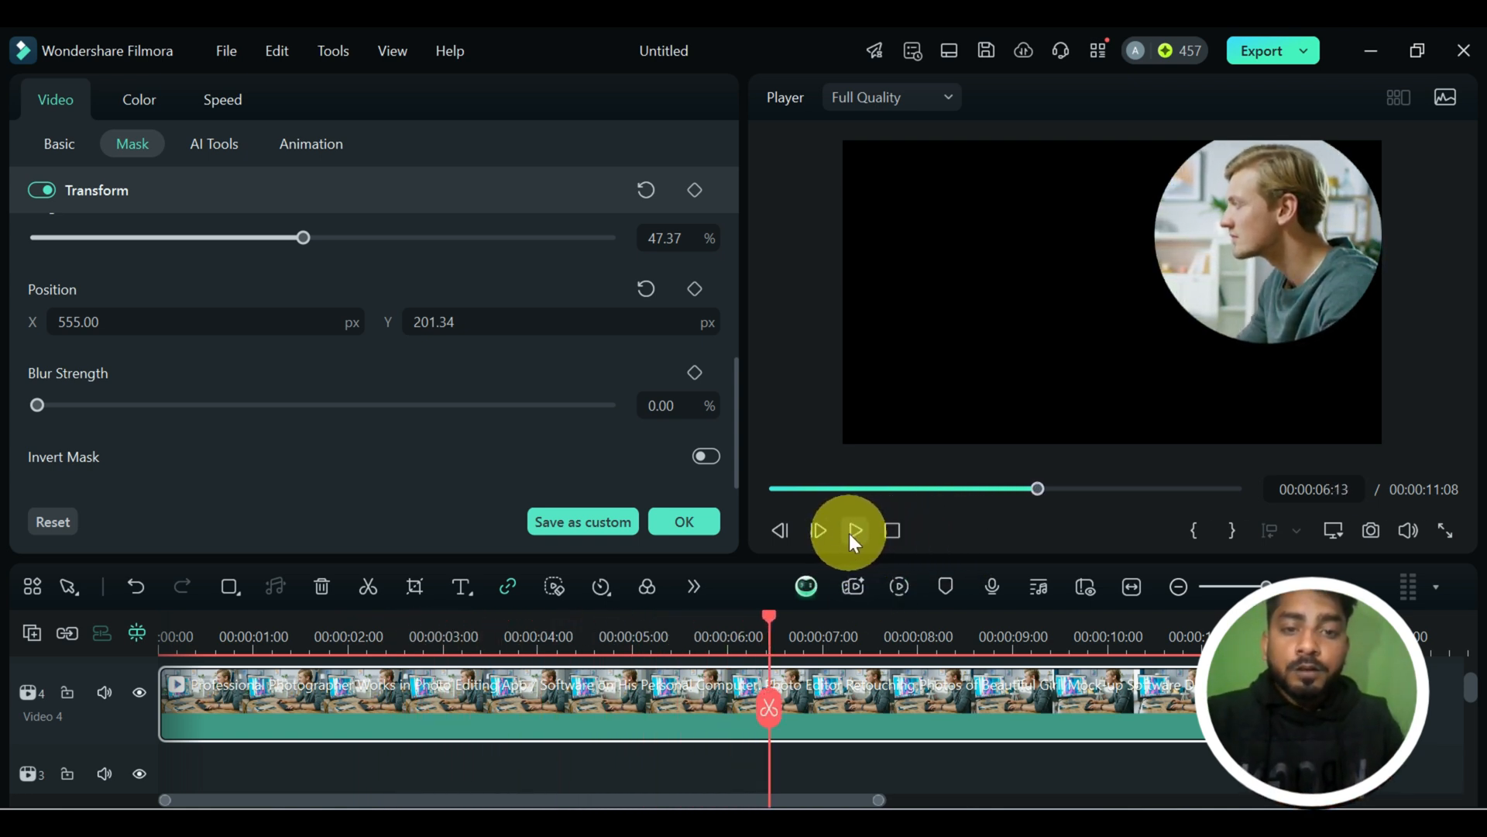
left_click_drag(777, 655, 16, 642)
left_click(675, 530)
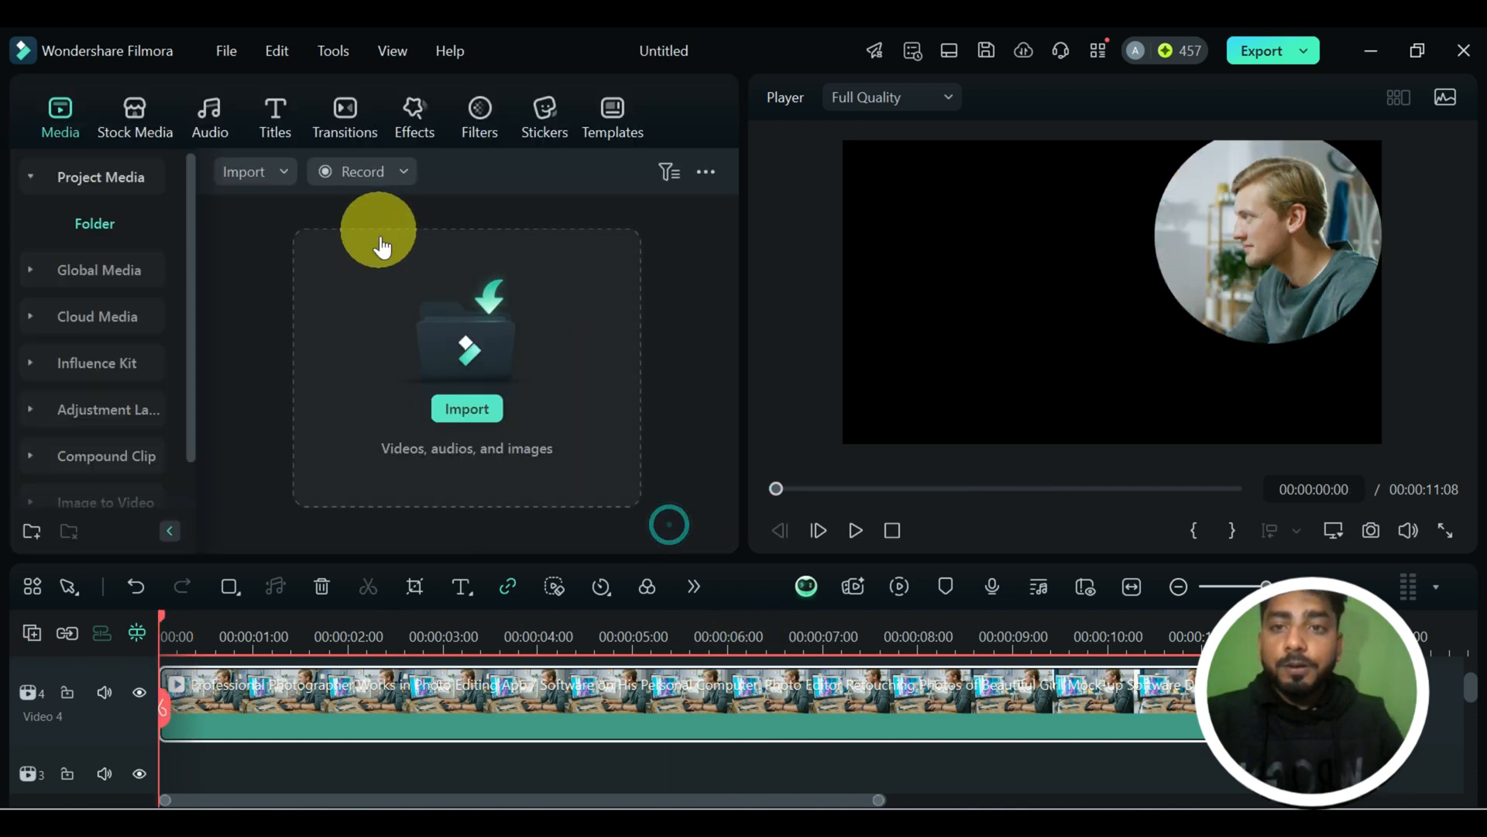
Reopen the clip's mask settings and replace the ellipse with a Parallel Lines mask about 63% wide.
double_click(522, 682)
scroll(438, 290, "up", 5)
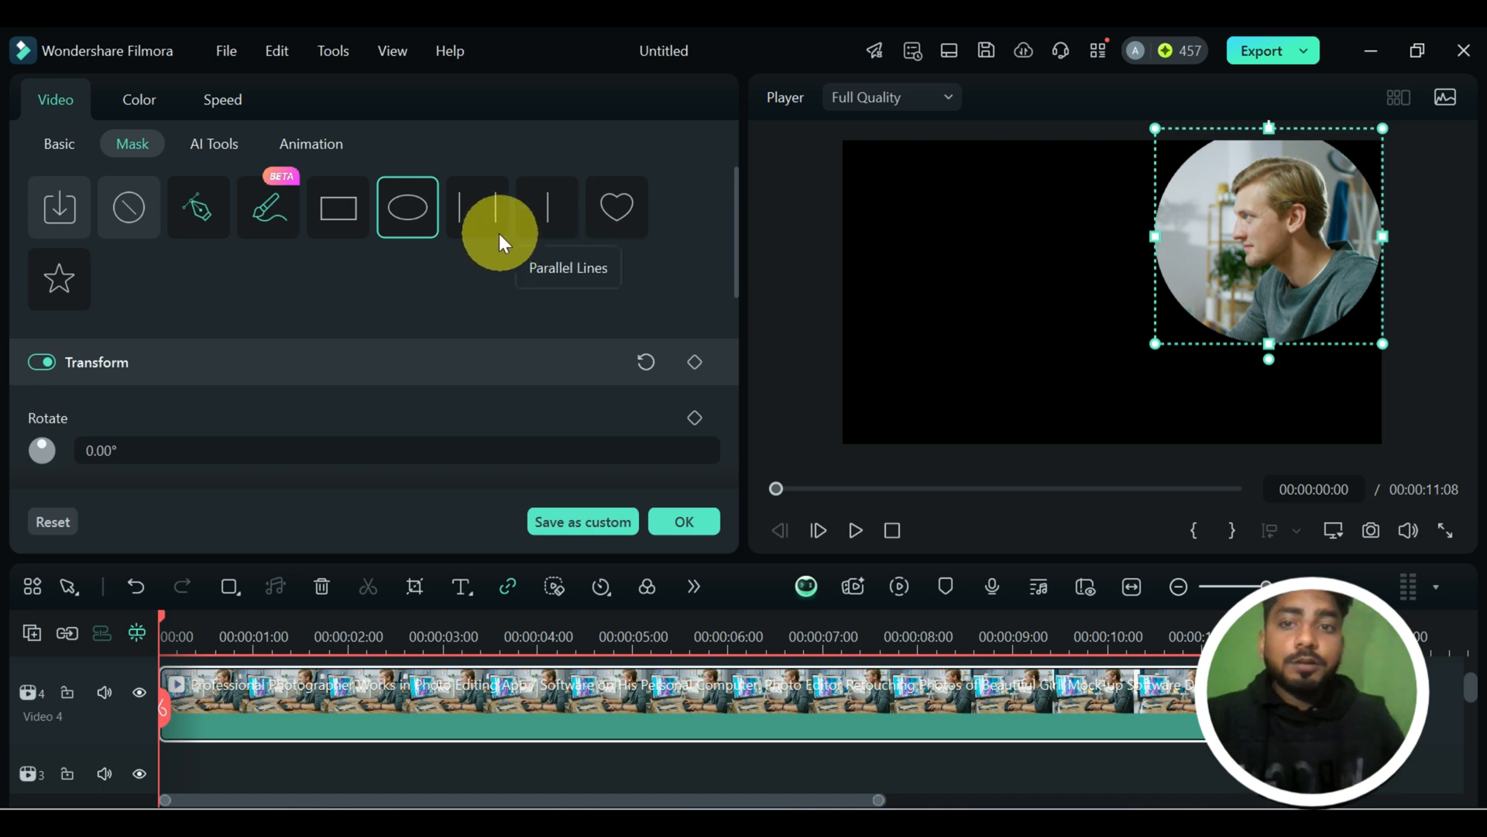
left_click(481, 220)
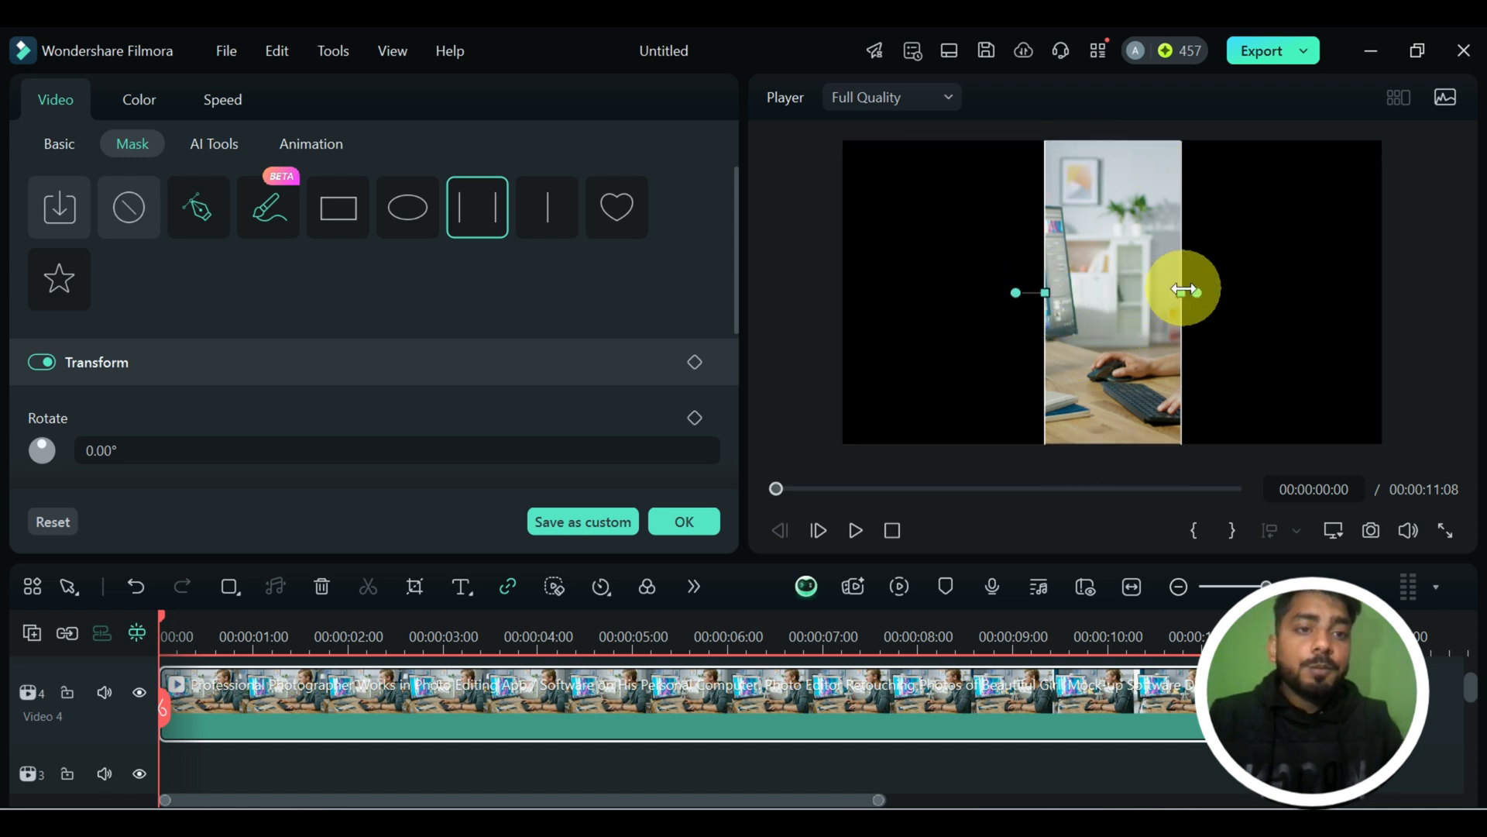
left_click_drag(1185, 292, 1255, 295)
Reposition the parallel lines mask to about X 97, Y 57 px.
scroll(441, 391, "down", 3)
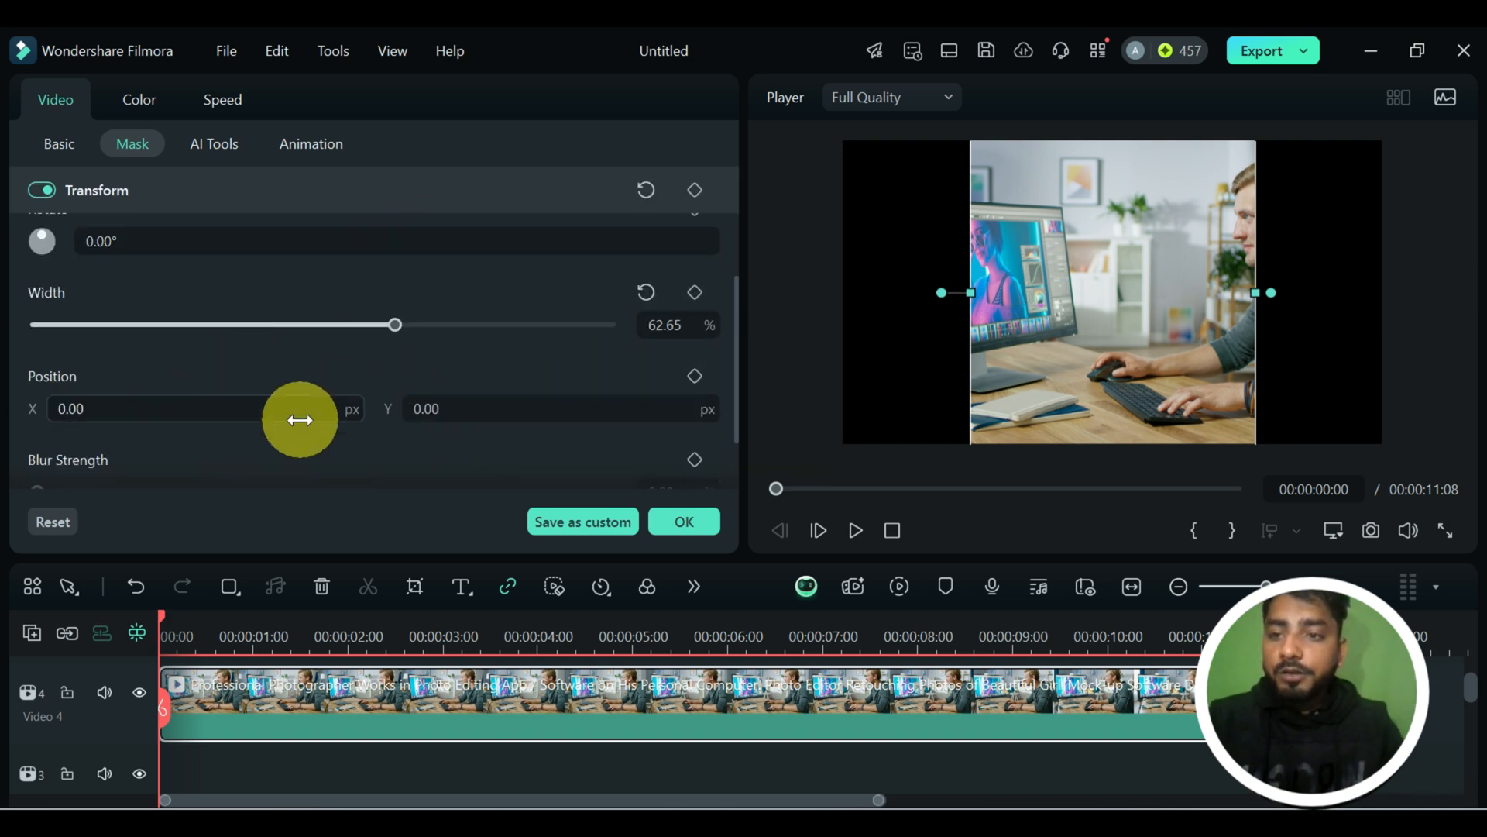
mouse_move(1123, 341)
left_mouse_down()
mouse_move(1069, 338)
mouse_move(1182, 335)
mouse_move(1103, 341)
mouse_move(1149, 343)
mouse_move(1124, 342)
left_mouse_up()
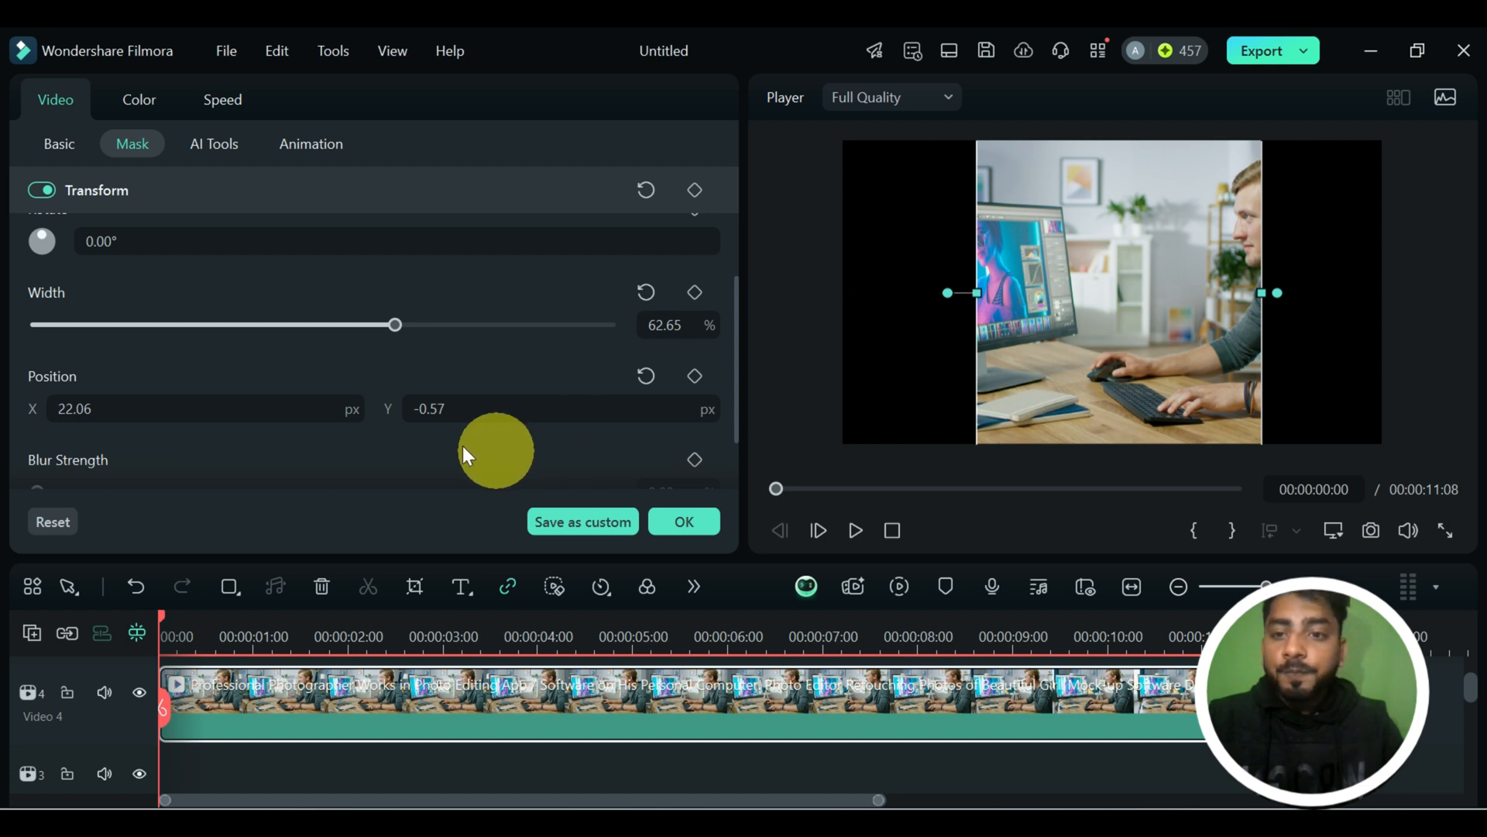
mouse_move(1230, 336)
left_mouse_down()
mouse_move(1182, 325)
mouse_move(1205, 309)
mouse_move(1250, 320)
left_mouse_up()
Raise the parallel lines mask's blur strength to 46% and on to 85%, and narrow the mask to about 27% width.
scroll(474, 395, "down", 1)
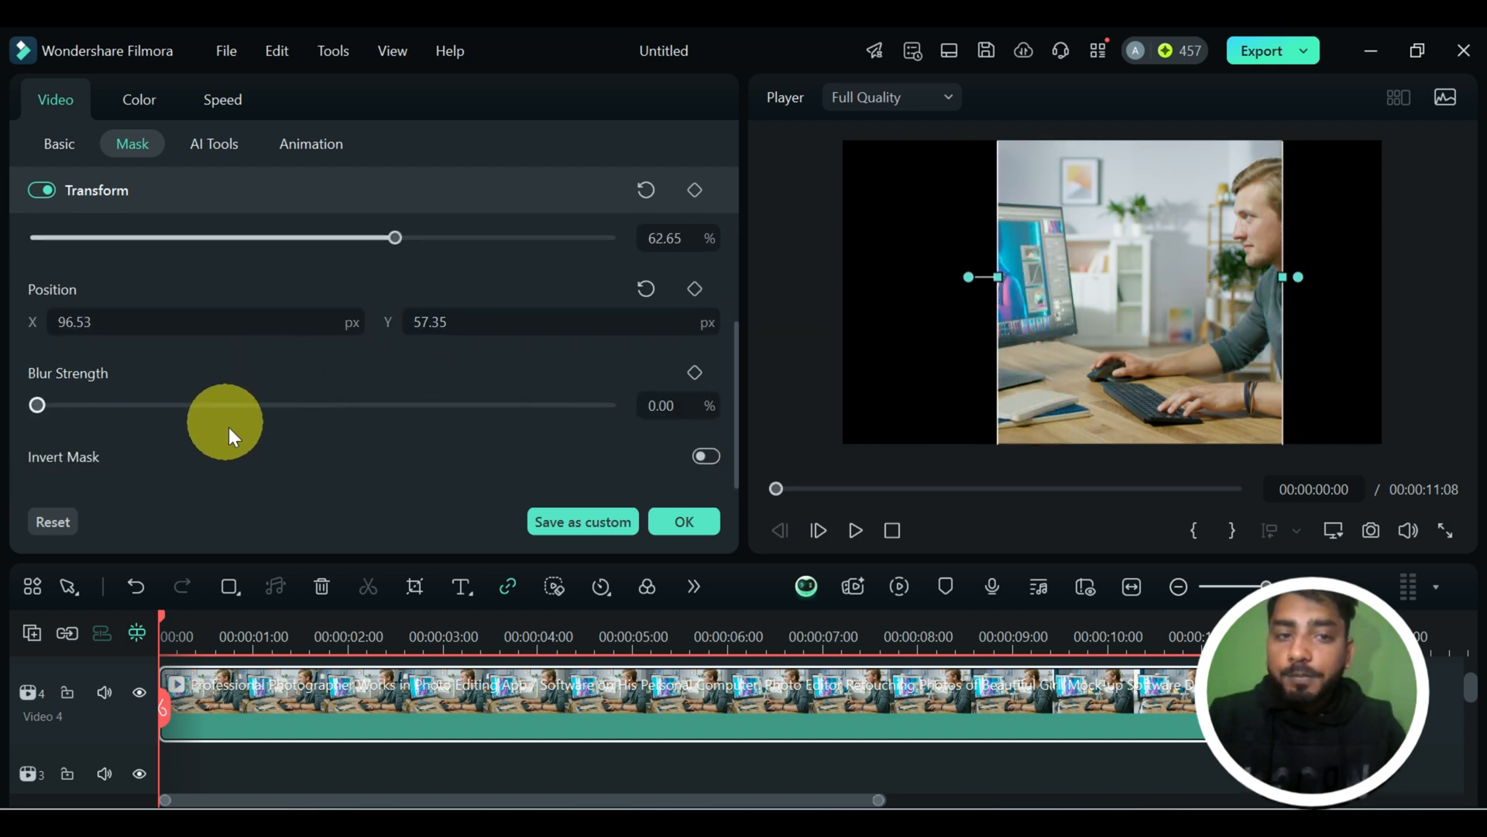
left_click(302, 409)
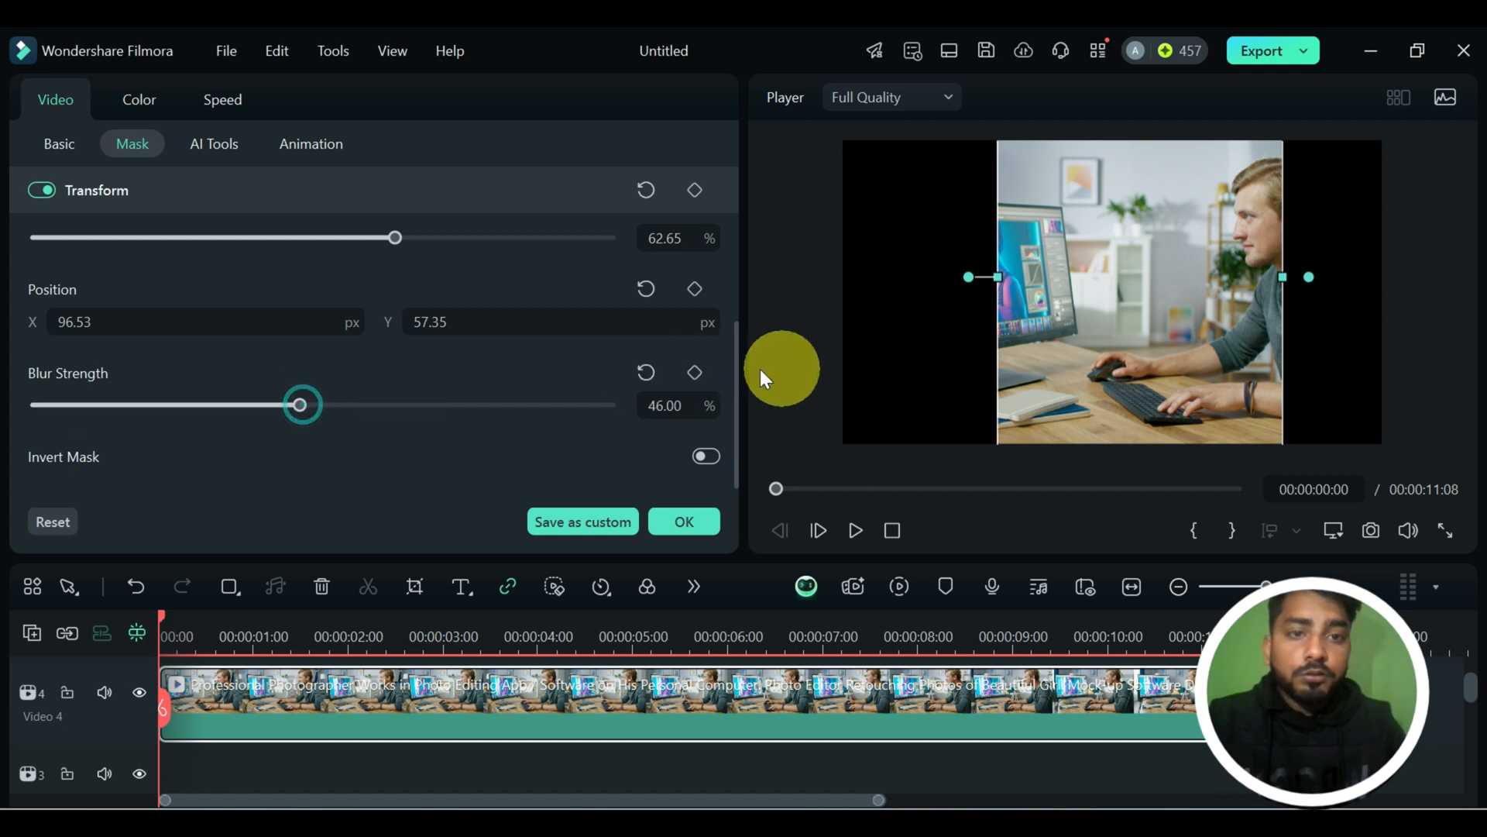
left_click_drag(301, 406, 524, 408)
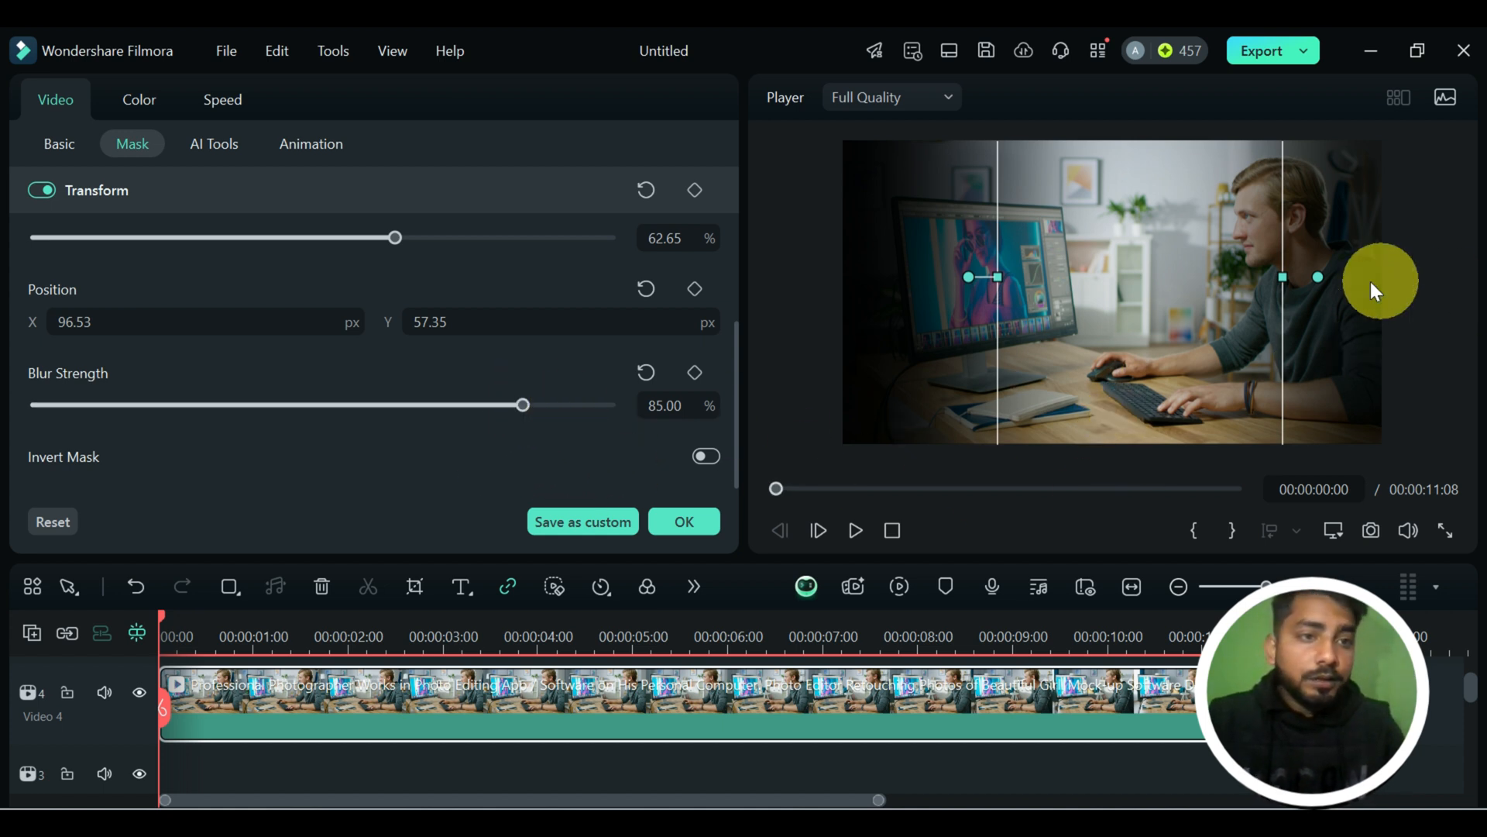
left_click_drag(1282, 276, 1202, 279)
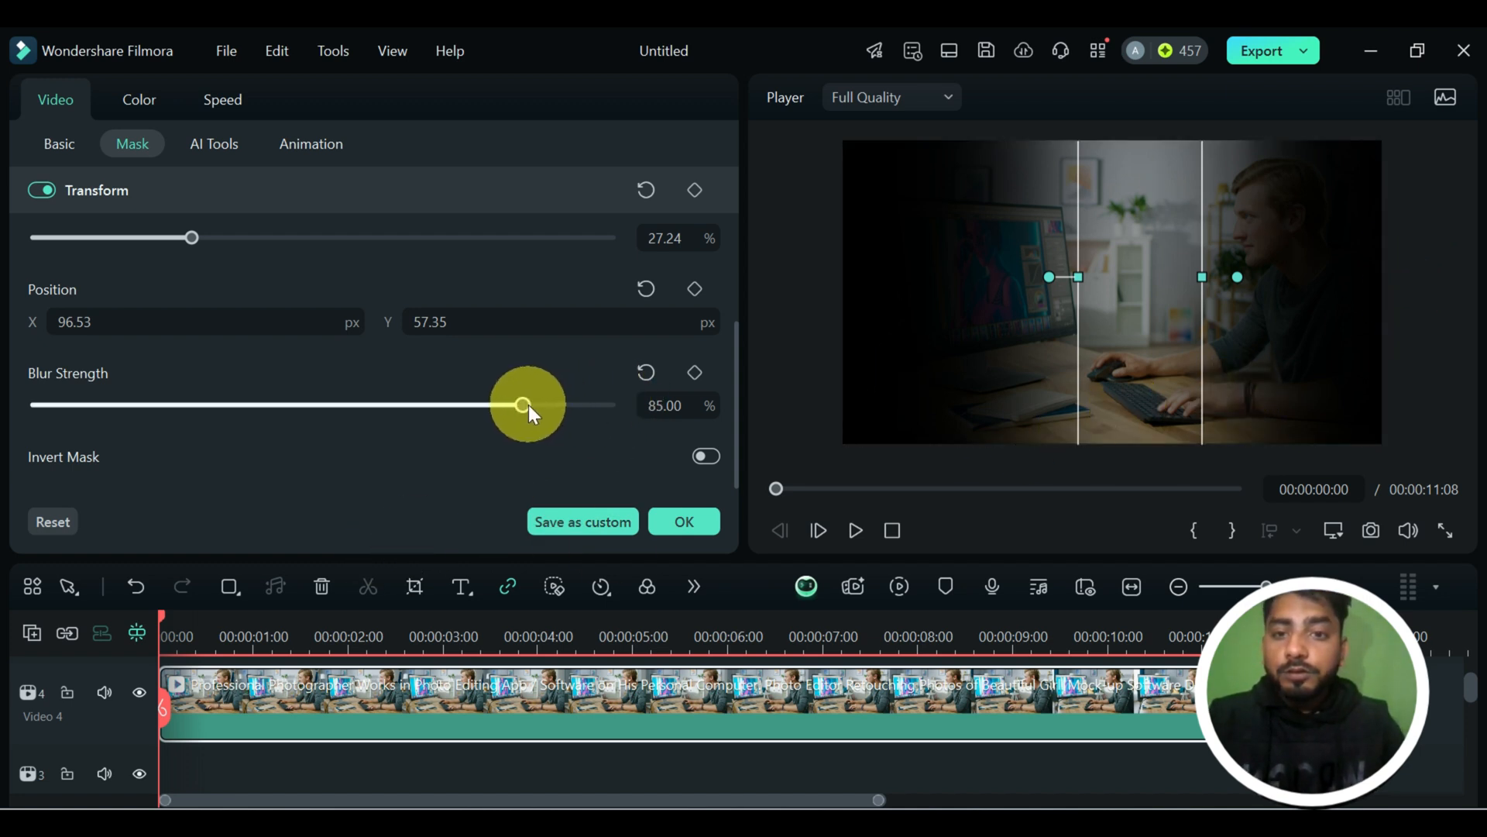
Reduce the parallel lines mask's blur strength to 12% and move it over the man at about X 574, Y 49 px.
left_click_drag(528, 404, 105, 412)
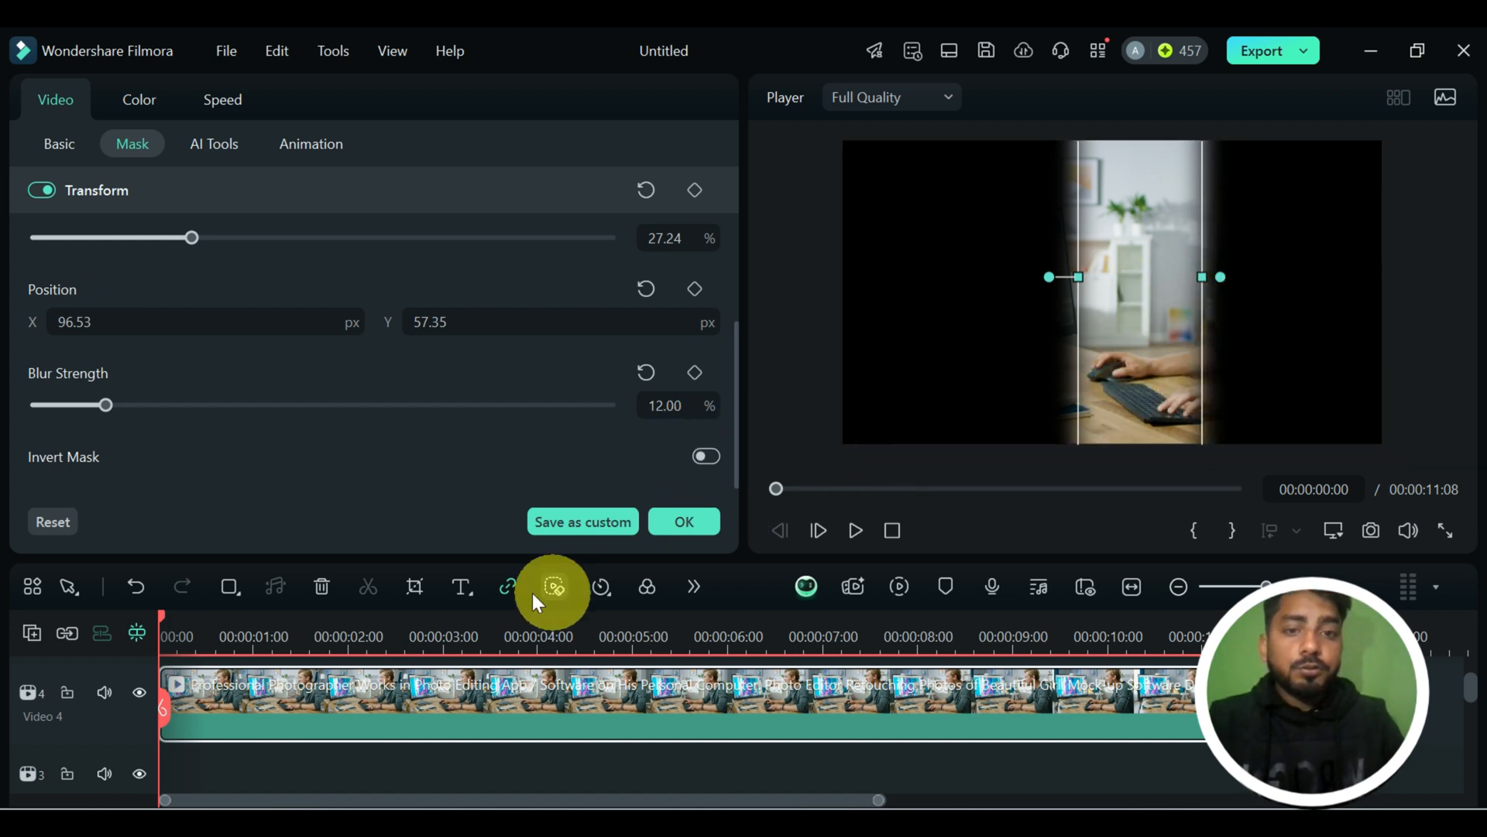
left_click_drag(1146, 344, 1275, 344)
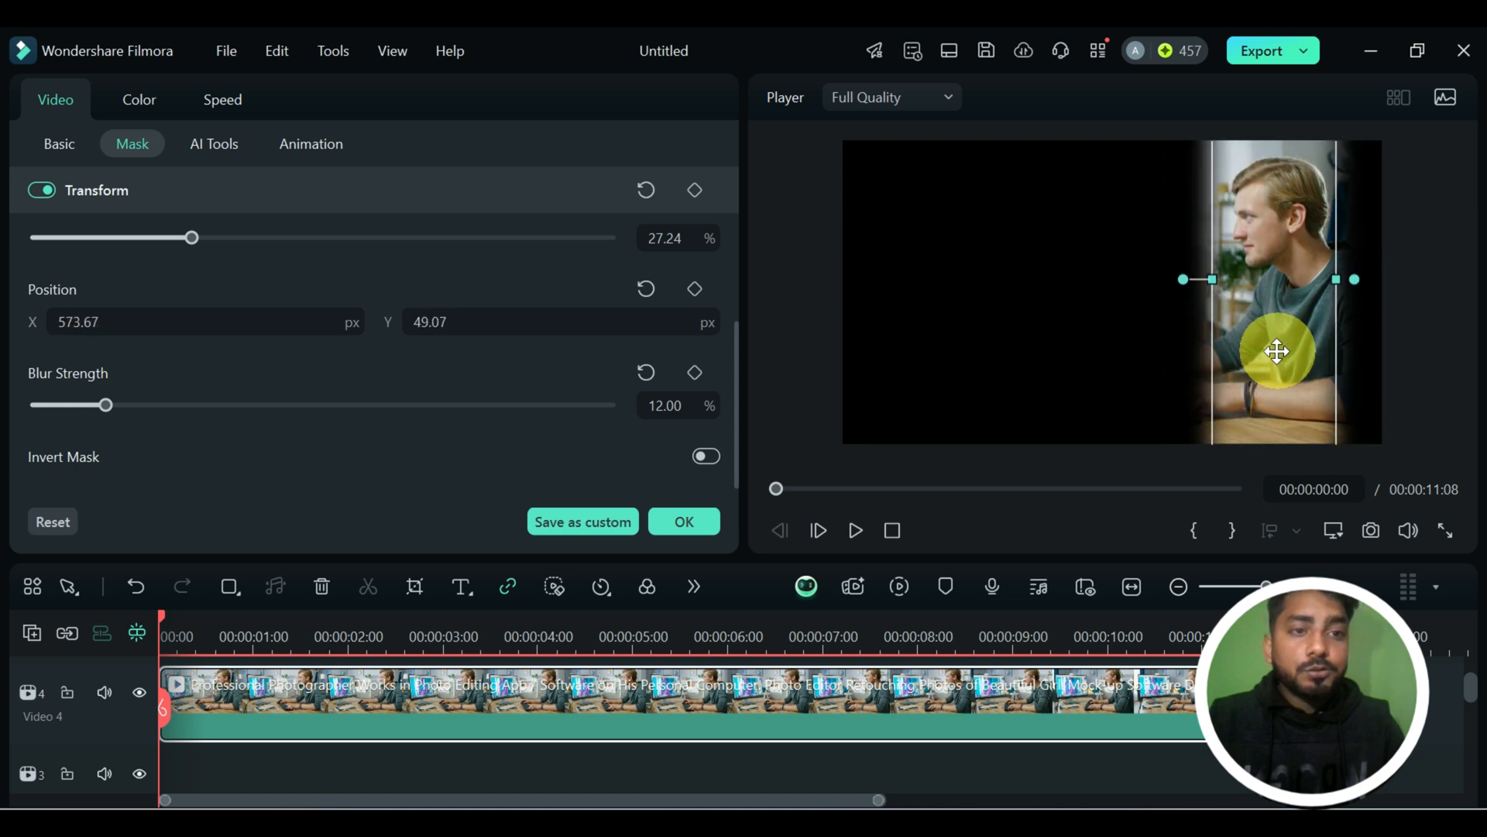
Replace the parallel lines with a single-line mask and shift its edge toward the man so only his side remains.
scroll(463, 406, "up", 3)
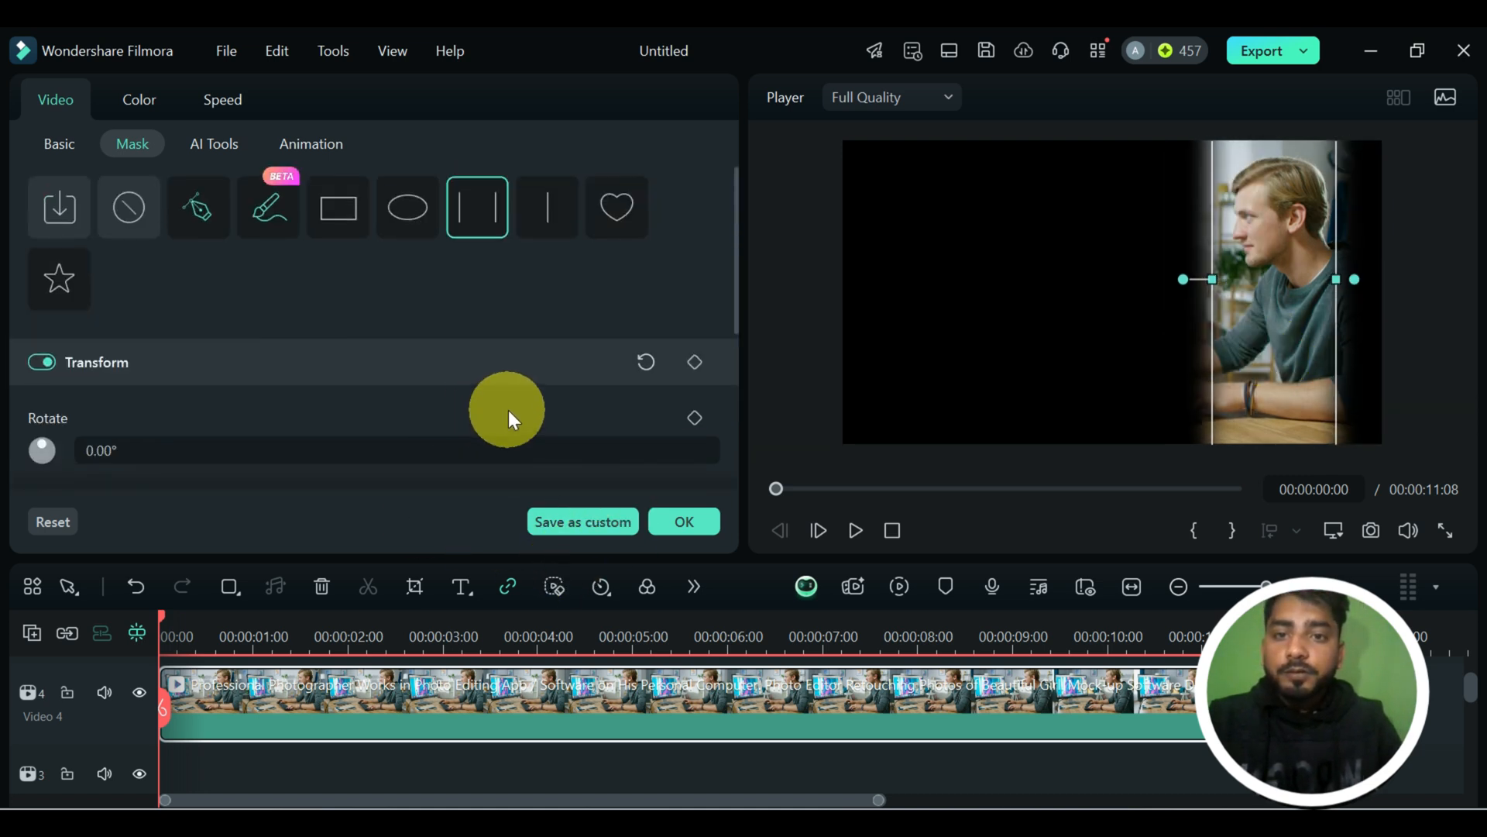
left_click(553, 226)
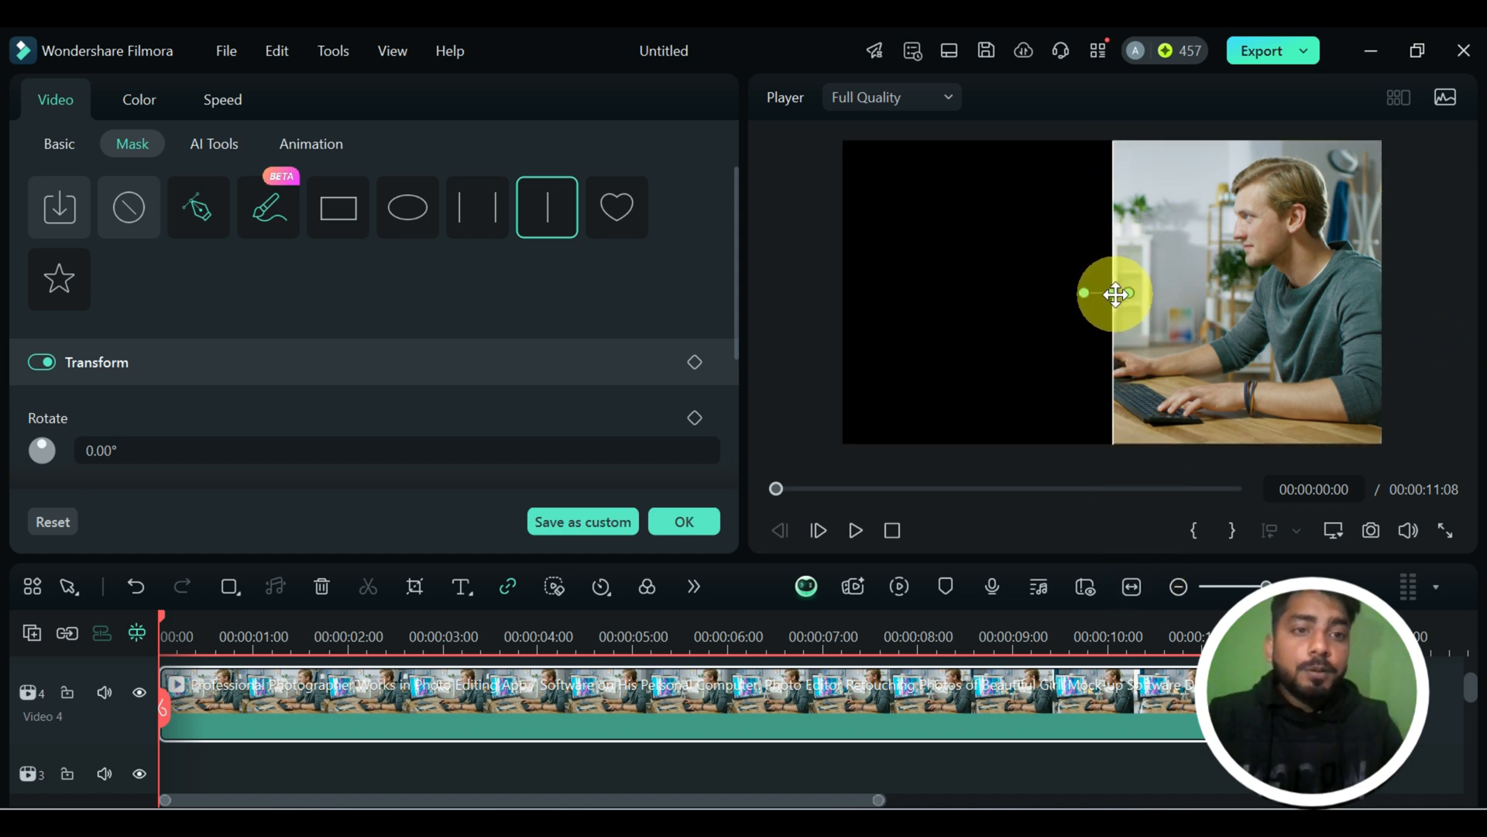
left_click_drag(1115, 294, 1155, 309)
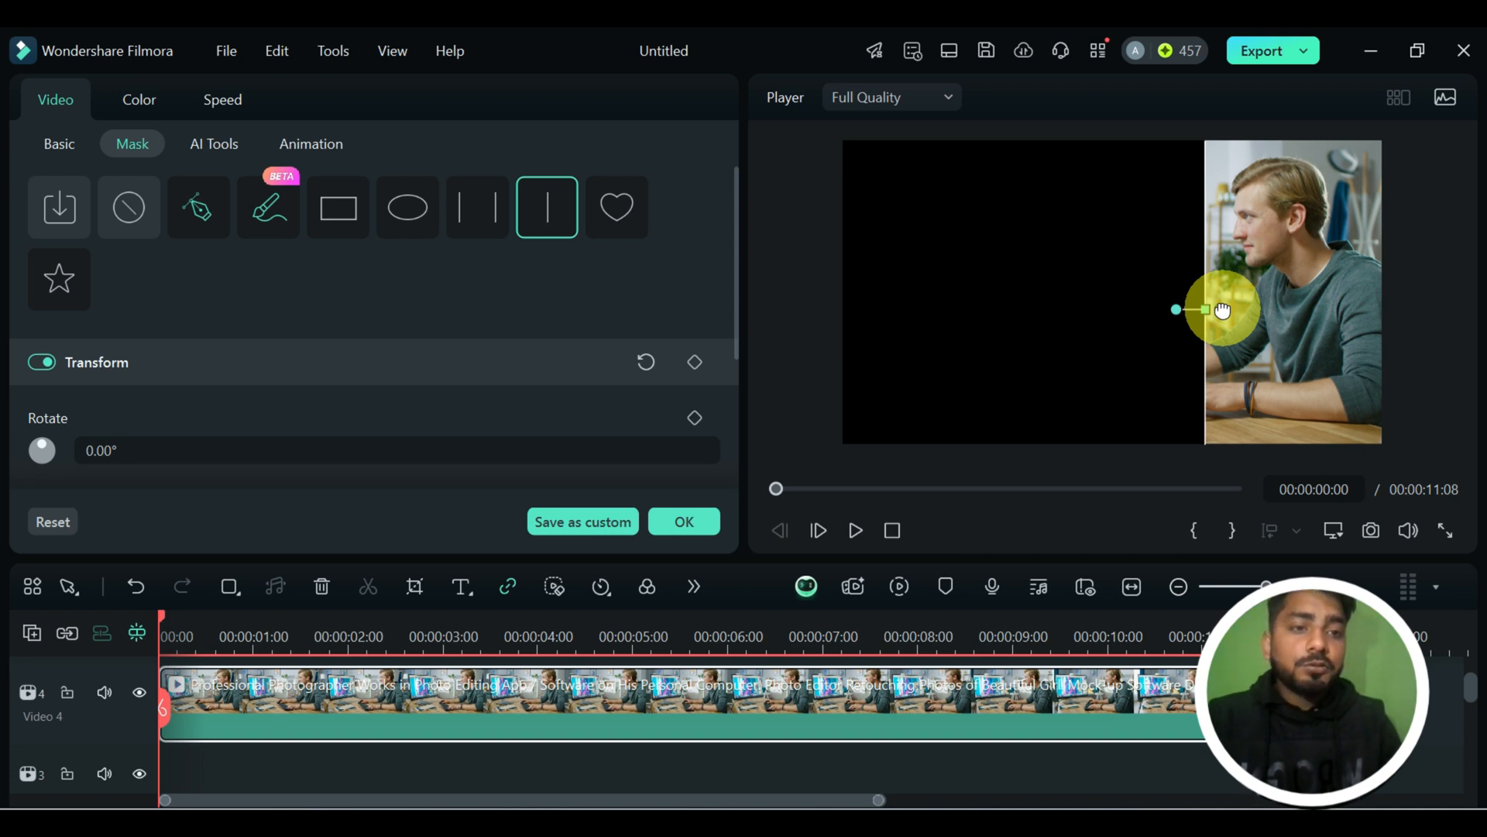
Try a wide blur on the single-line mask's edge in the preview and bring it back to a sharp edge.
left_click_drag(1222, 310, 1288, 309)
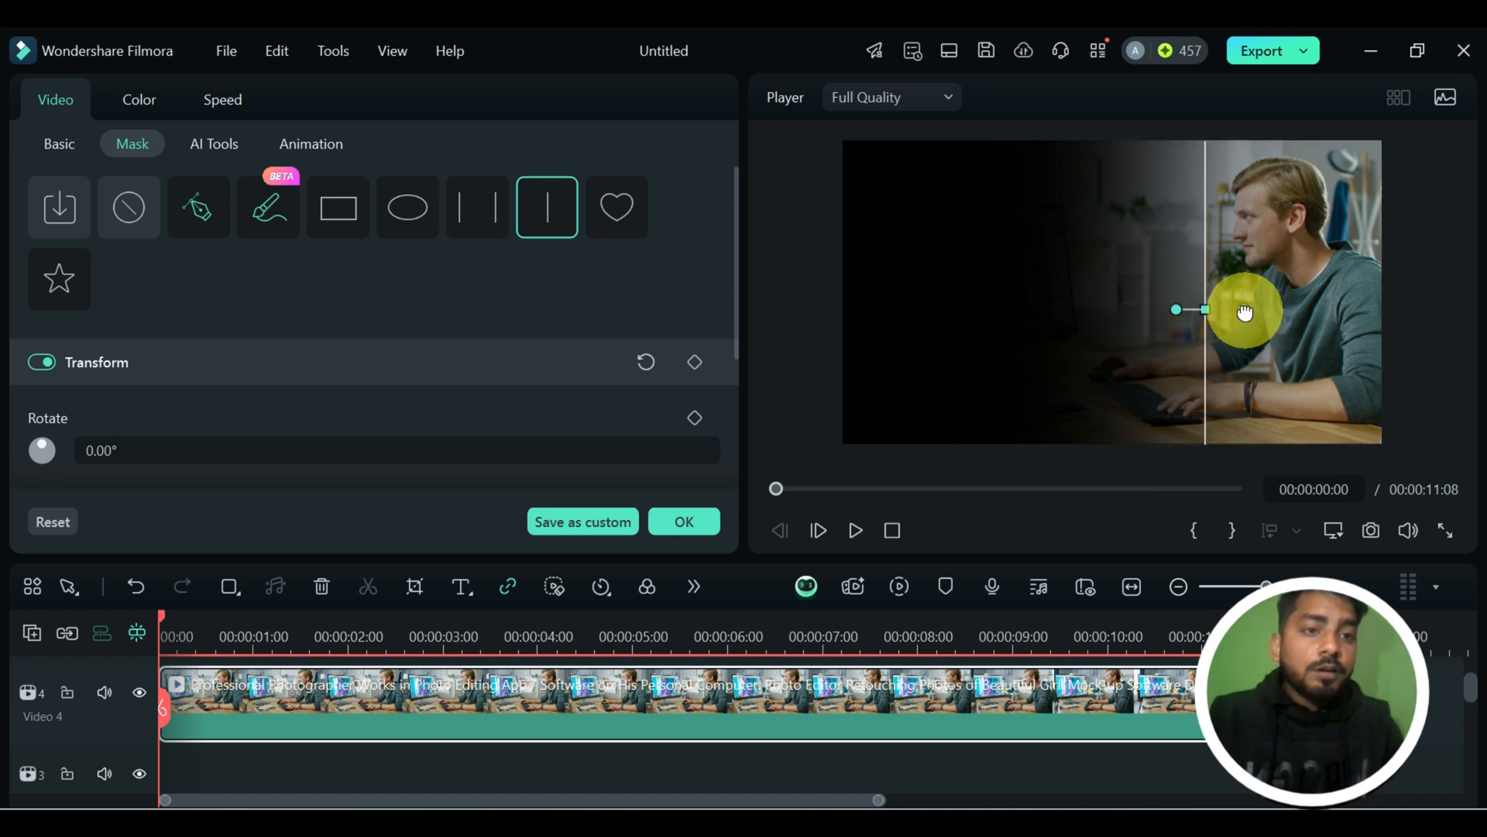
left_click_drag(1245, 312, 1218, 312)
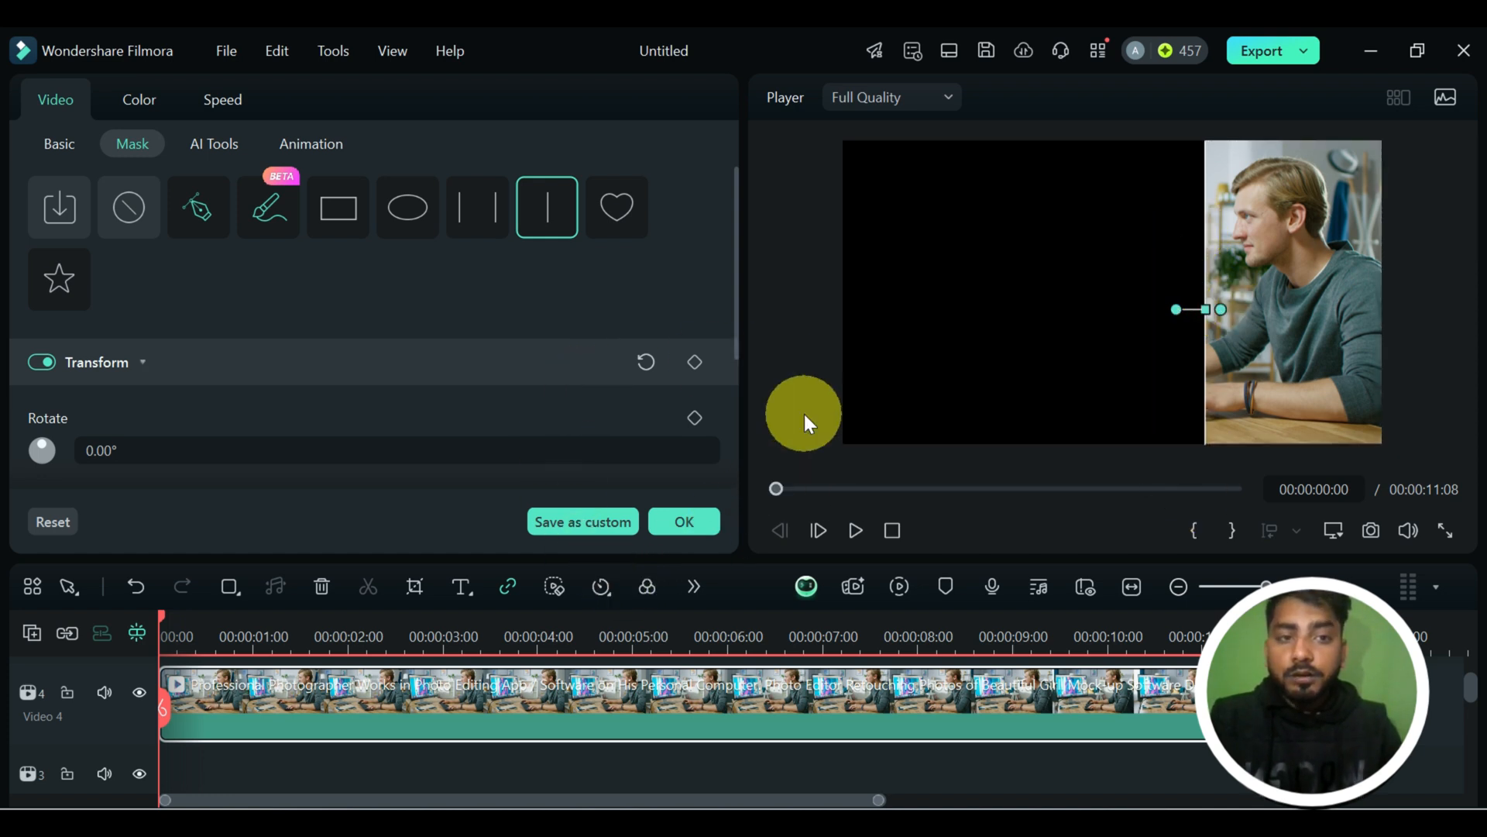
Replace the single-line mask with a heart mask and enlarge it to nearly the full frame height.
left_click(629, 228)
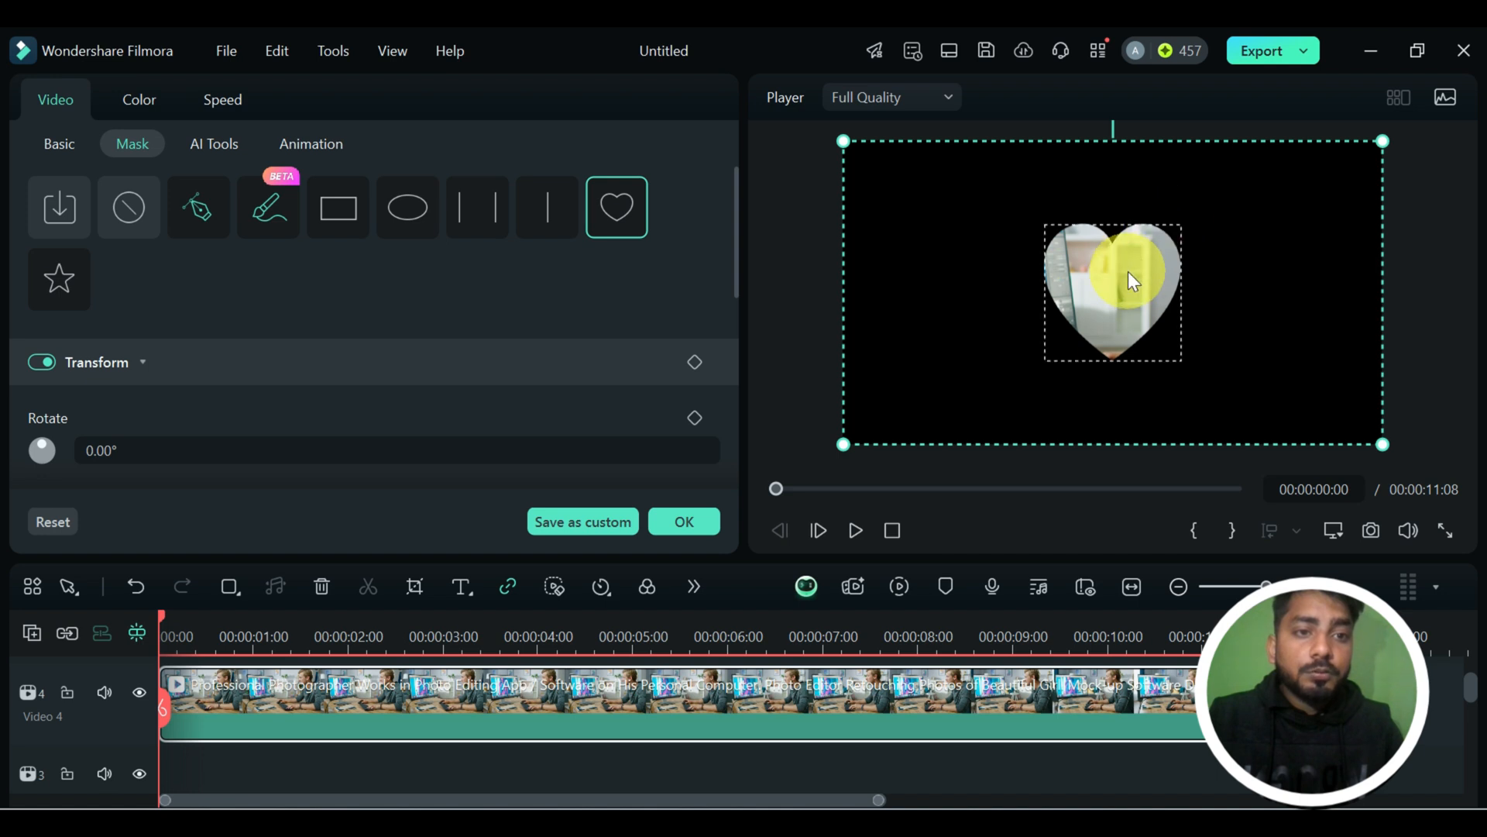
left_click(1128, 271)
left_click_drag(1179, 223, 1278, 173)
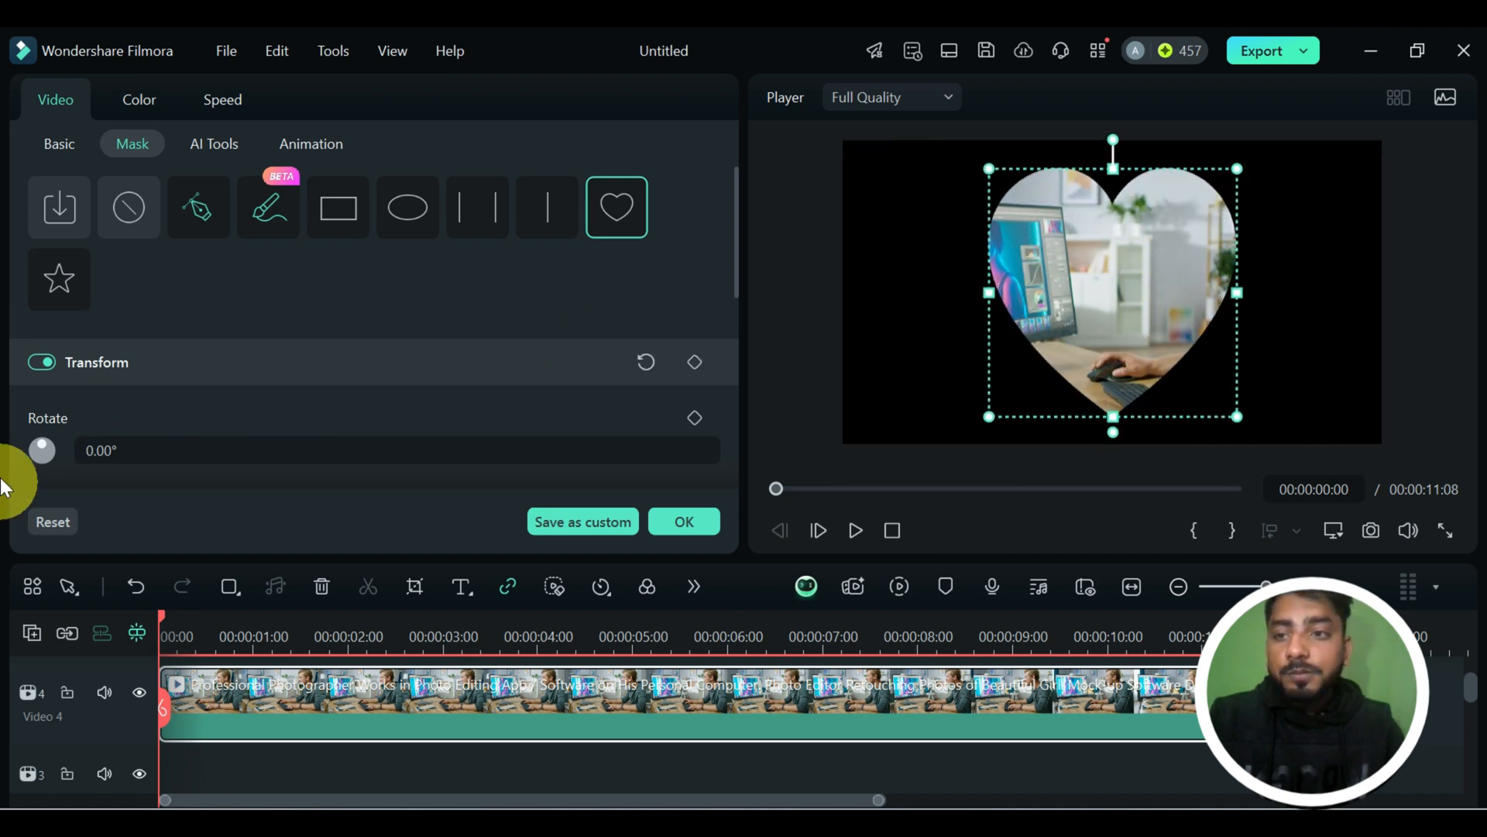
Try an enlarged star mask in place of the heart and remove the mask from the clip.
left_click(58, 299)
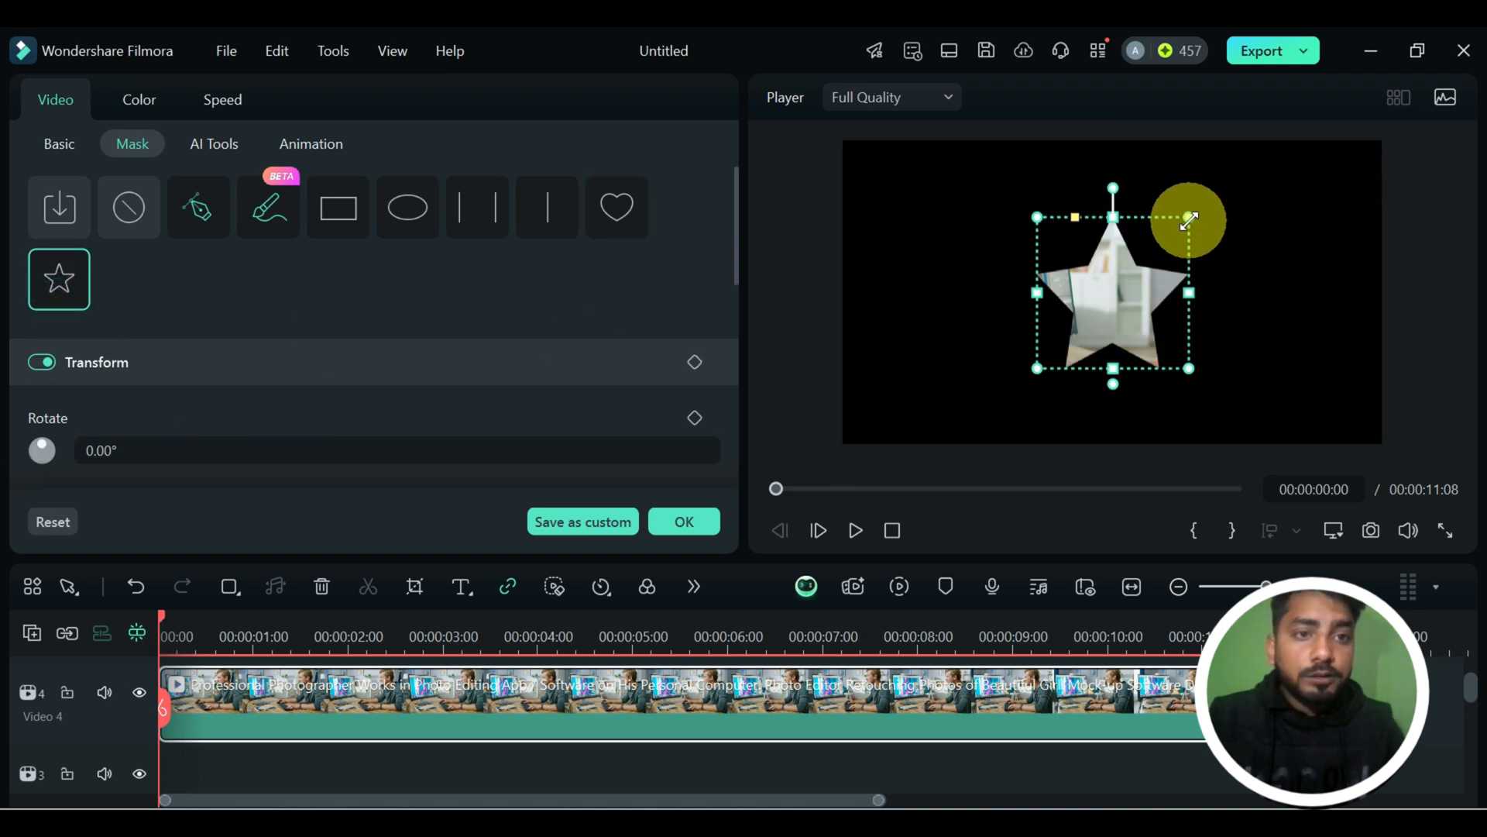
left_click_drag(1188, 220, 1245, 161)
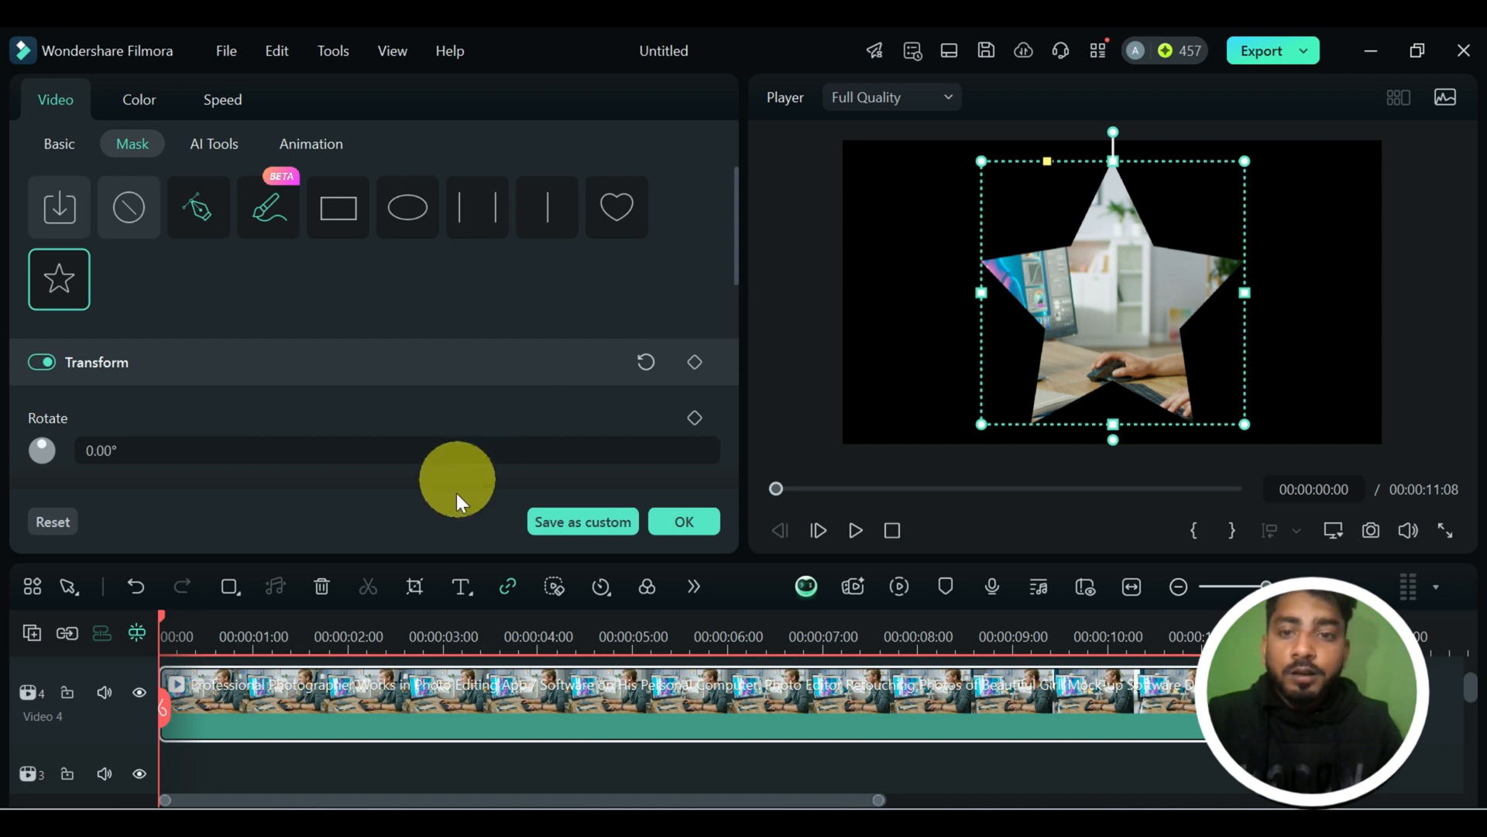
scroll(337, 398, "down", 3)
scroll(366, 407, "up", 3)
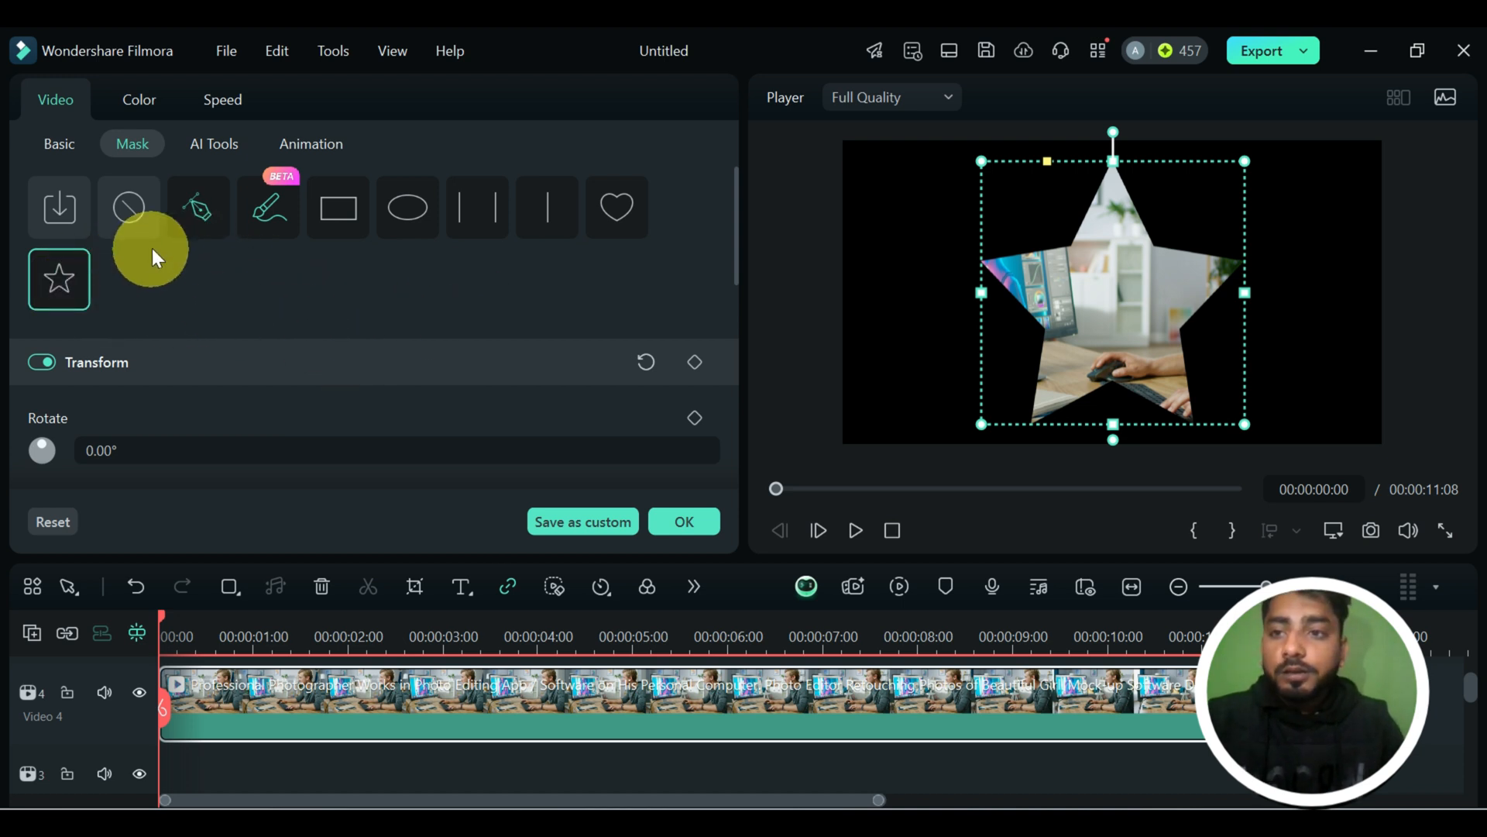
left_click(132, 223)
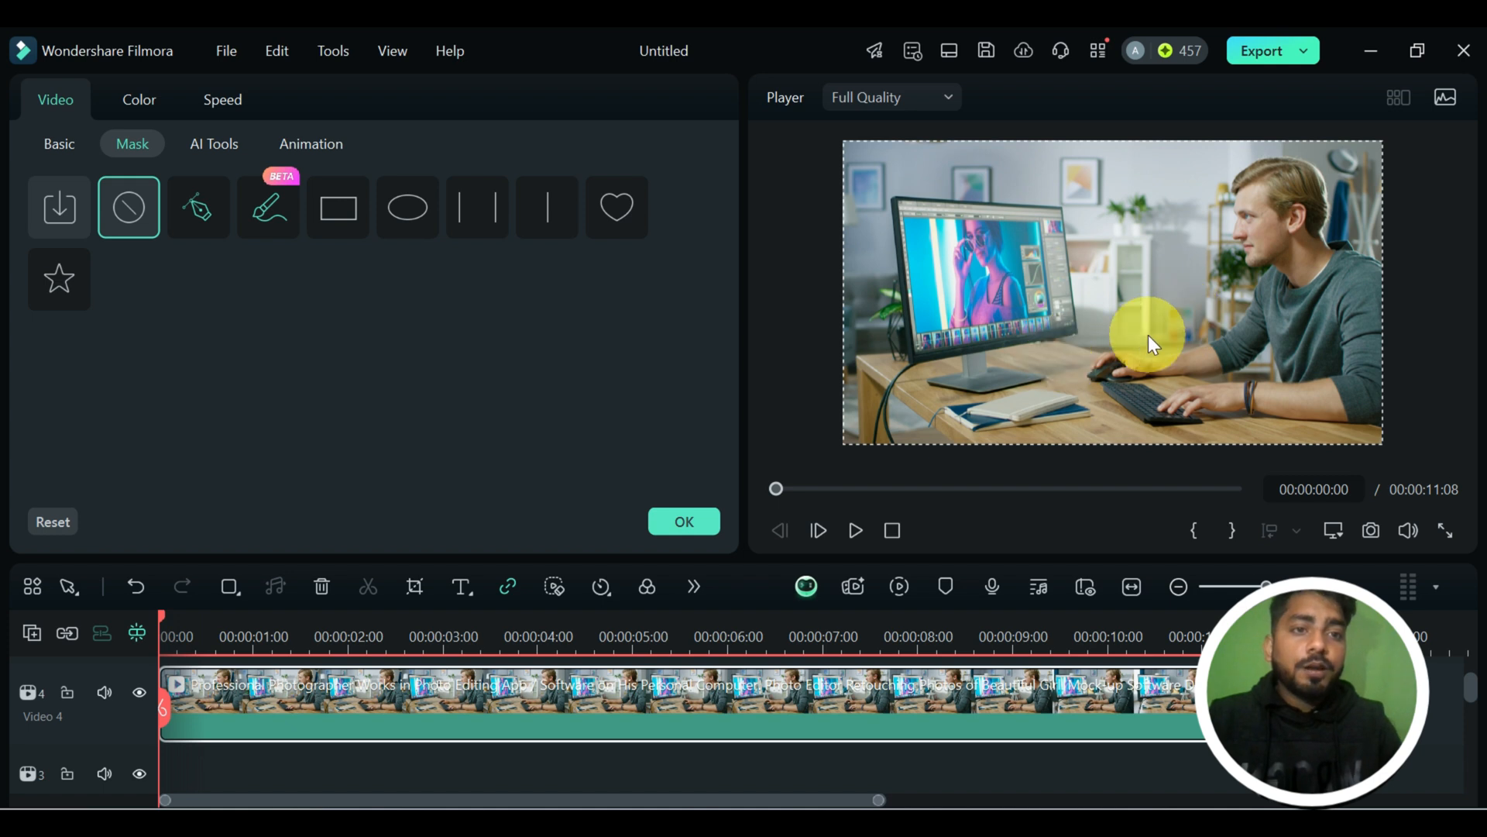
Draw a closed four-point pen mask around the computer monitor's screen in the preview.
left_click(212, 226)
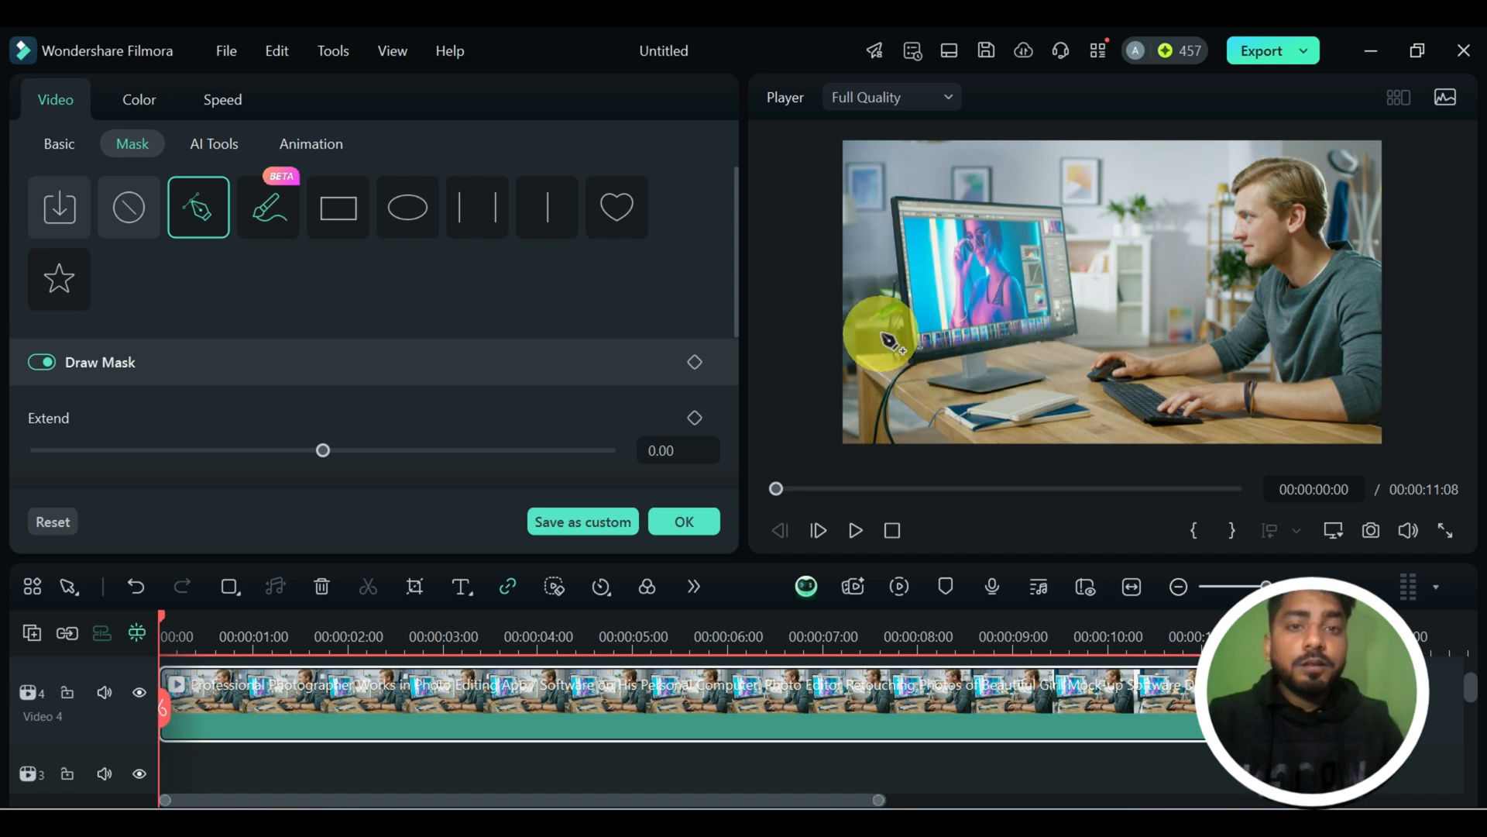
left_click(898, 203)
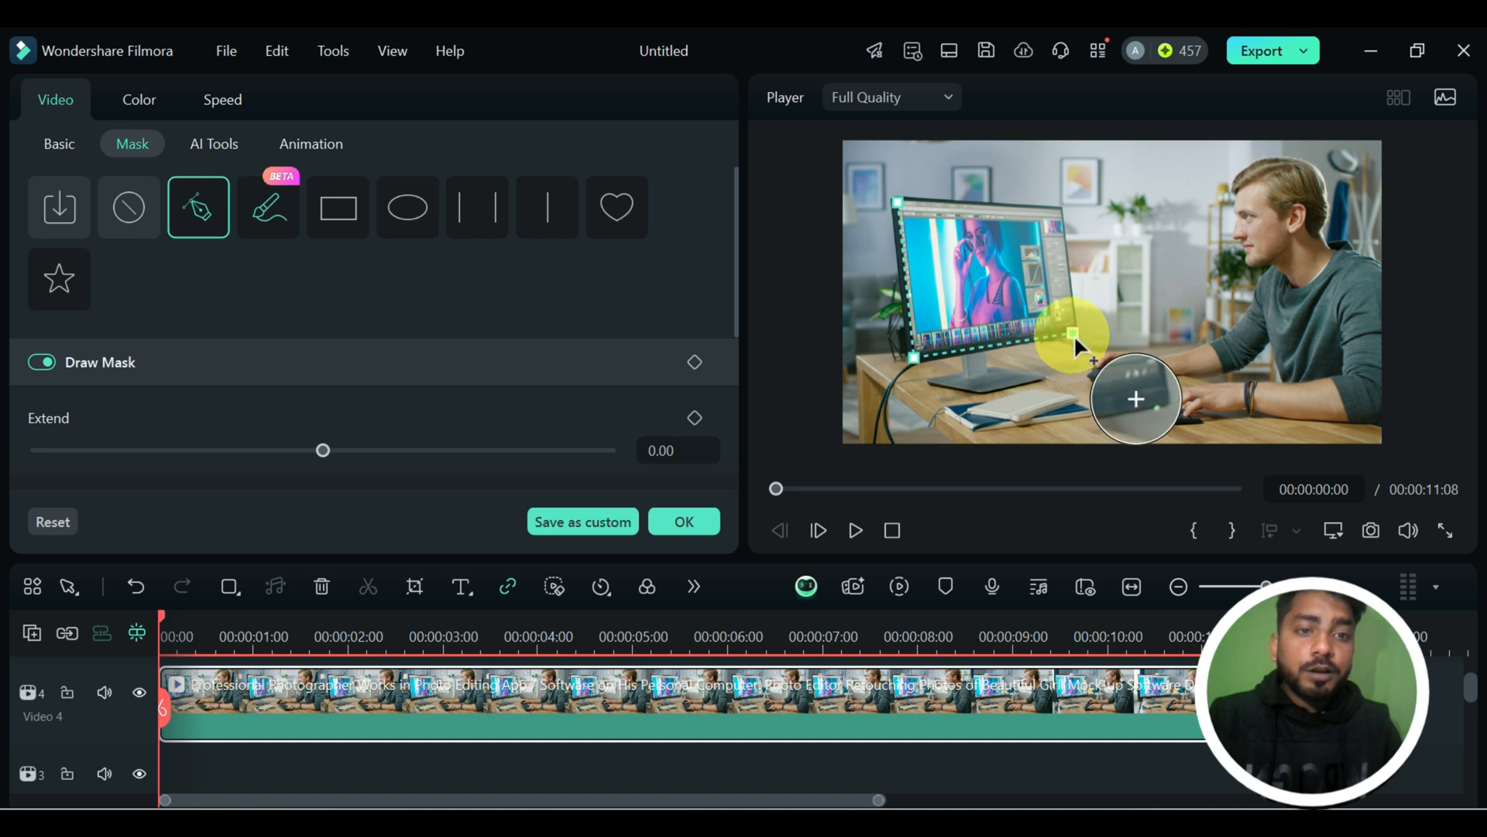
left_click(1090, 385)
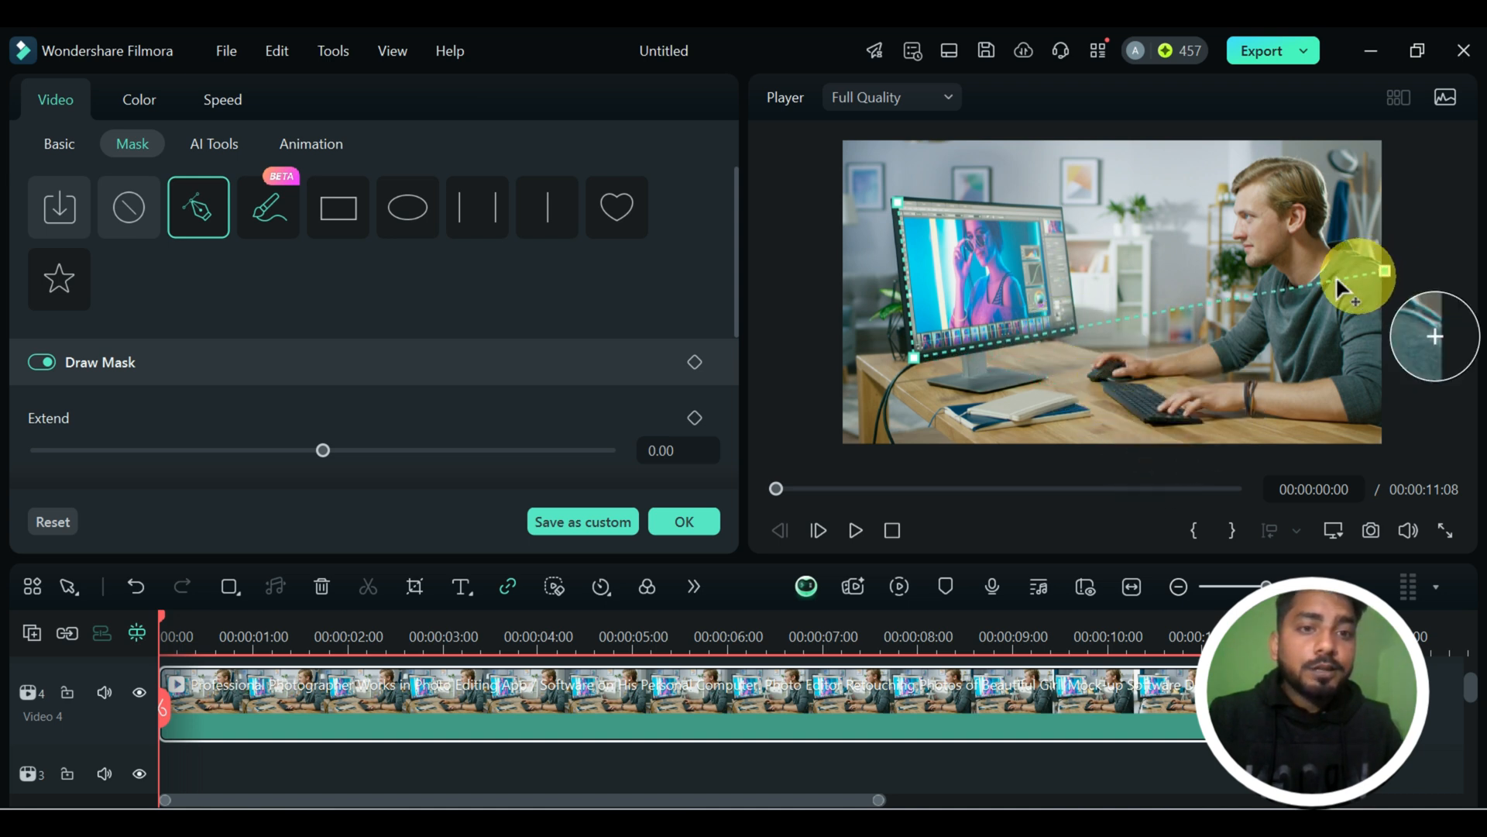
left_click(1082, 332)
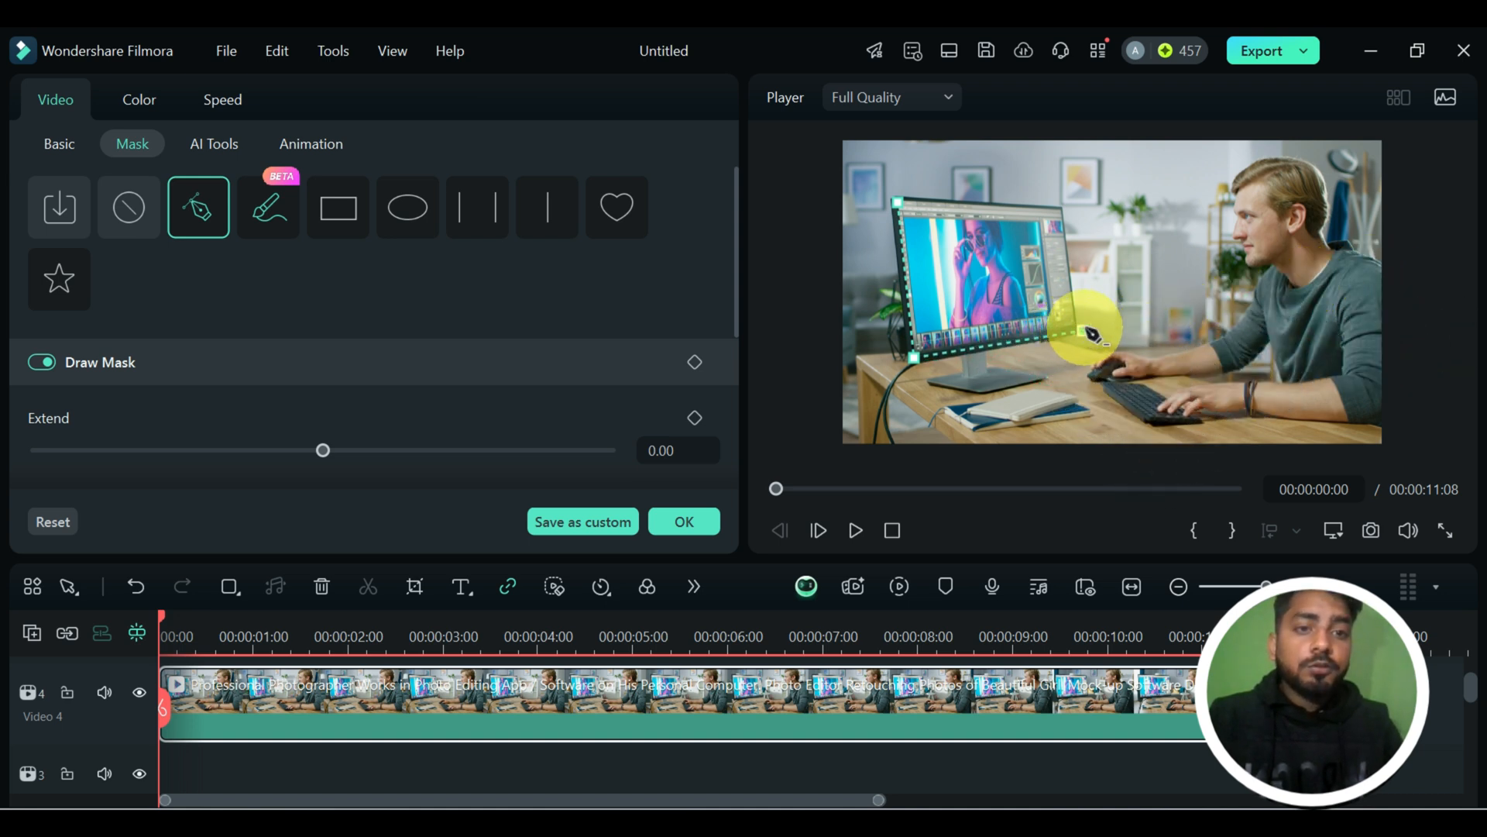
left_click(1061, 210)
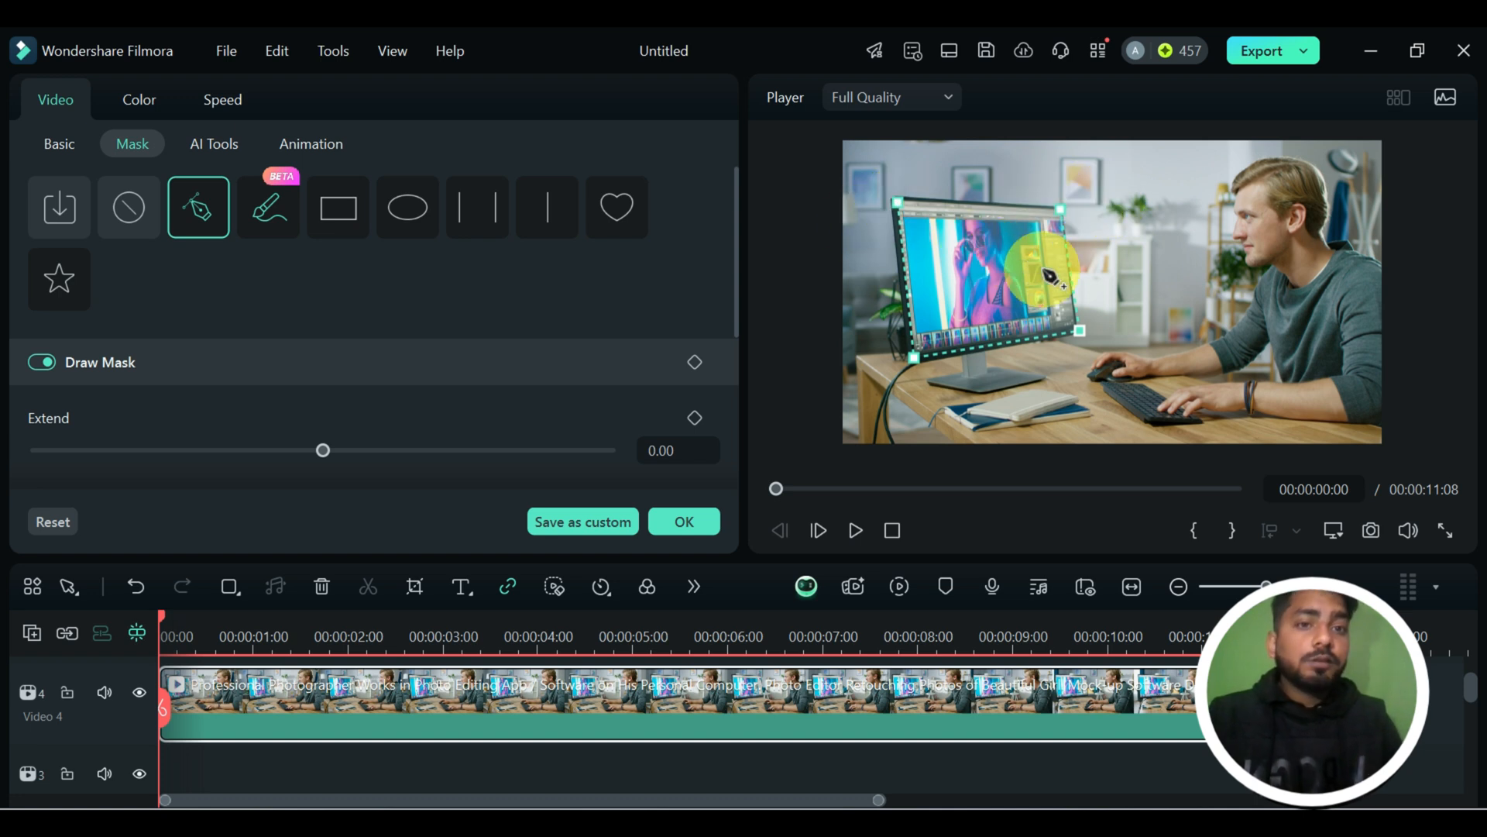
left_click(899, 204)
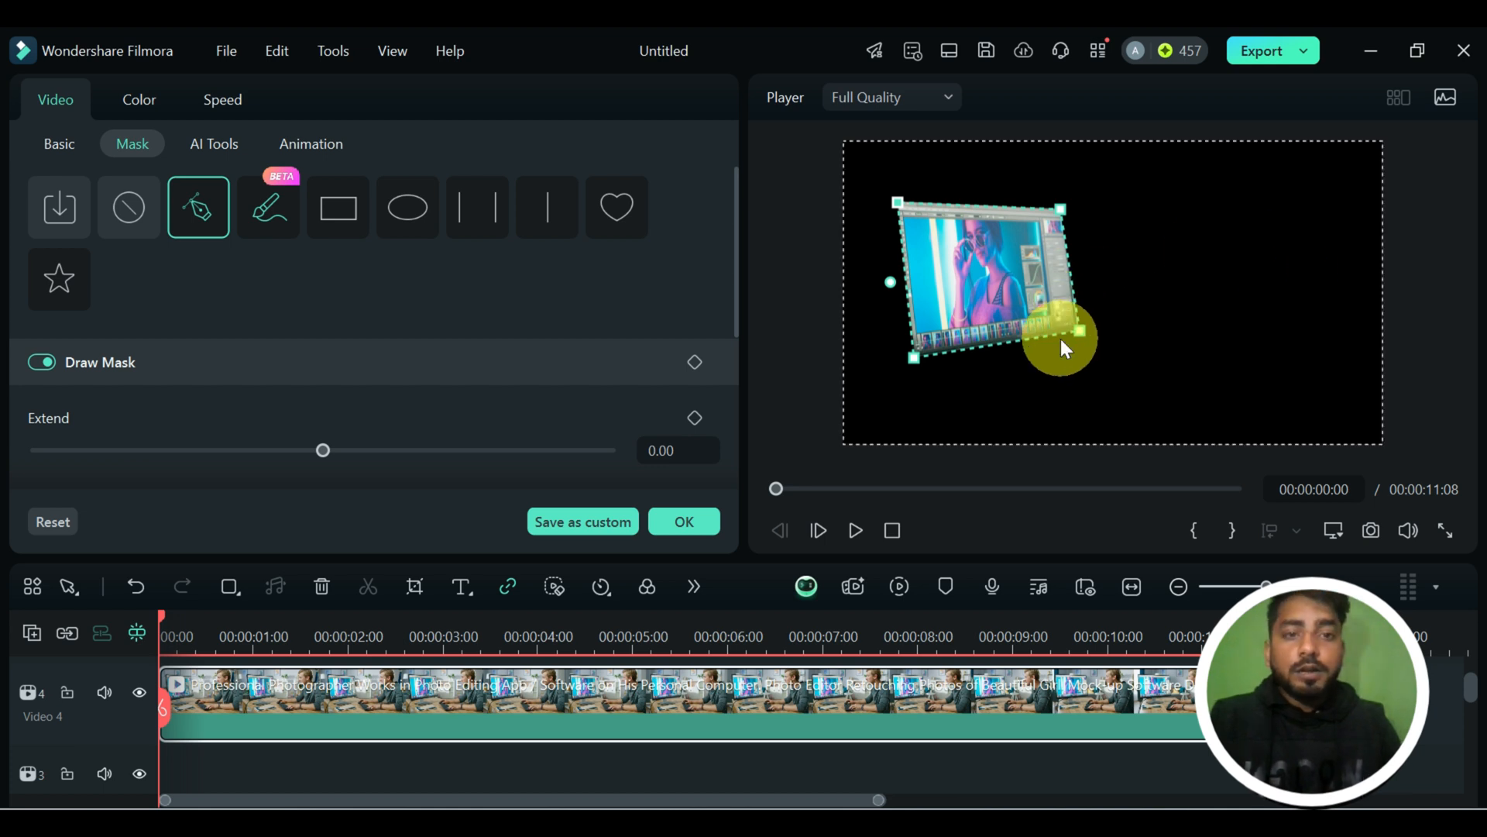
Try a different Extend value on the drawn monitor mask and reset it to 0.
scroll(517, 375, "down", 3)
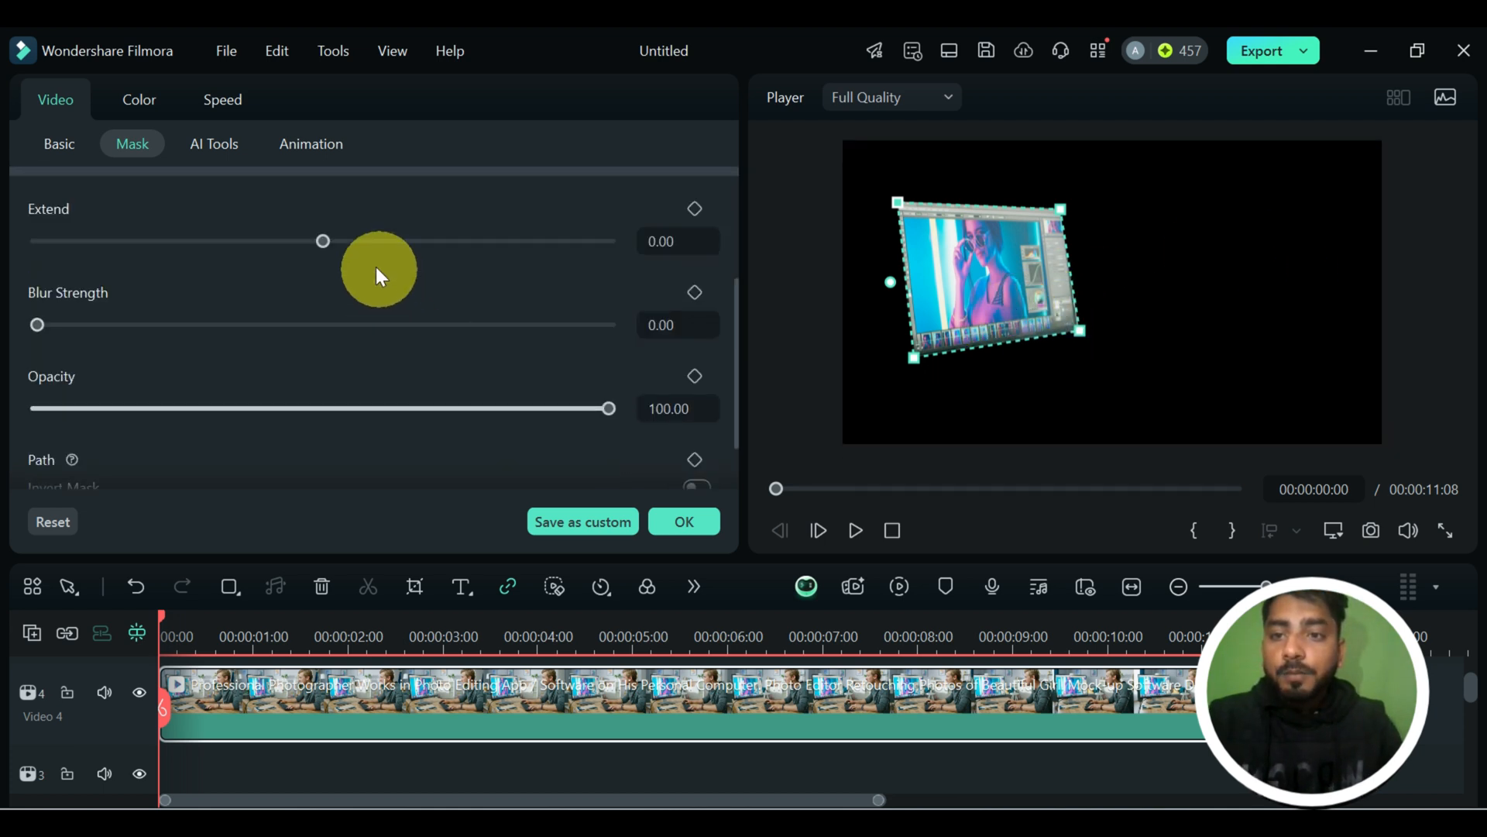
mouse_move(325, 240)
left_mouse_down()
mouse_move(425, 253)
mouse_move(245, 247)
mouse_move(313, 248)
left_mouse_up()
left_click(646, 211)
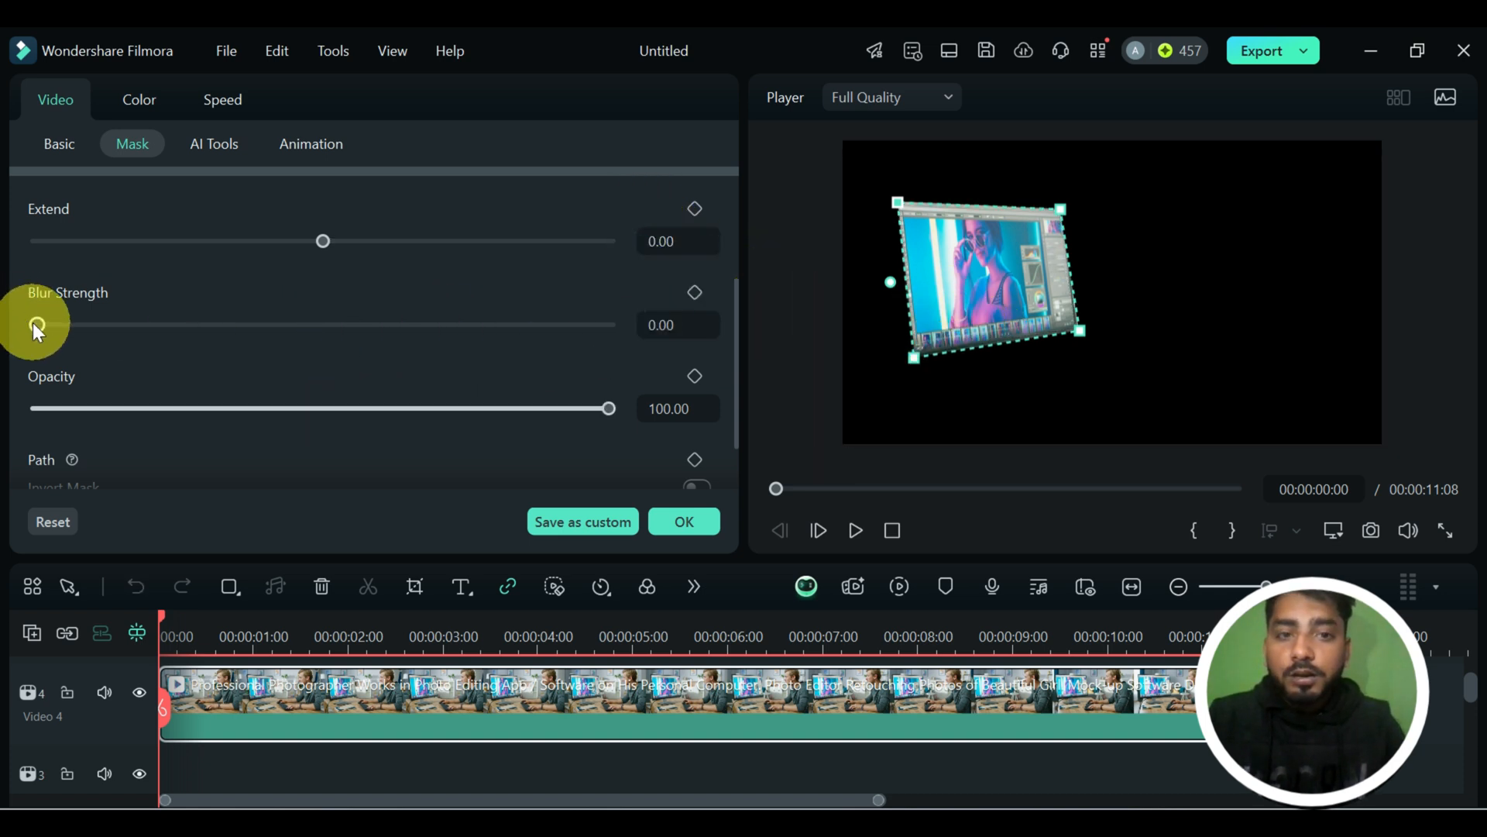
Try a Blur Strength of 3.46 on the drawn monitor mask at full opacity, and toggle Invert Mask on and off.
mouse_move(36, 325)
left_mouse_down()
mouse_move(569, 321)
mouse_move(58, 310)
left_mouse_up()
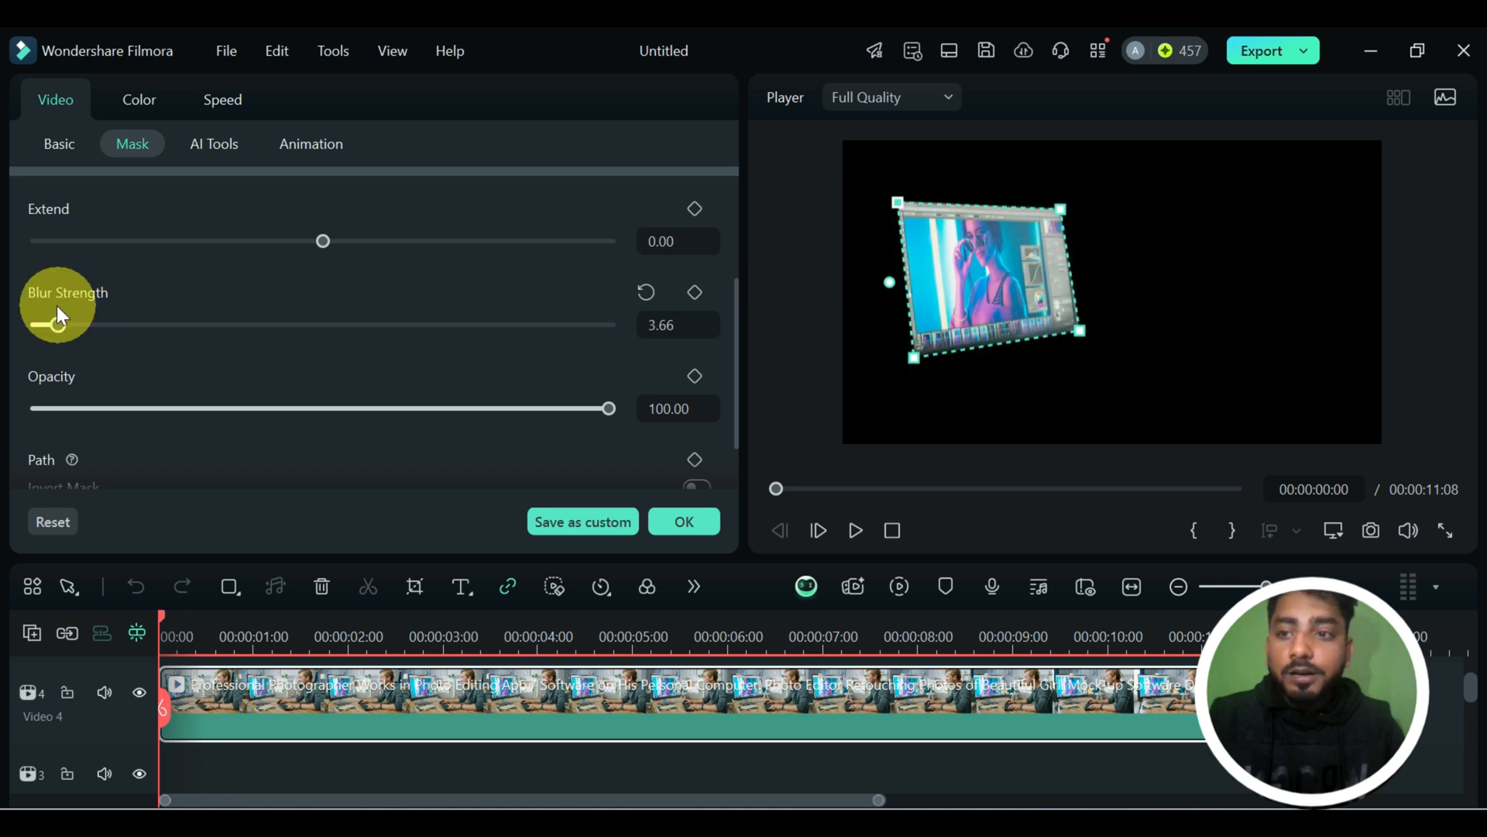
mouse_move(608, 409)
left_mouse_down()
mouse_move(267, 409)
mouse_move(629, 405)
left_mouse_up()
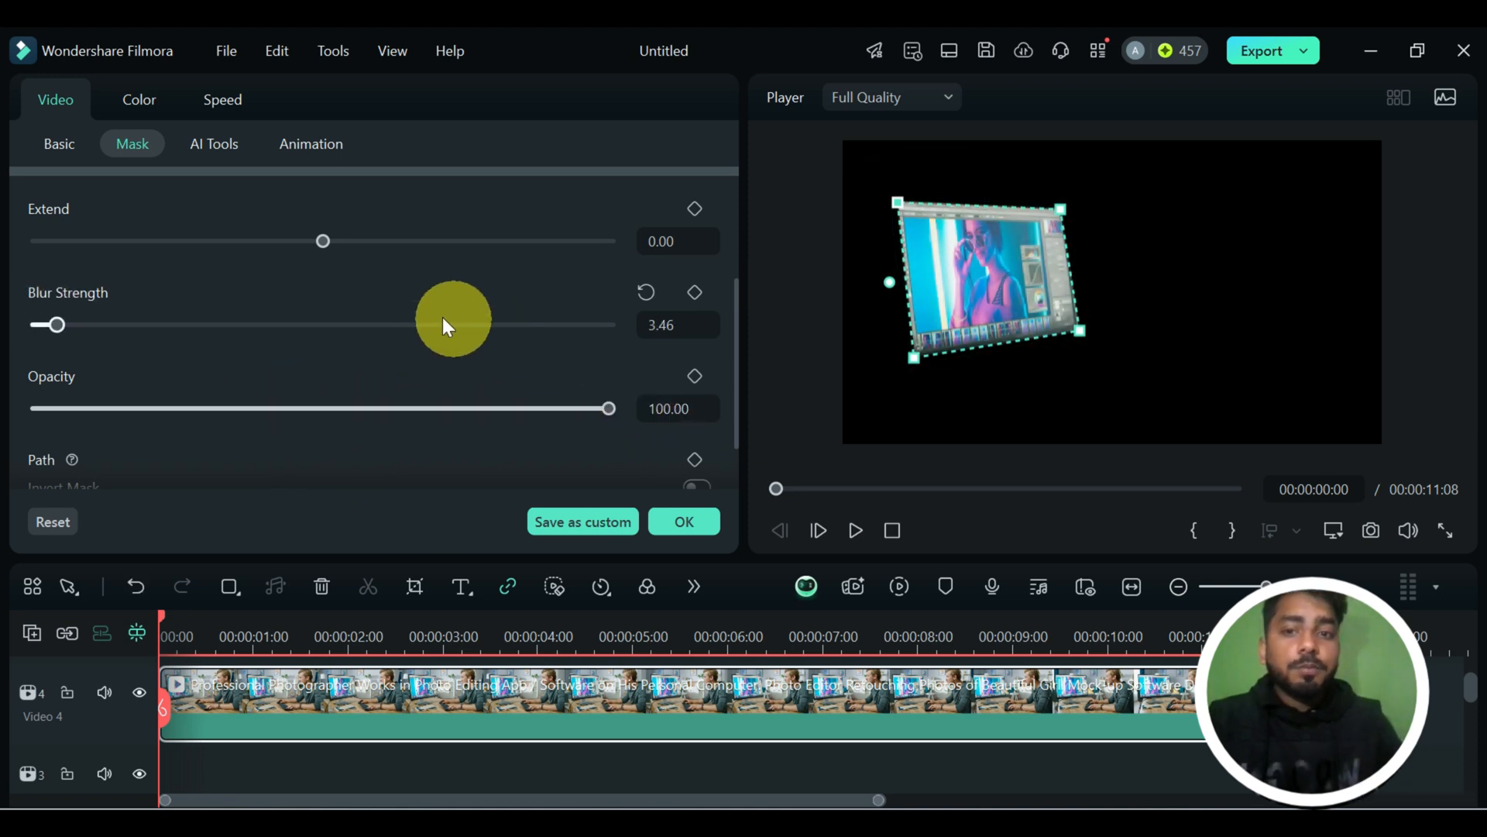
scroll(443, 317, "down", 1)
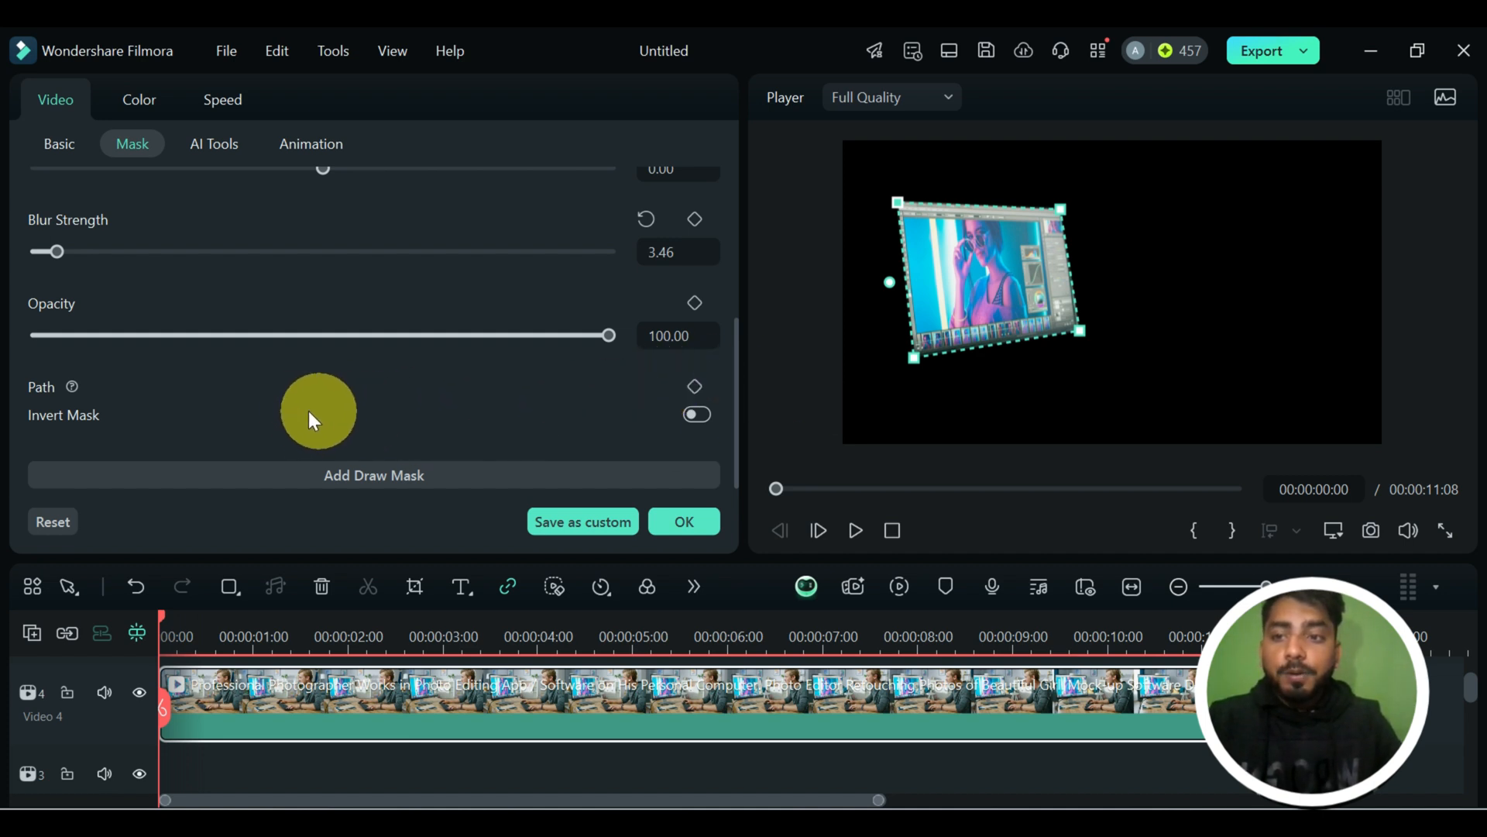
left_click(699, 415)
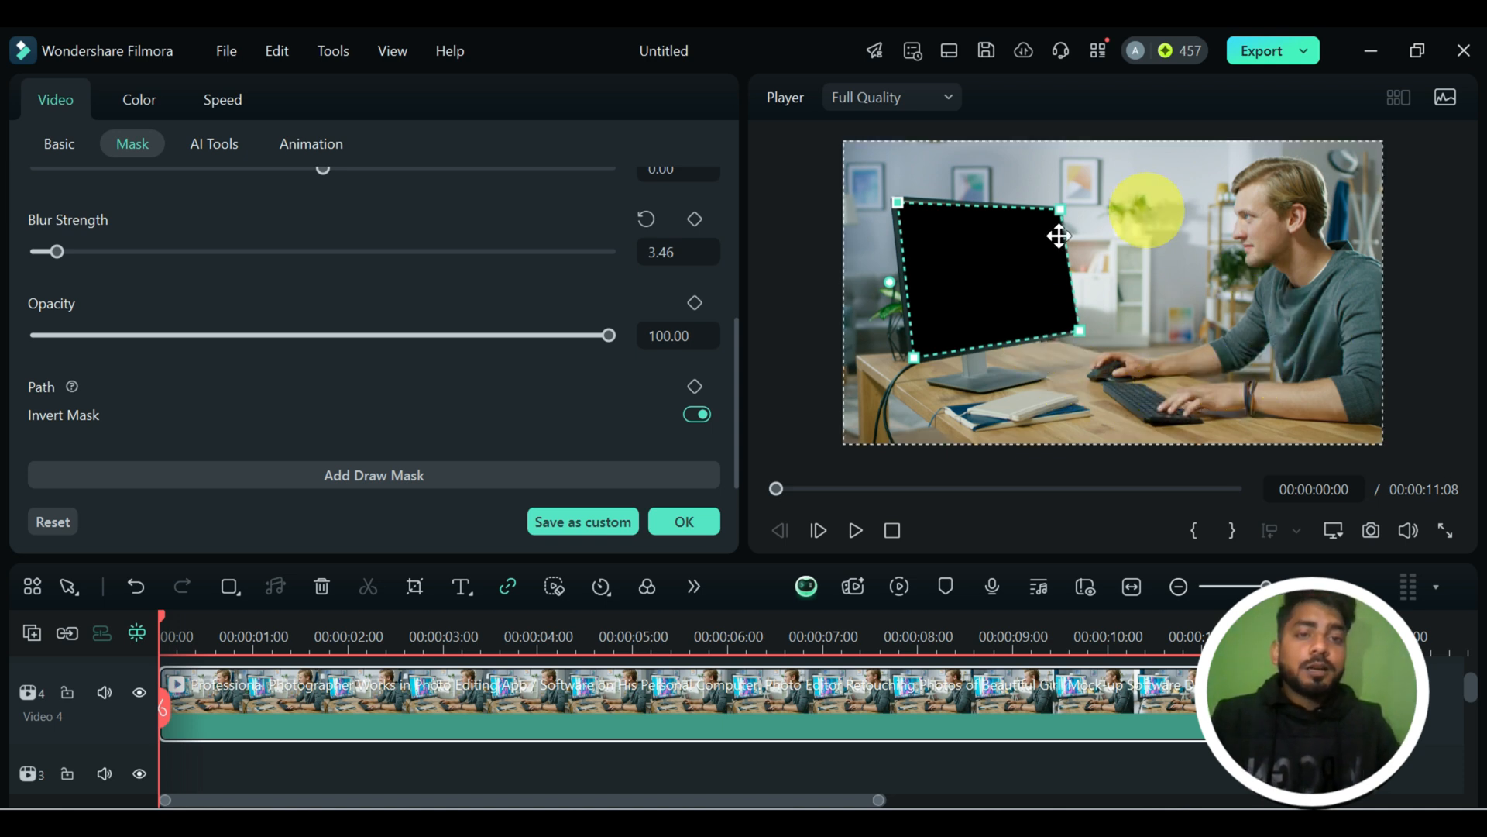
left_click(697, 413)
Remove the drawn mask from the clip and choose the AI mask type in its place.
scroll(504, 415, "up", 5)
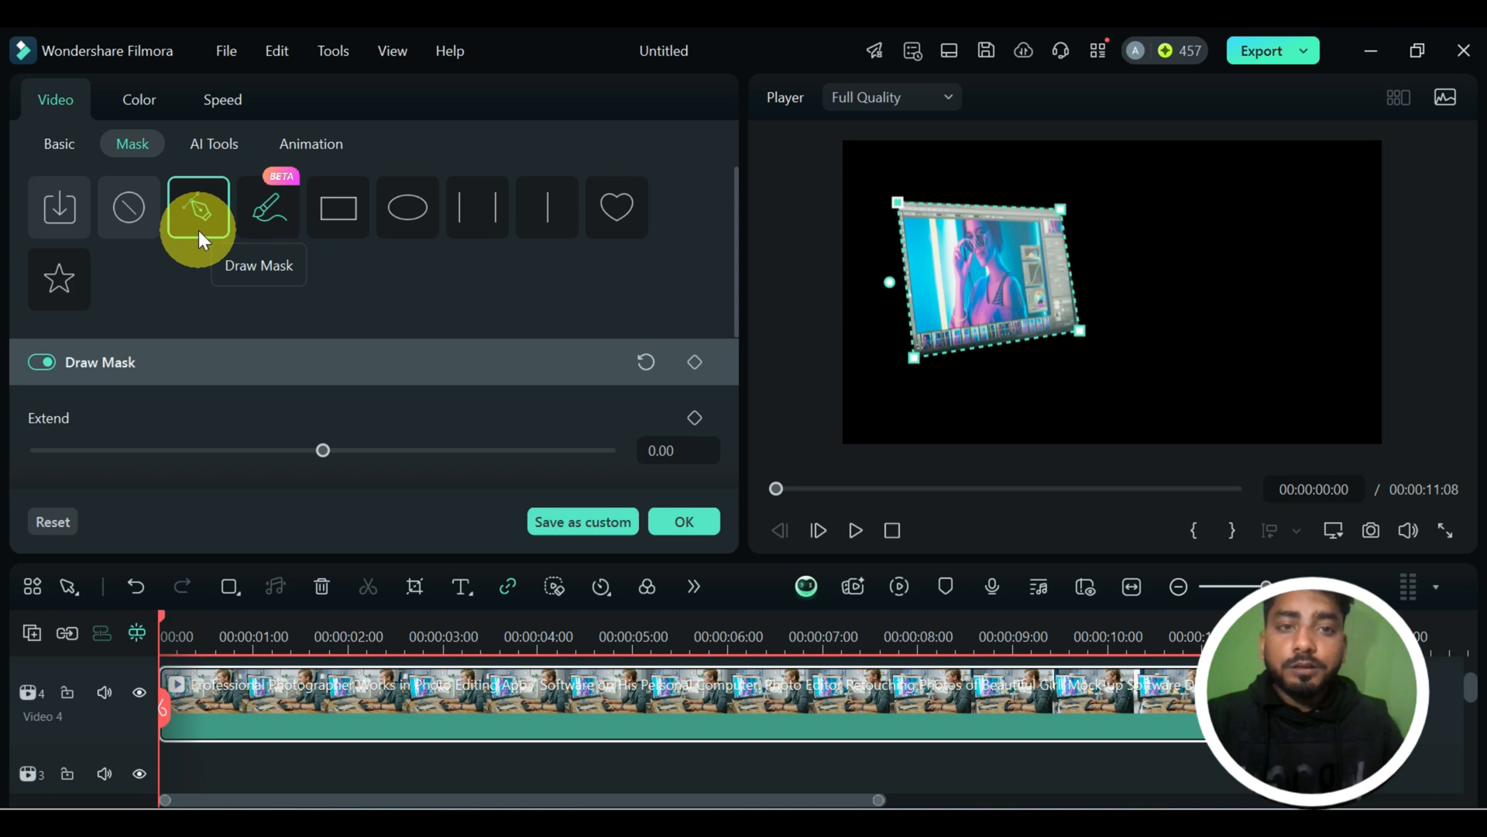
left_click(126, 212)
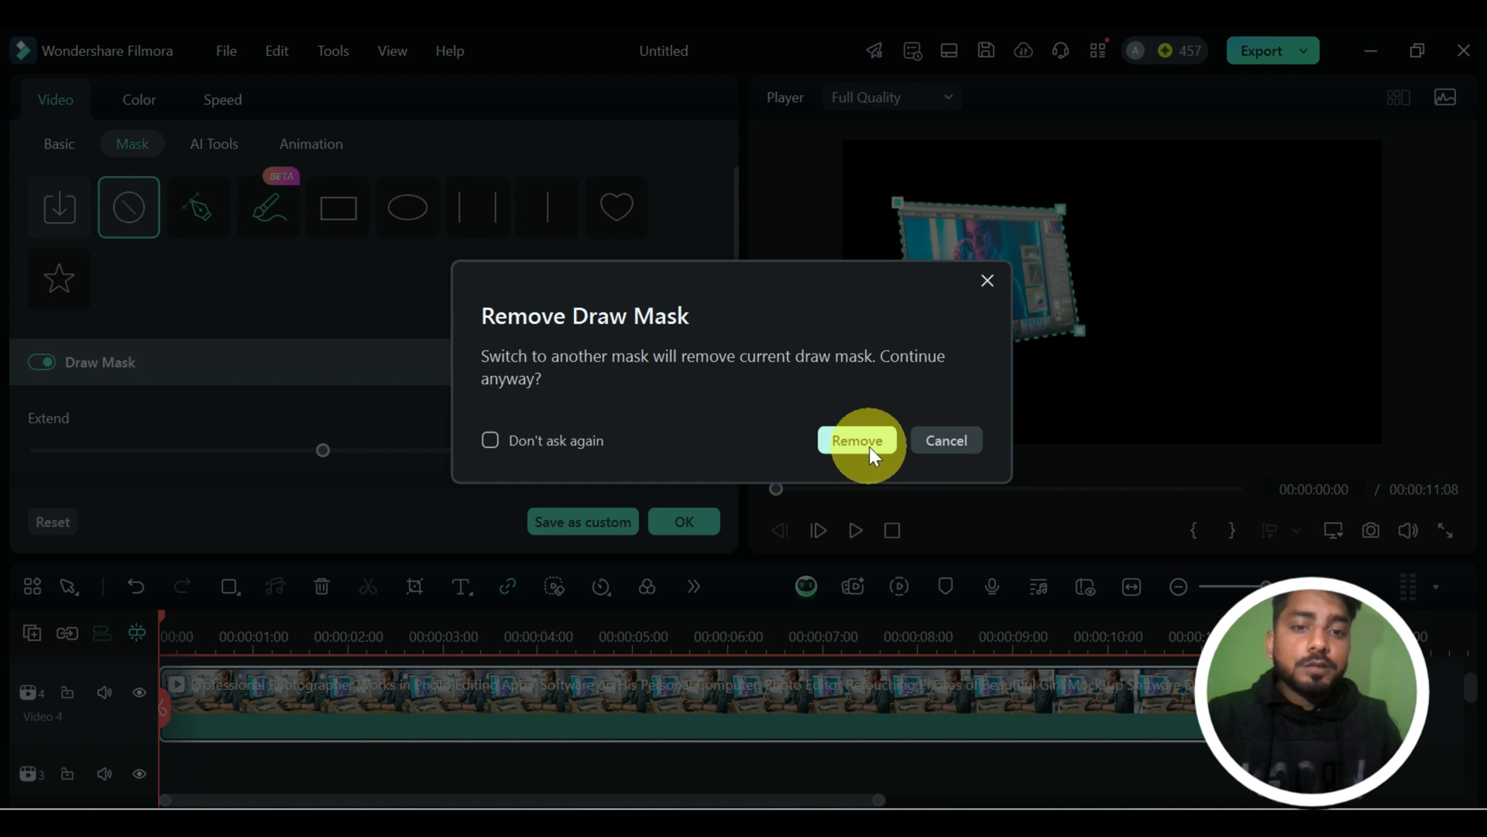
left_click(861, 440)
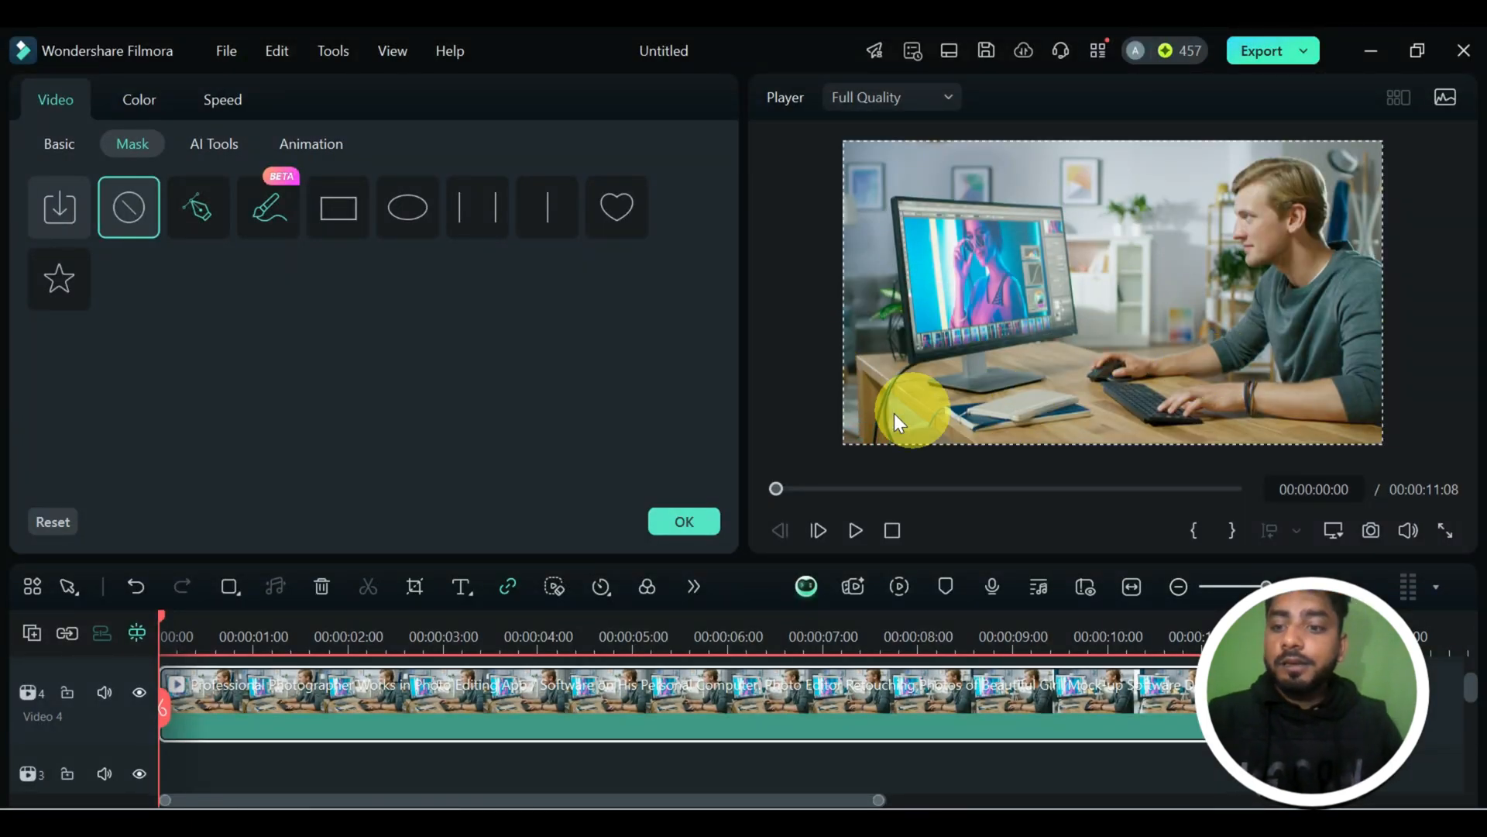
left_click(264, 226)
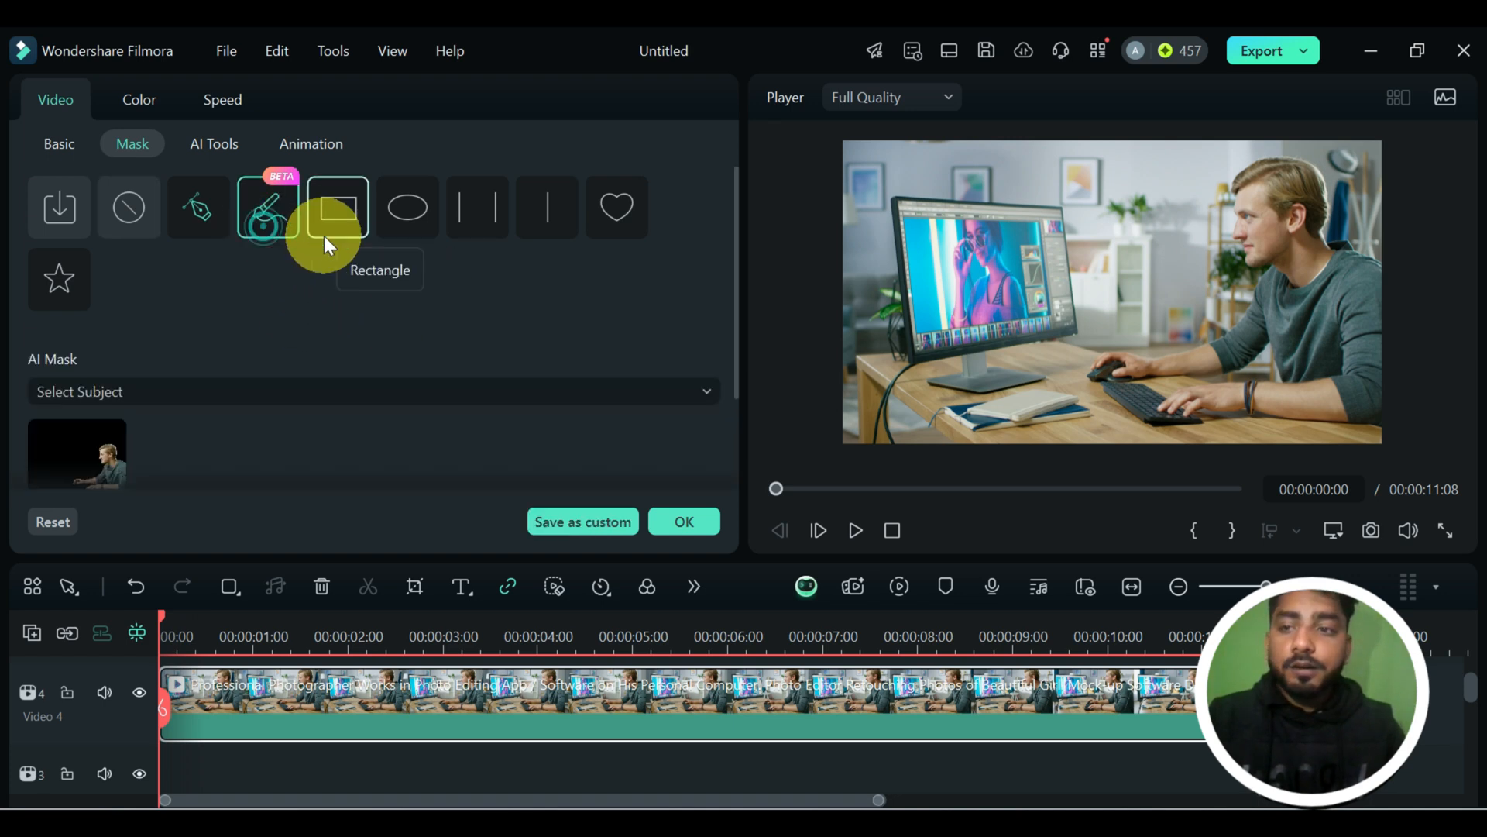
Try a Smart Brush AI mask of brush size 5 on the man, check it full screen, and delete it.
left_click(382, 397)
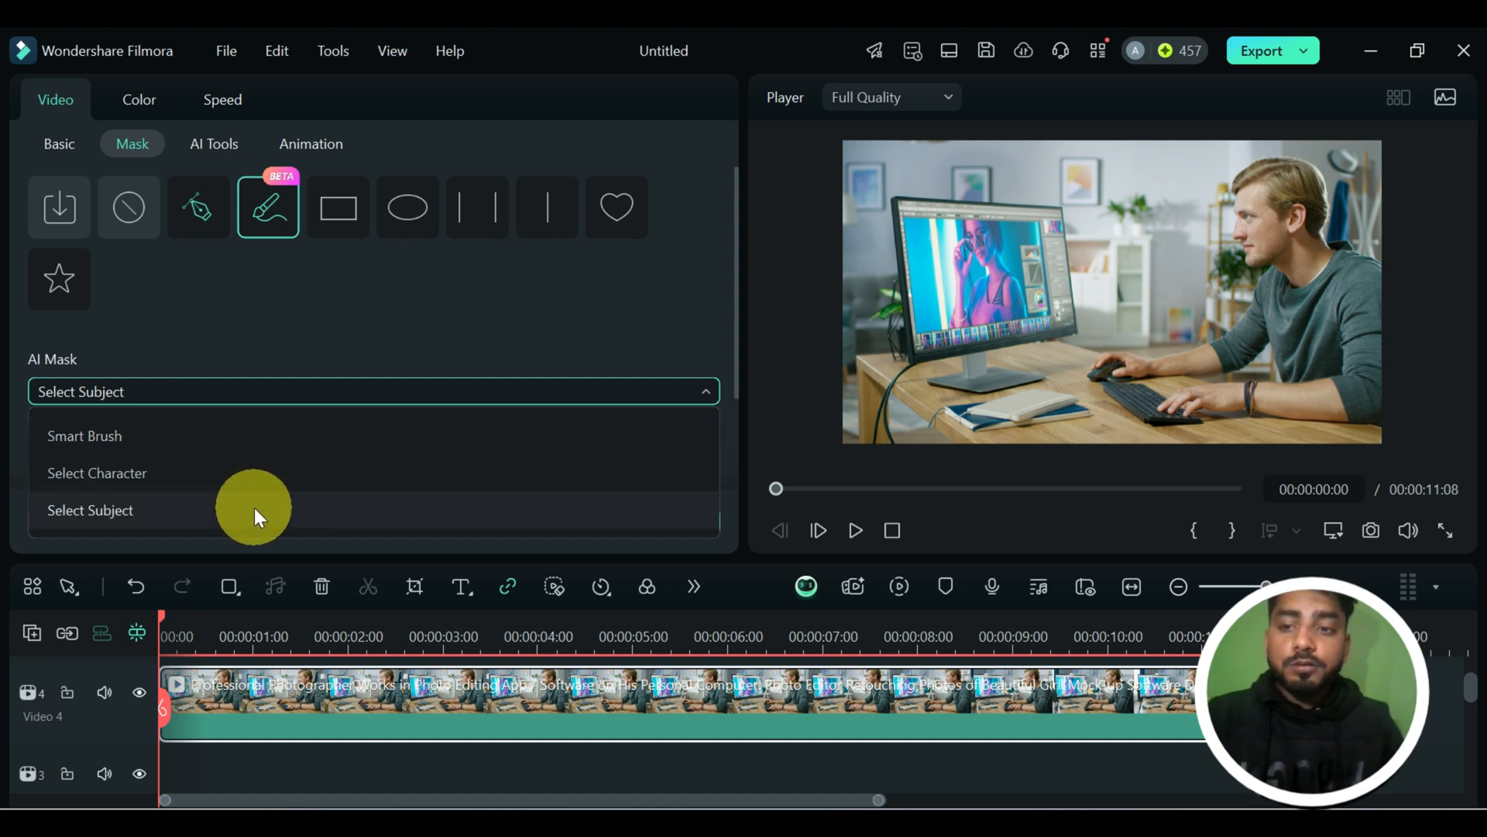
left_click(267, 449)
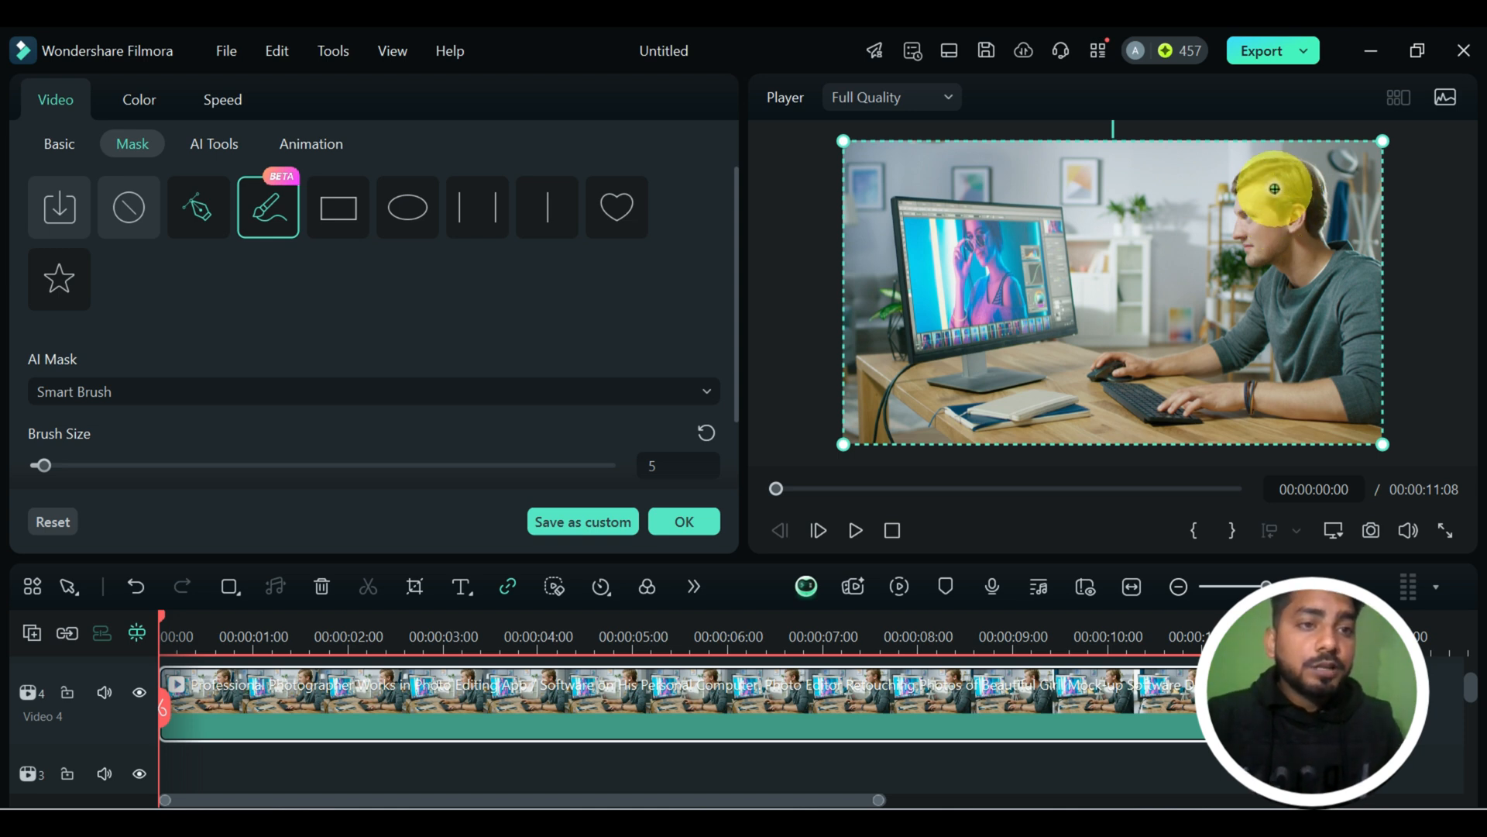
mouse_move(1277, 190)
left_mouse_down()
mouse_move(1348, 291)
mouse_move(1370, 365)
mouse_move(1364, 386)
mouse_move(1267, 404)
mouse_move(1342, 400)
mouse_move(1371, 380)
mouse_move(1317, 358)
mouse_move(1293, 320)
mouse_move(1208, 358)
left_mouse_up()
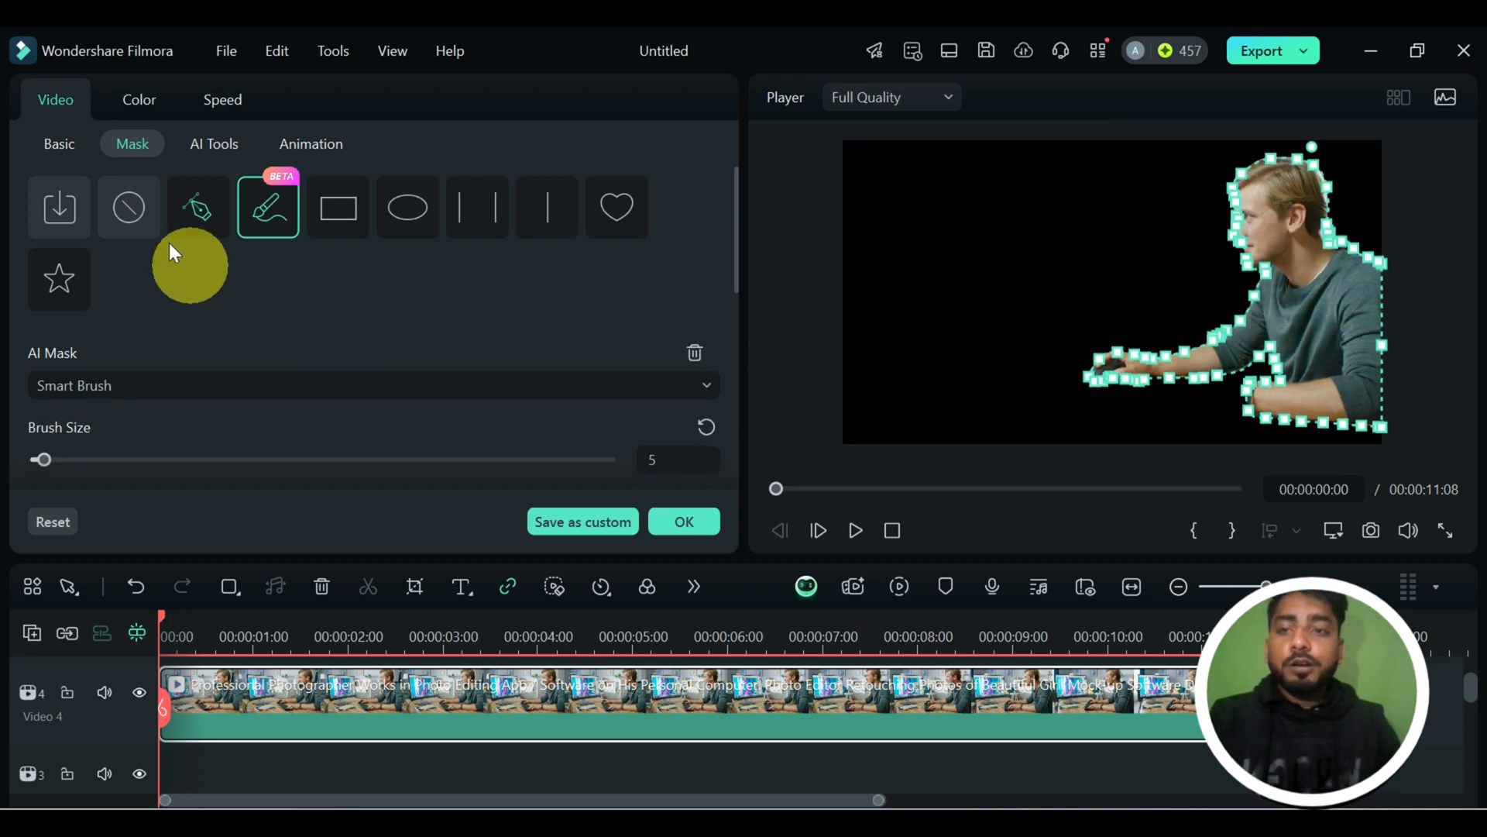
left_click(1448, 530)
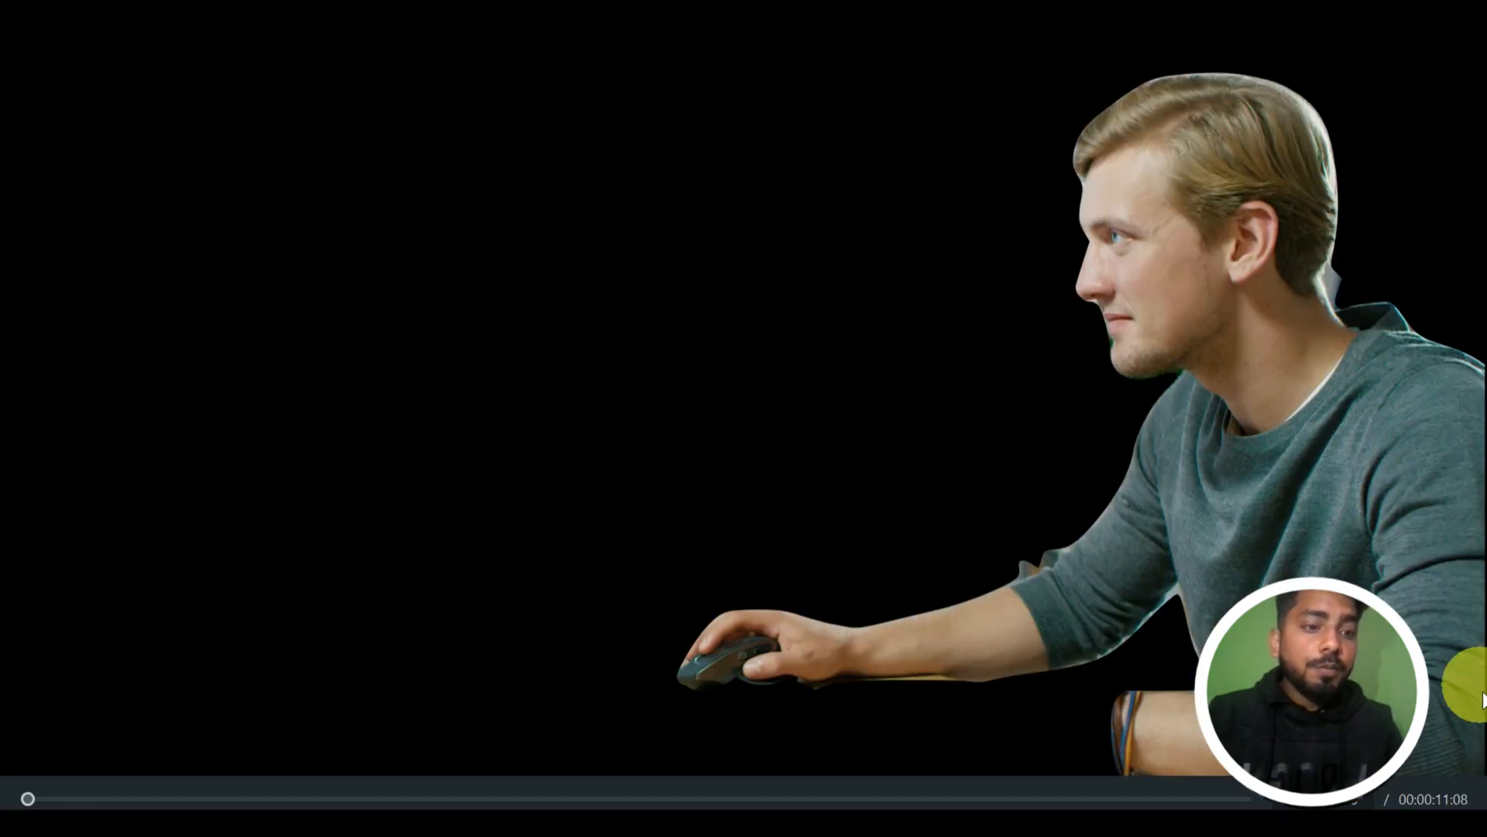
key("Escape")
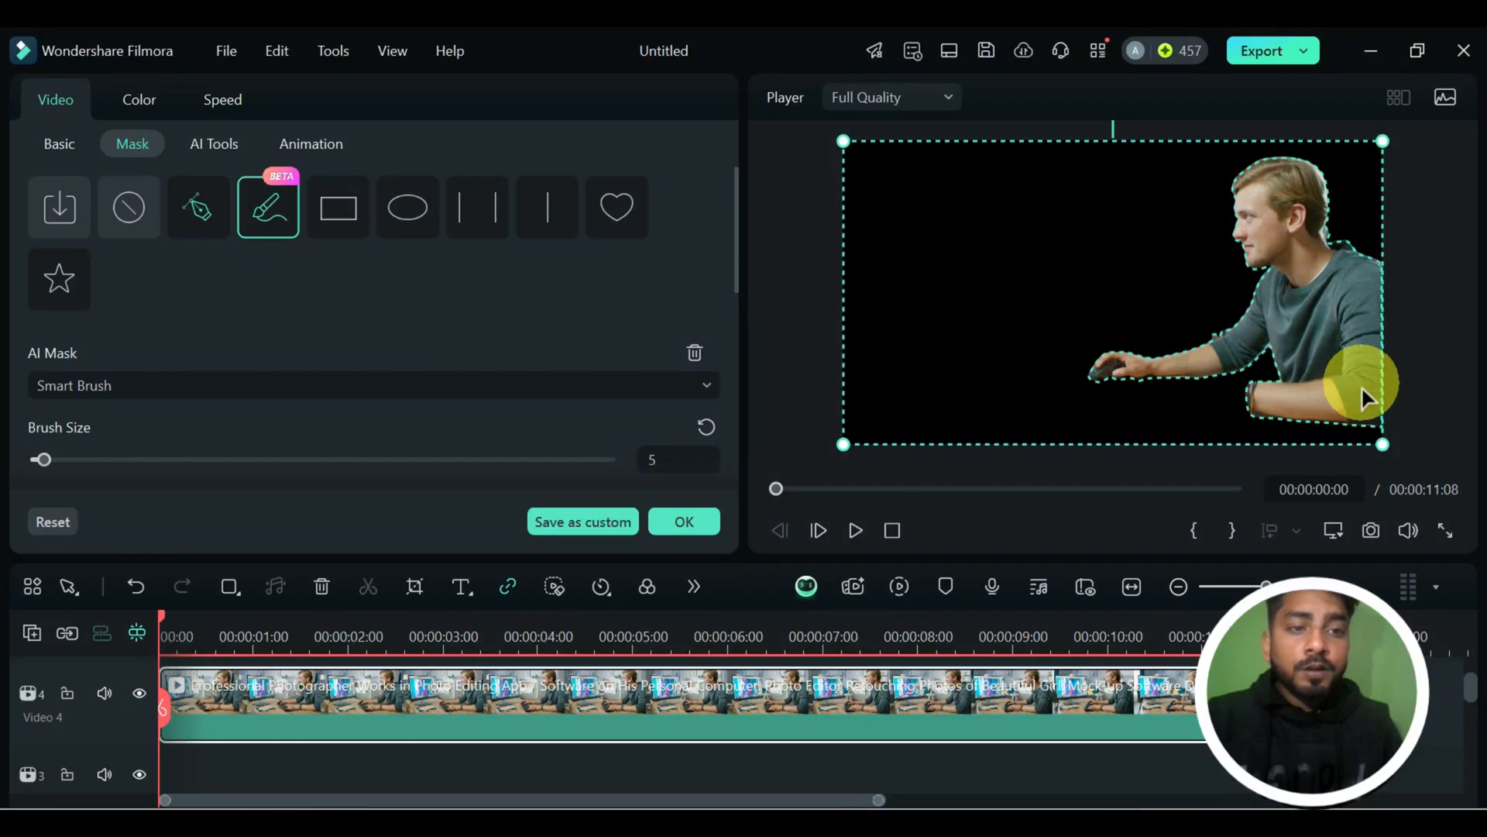
left_click(694, 355)
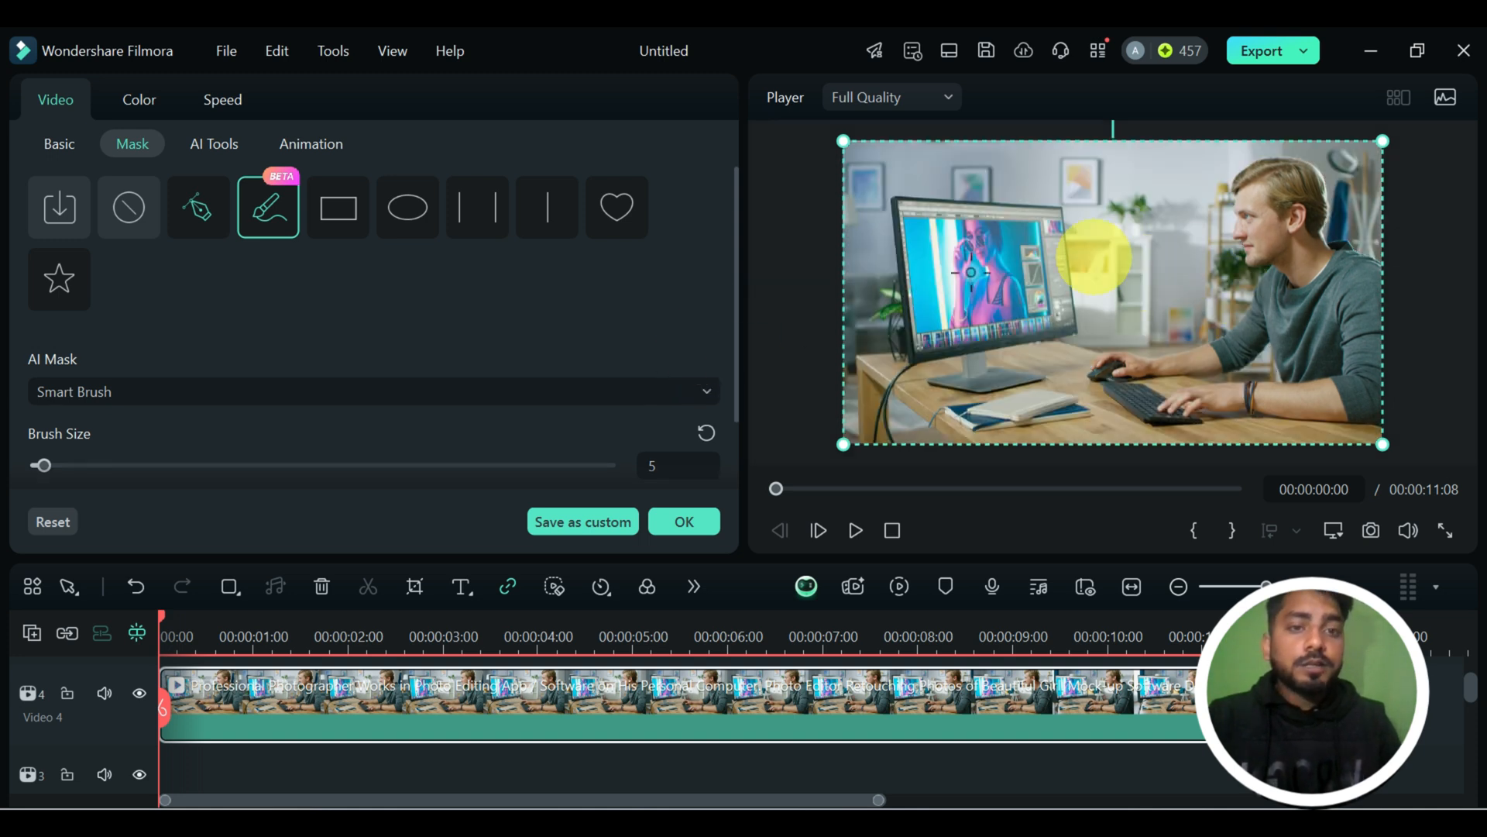
Try a Smart Brush AI mask on the man with brush size 108, delete it, and lower the brush size again.
scroll(424, 343, "down", 1)
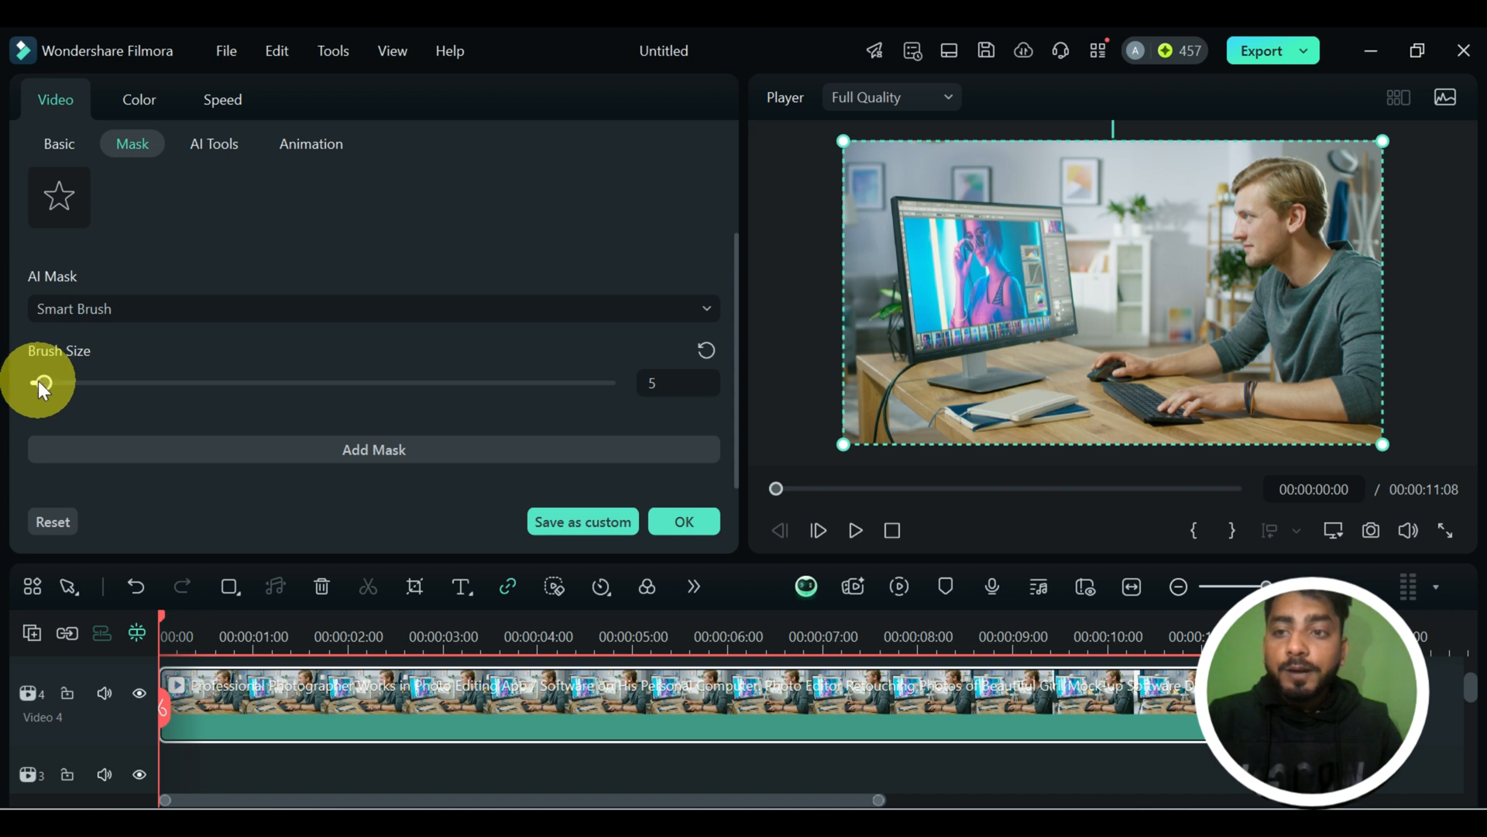
left_click_drag(39, 383, 241, 387)
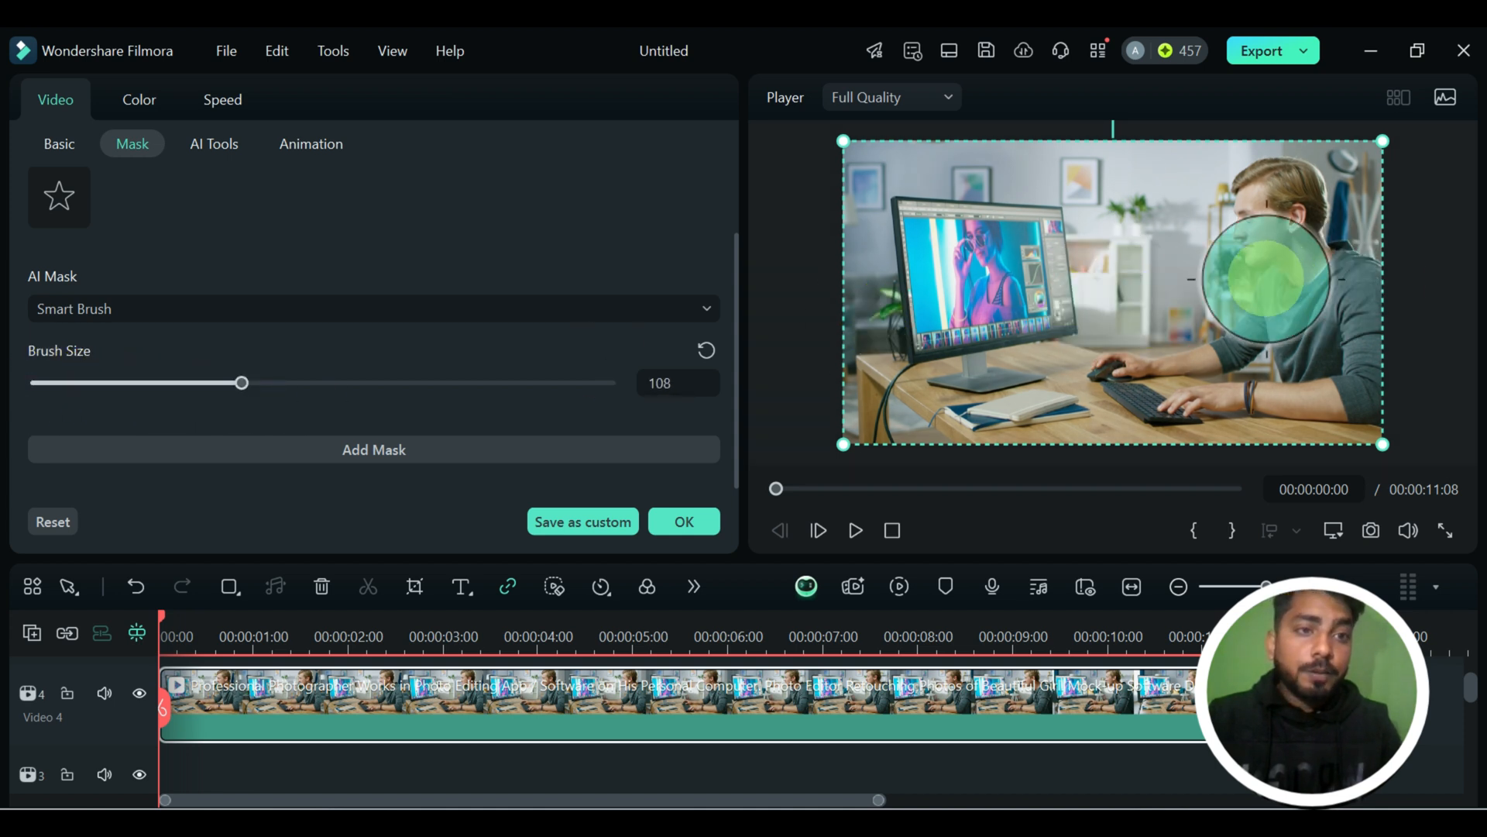
mouse_move(1266, 279)
left_mouse_down()
mouse_move(1283, 211)
mouse_move(1342, 352)
mouse_move(1259, 389)
mouse_move(1300, 375)
mouse_move(1285, 321)
mouse_move(1178, 341)
left_mouse_up()
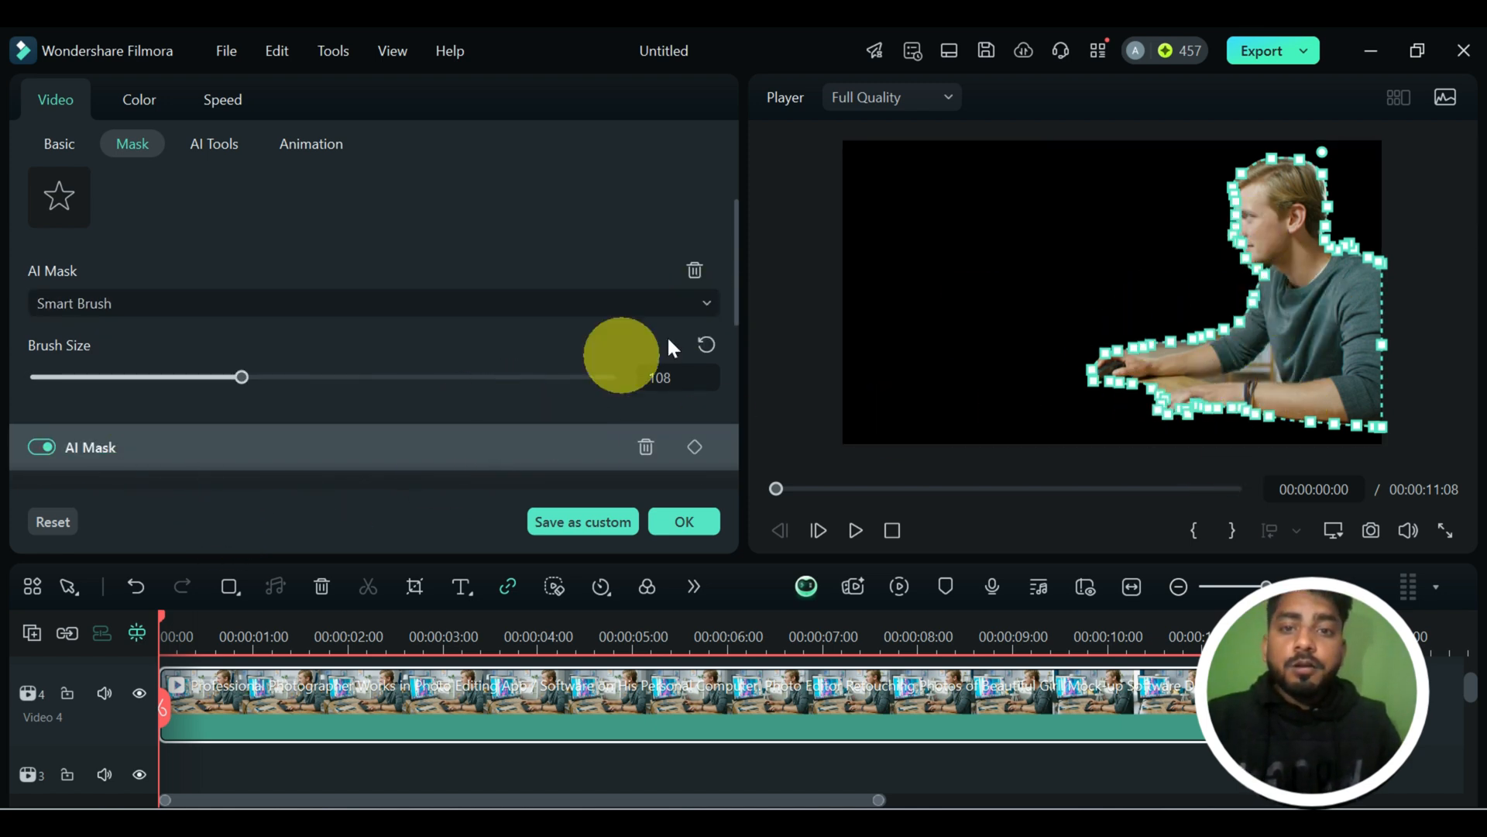
left_click(693, 271)
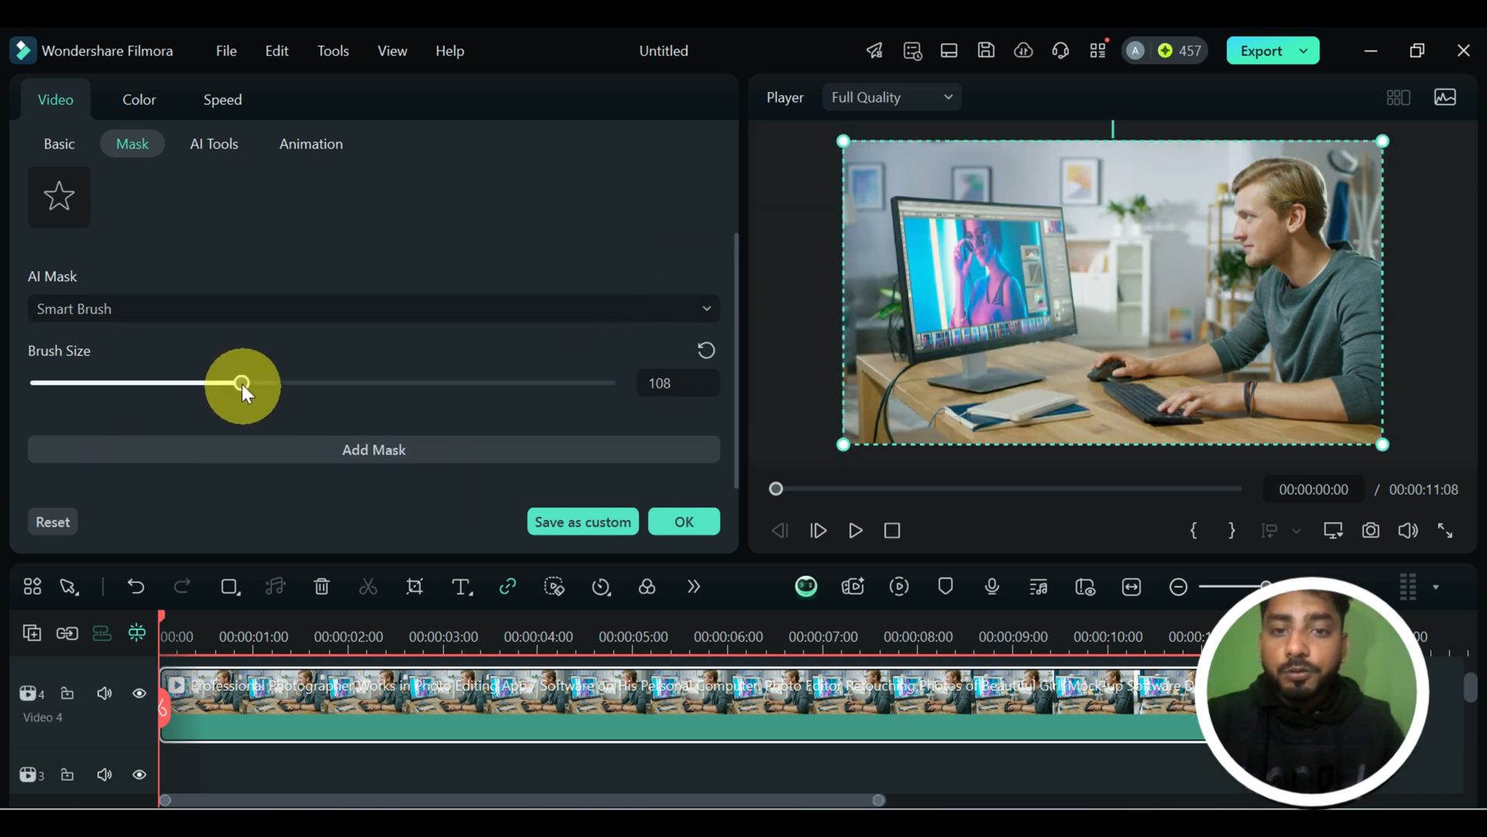
left_click_drag(237, 378, 35, 382)
Try a Select Character AI mask using the detected man, and delete it.
left_click(504, 313)
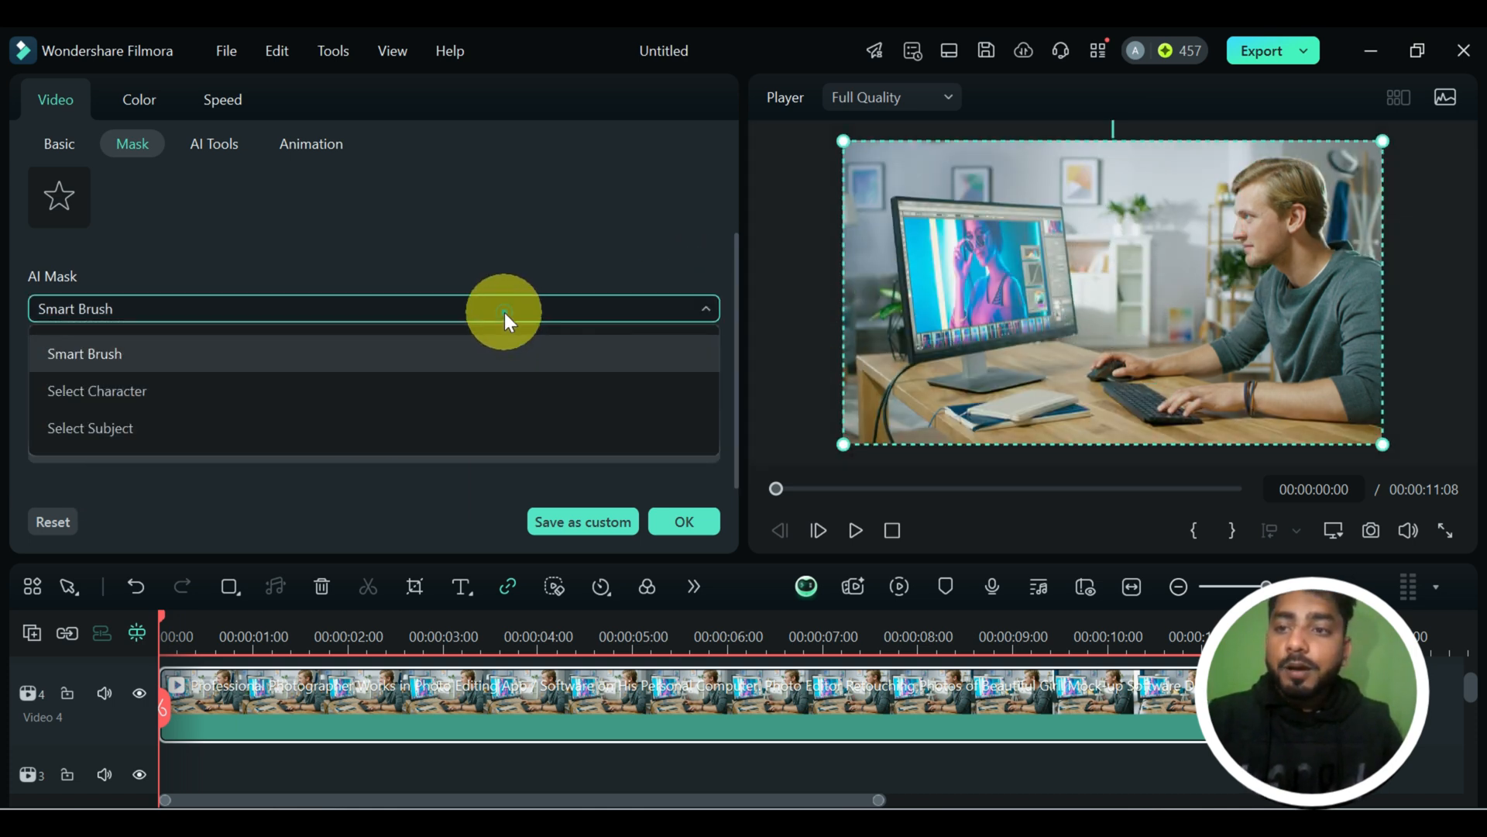
left_click(385, 398)
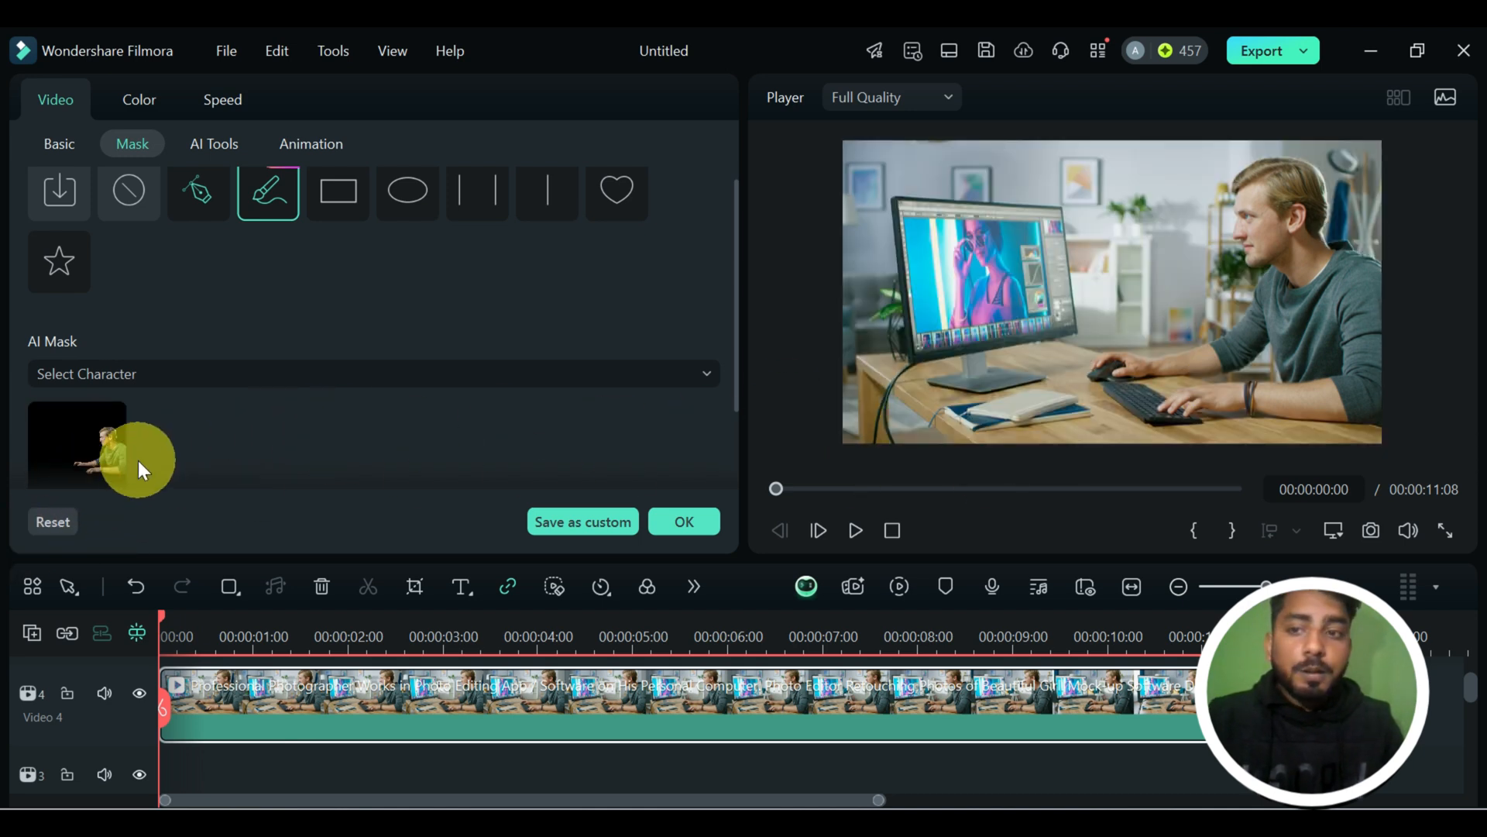
left_click(113, 443)
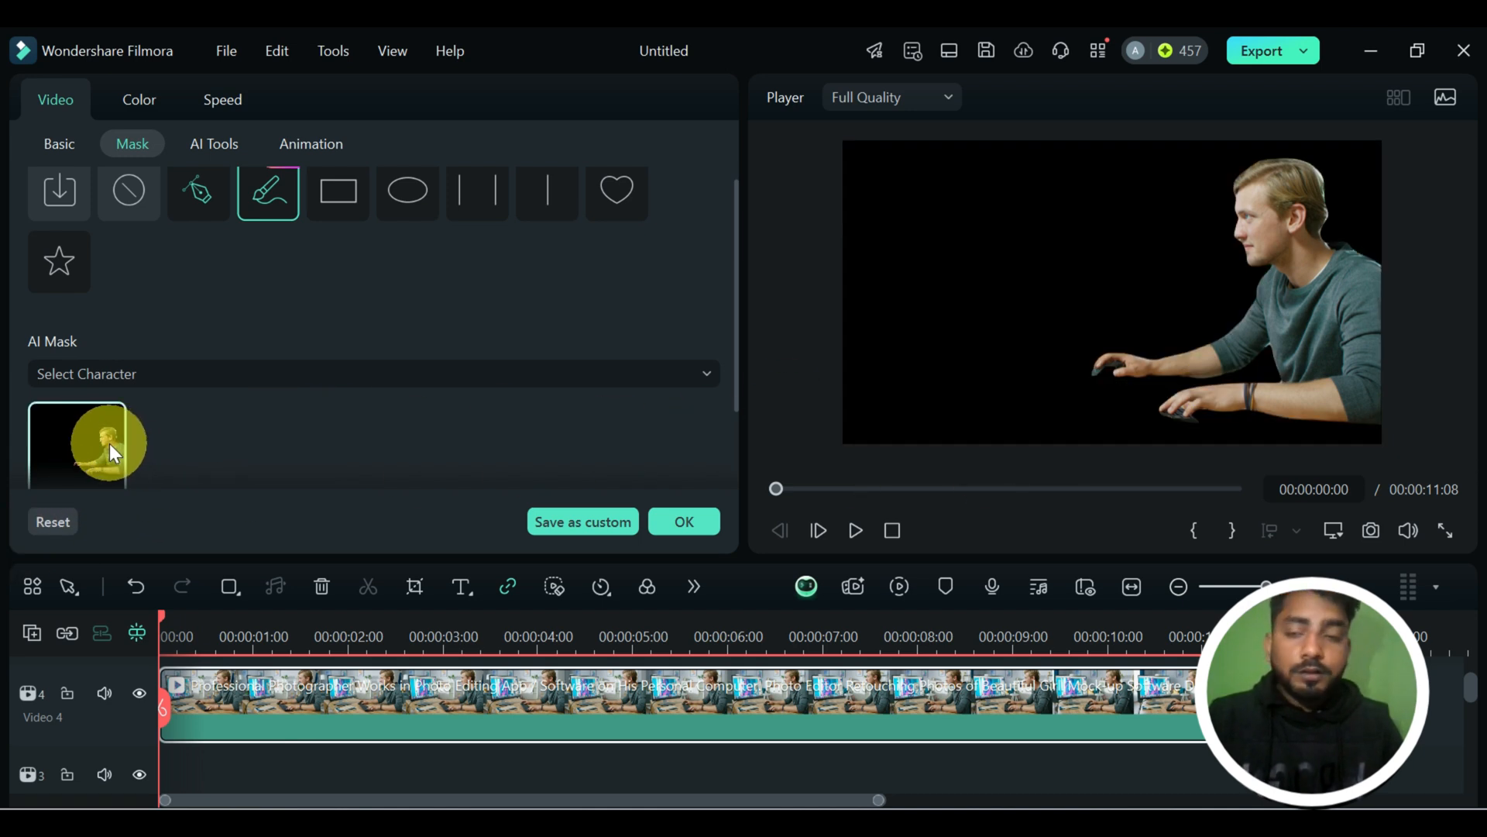
scroll(319, 437, "down", 2)
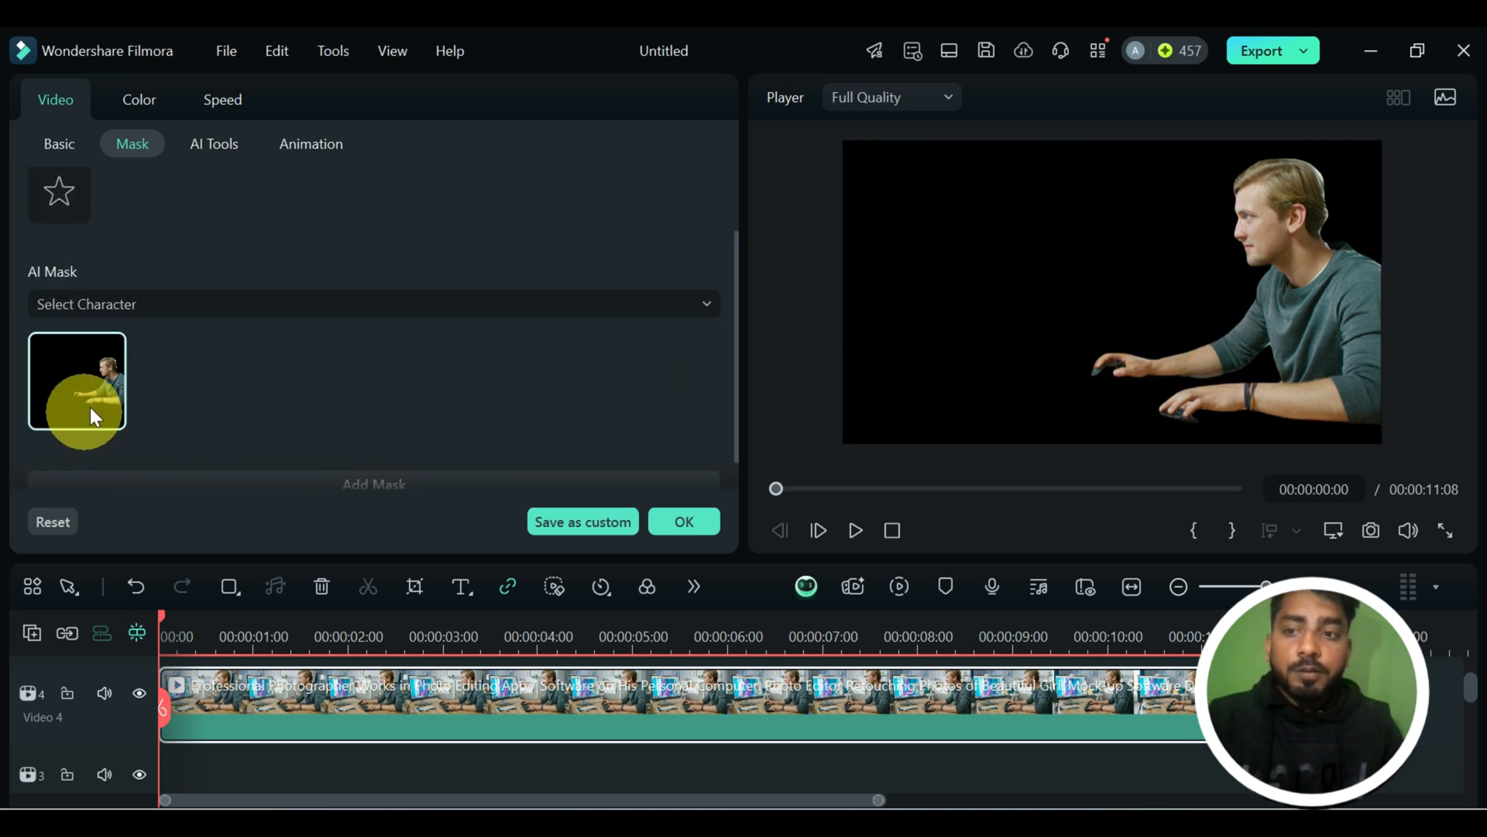
left_click(84, 403)
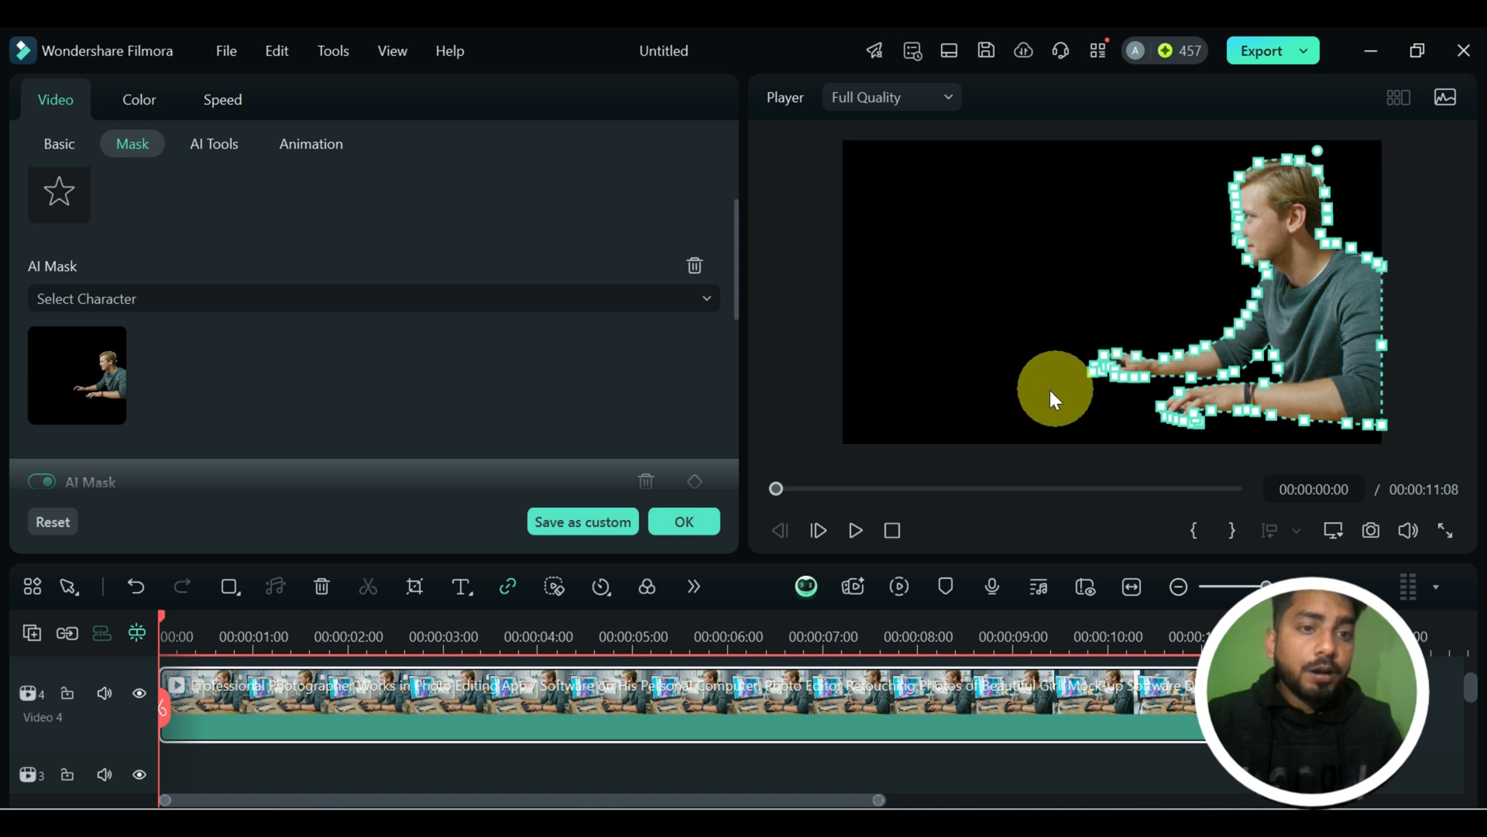
left_click(695, 265)
Mask the man with the Select Subject AI mask using the detected subject.
left_click(568, 313)
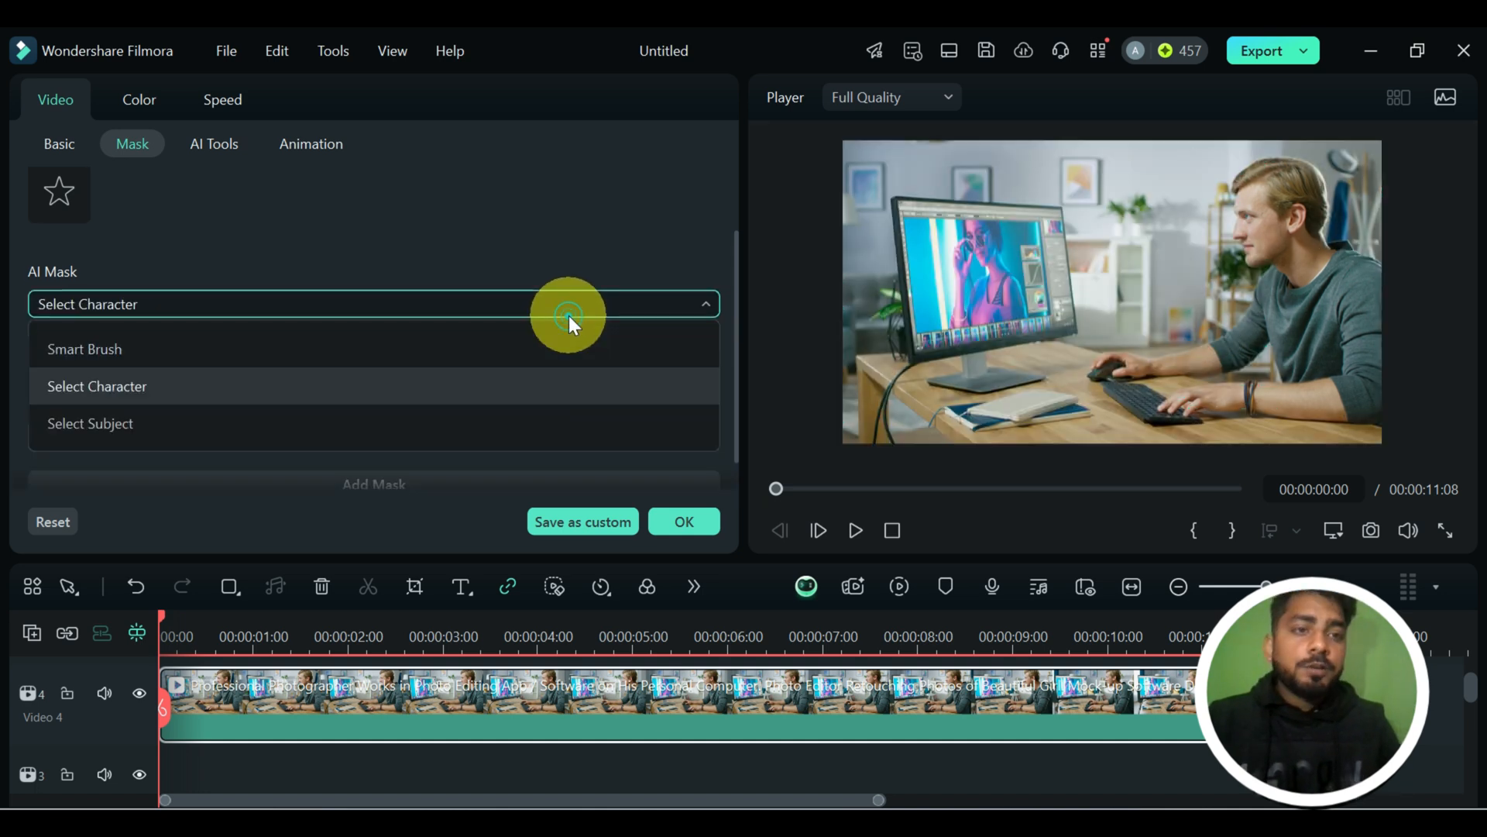
left_click(228, 428)
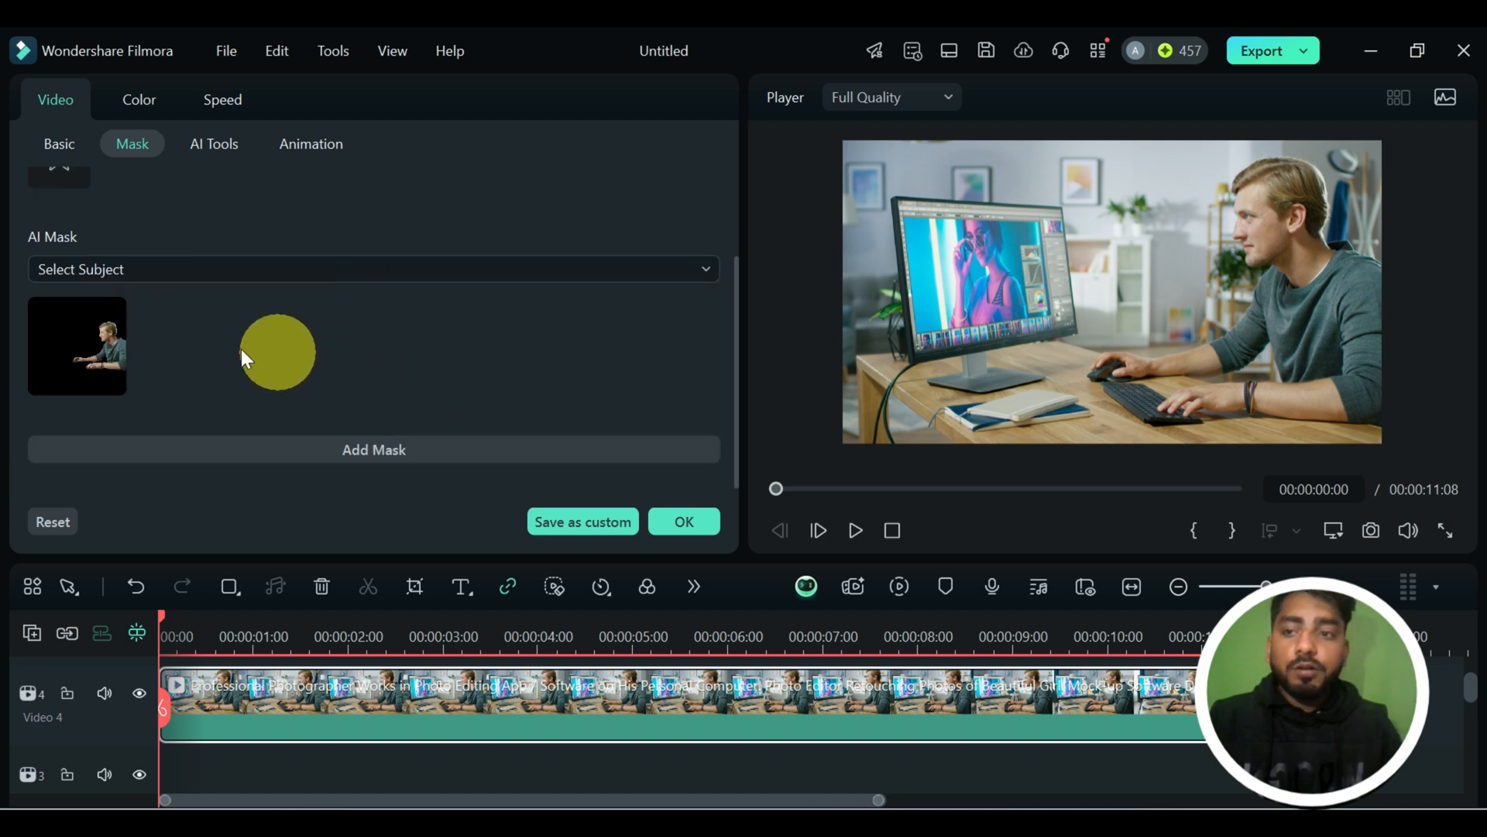
left_click(70, 365)
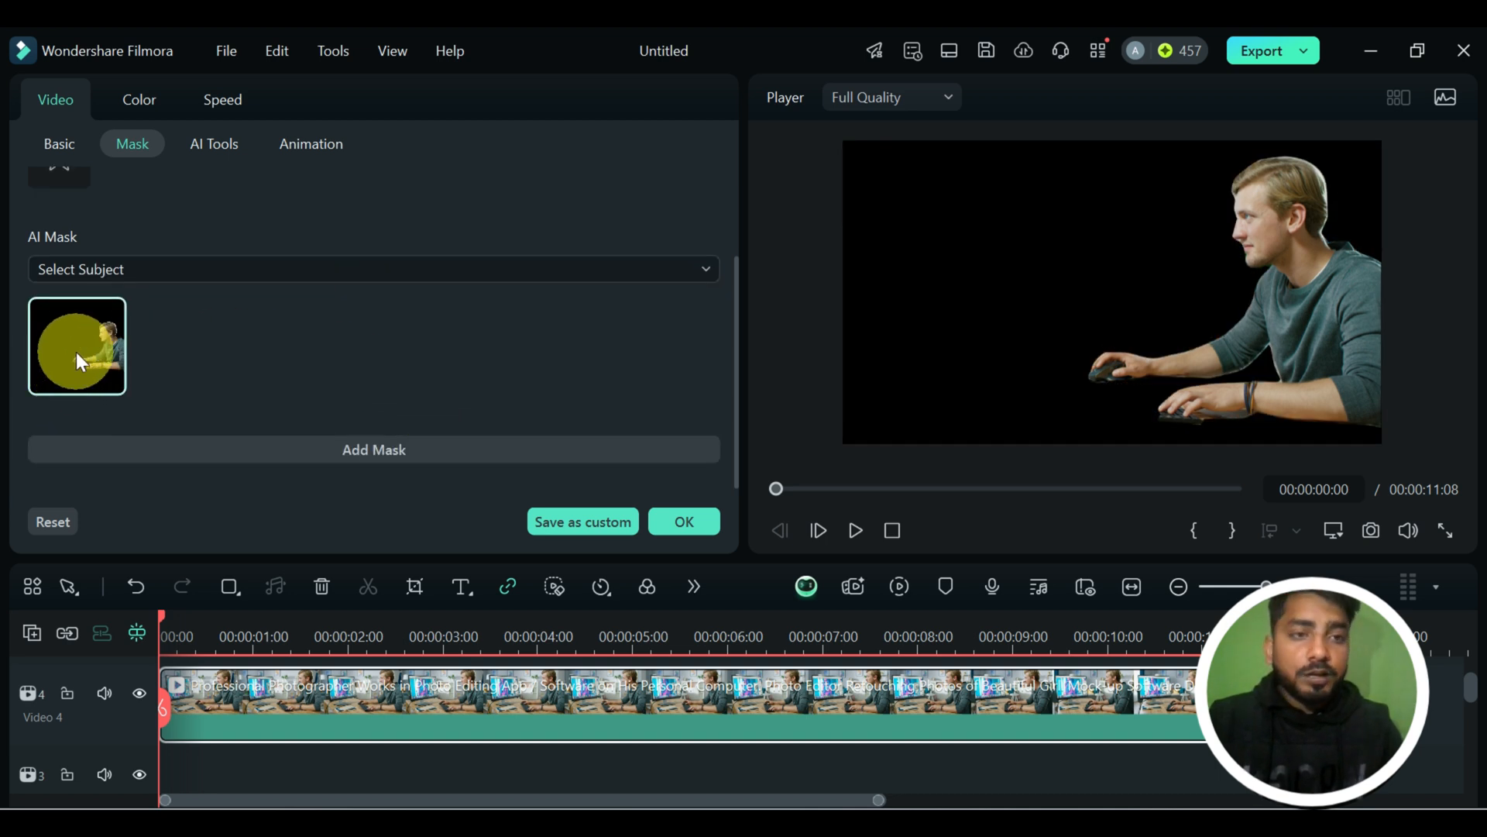
left_click(77, 352)
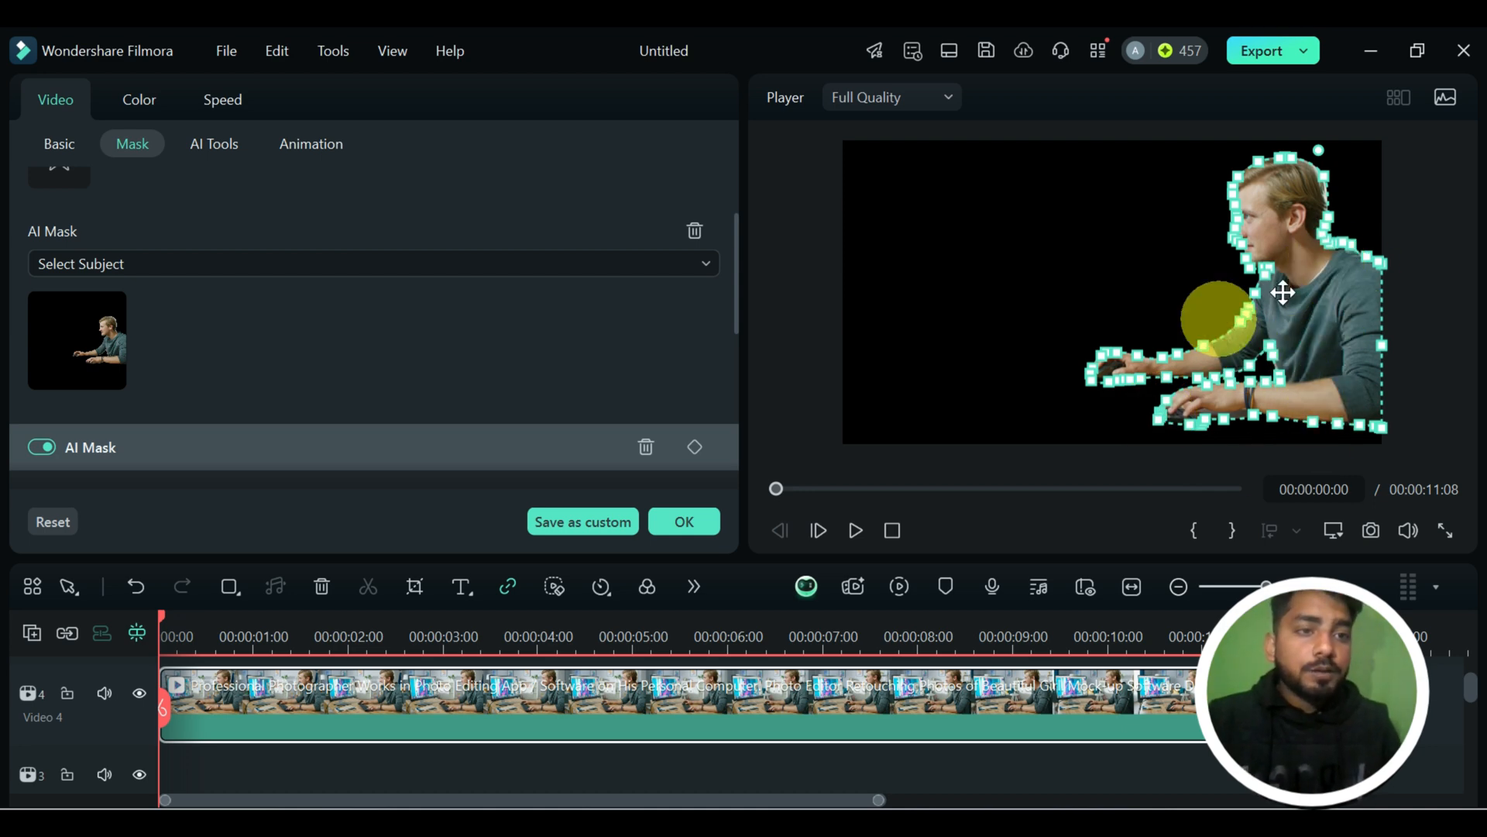
Adjust a point of the subject mask near the man's inner elbow, check the cutout full screen, and apply the mask.
left_click(1447, 531)
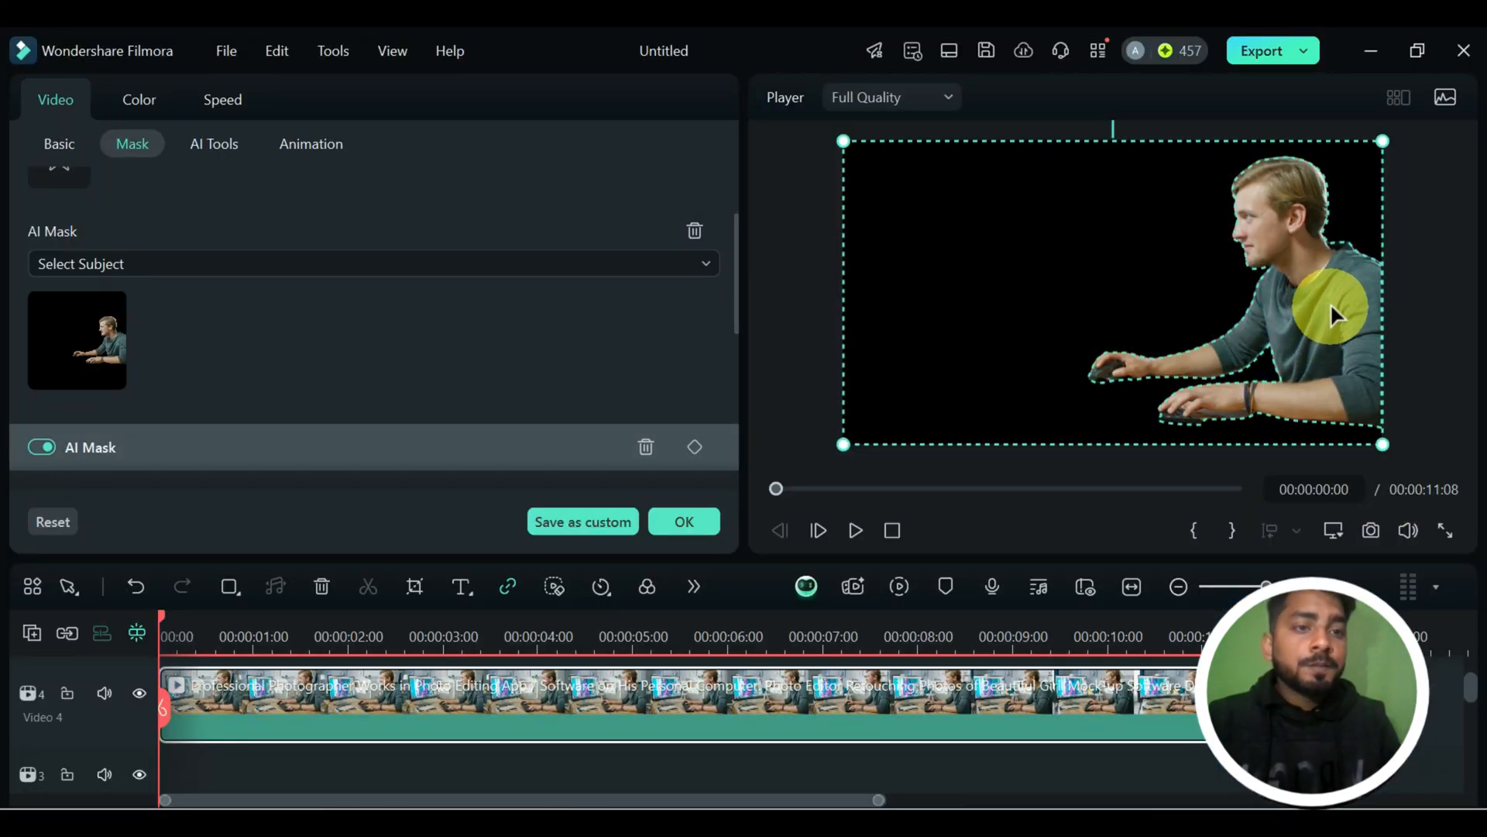
left_click(1327, 313)
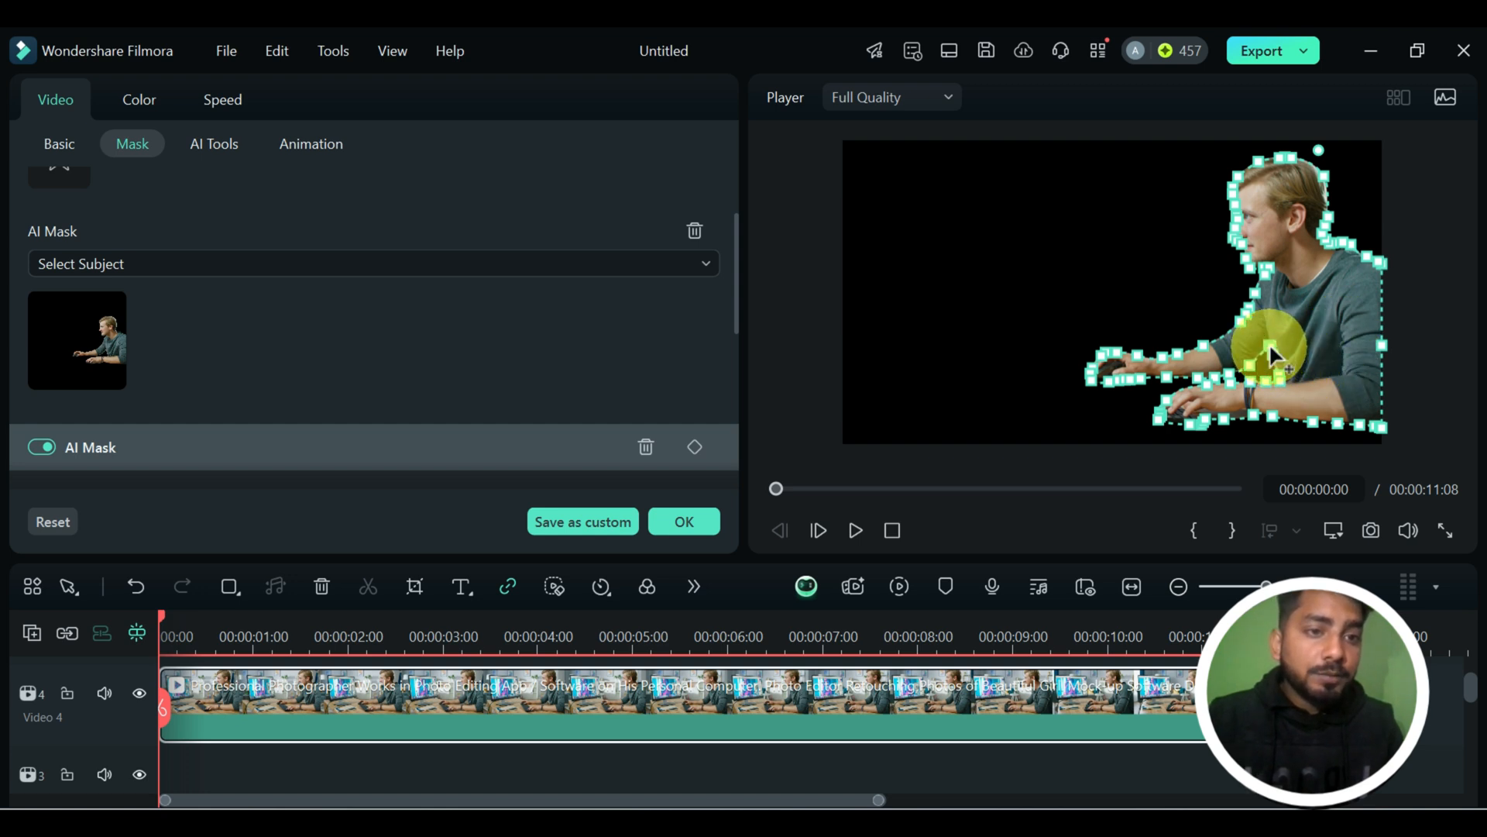
left_click_drag(1269, 342, 1269, 328)
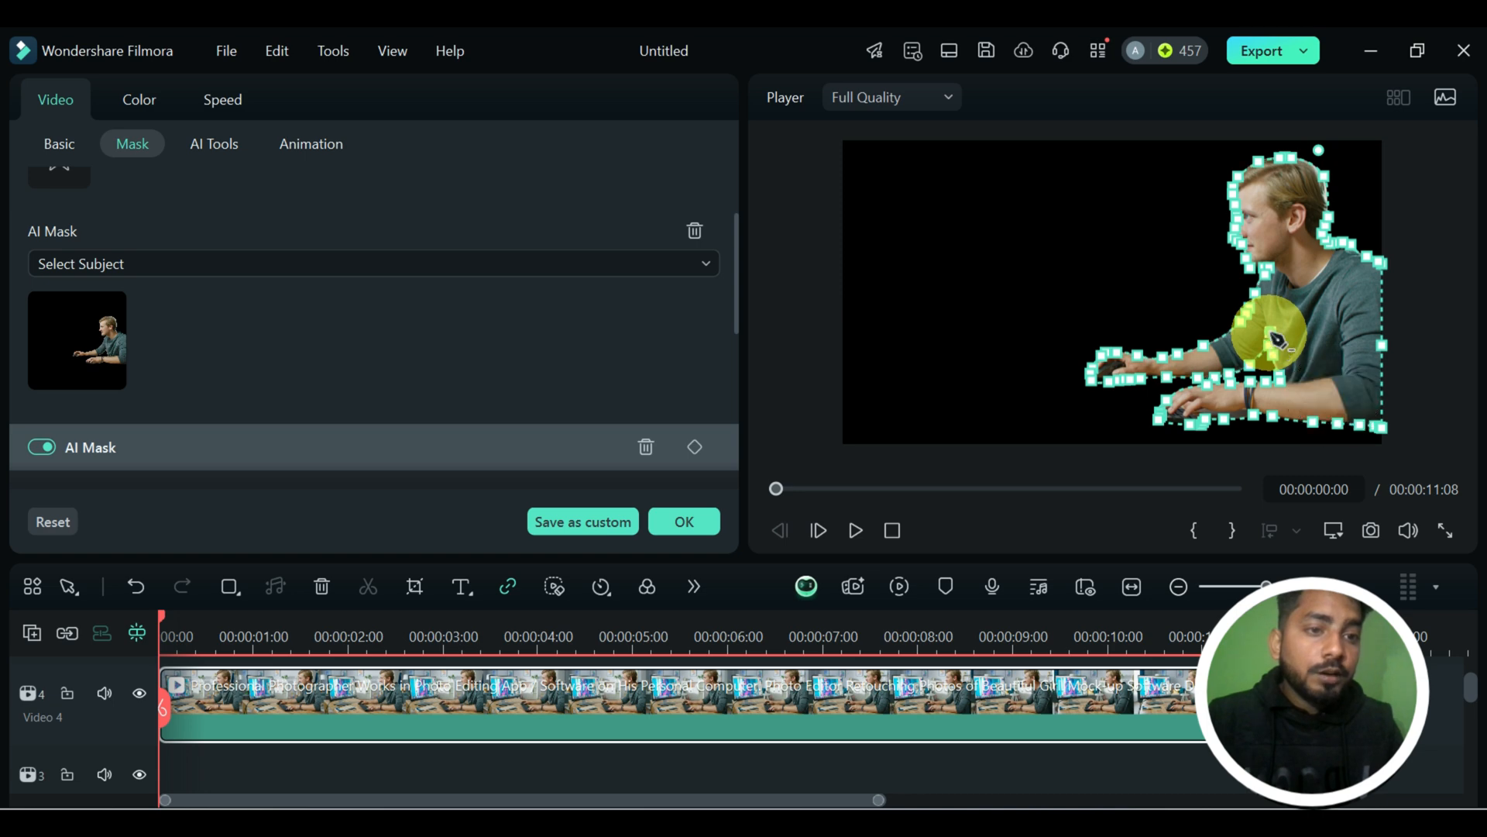
left_click(1446, 531)
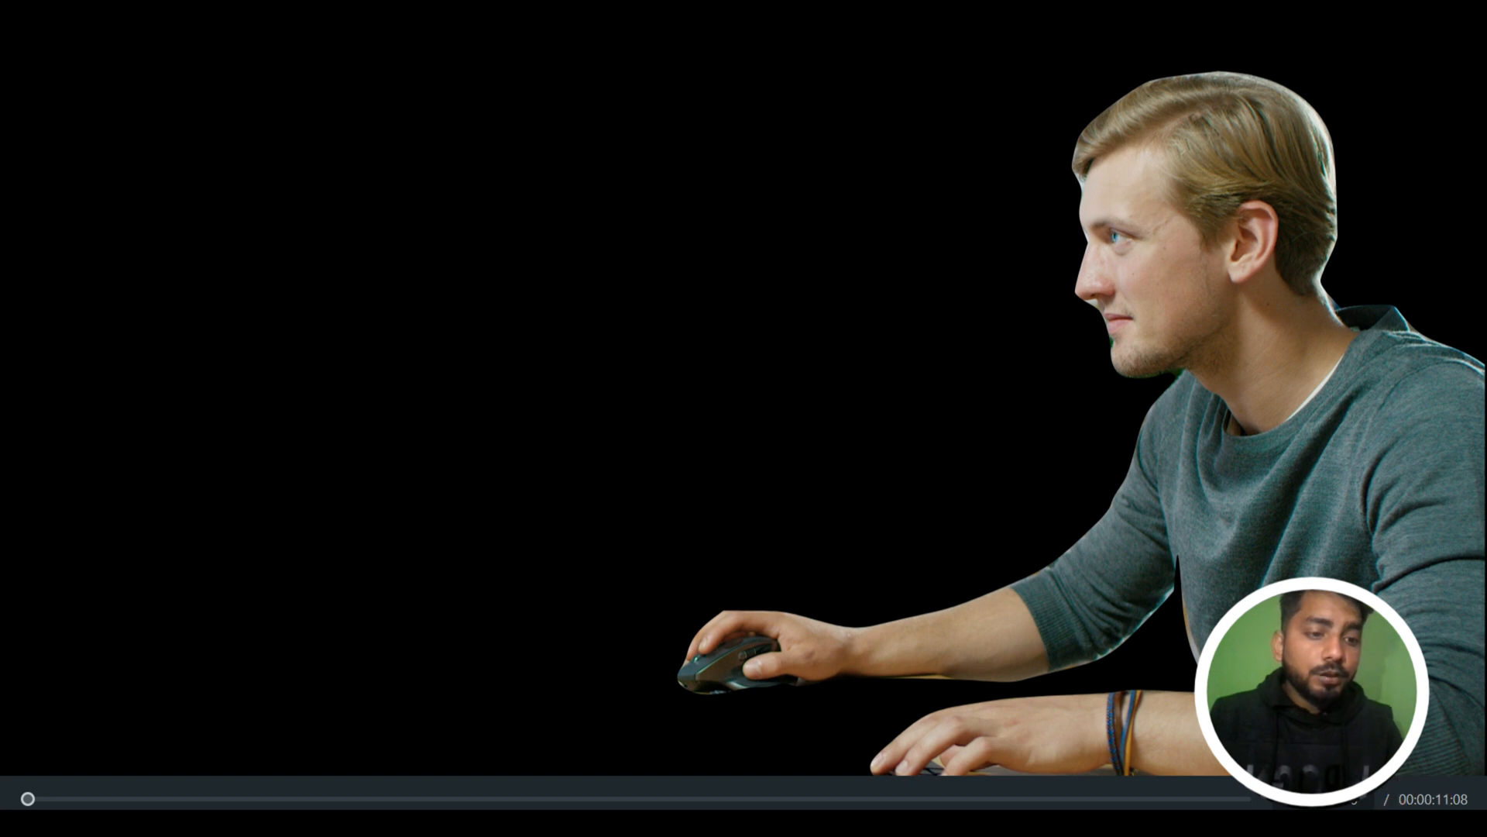
key("Escape")
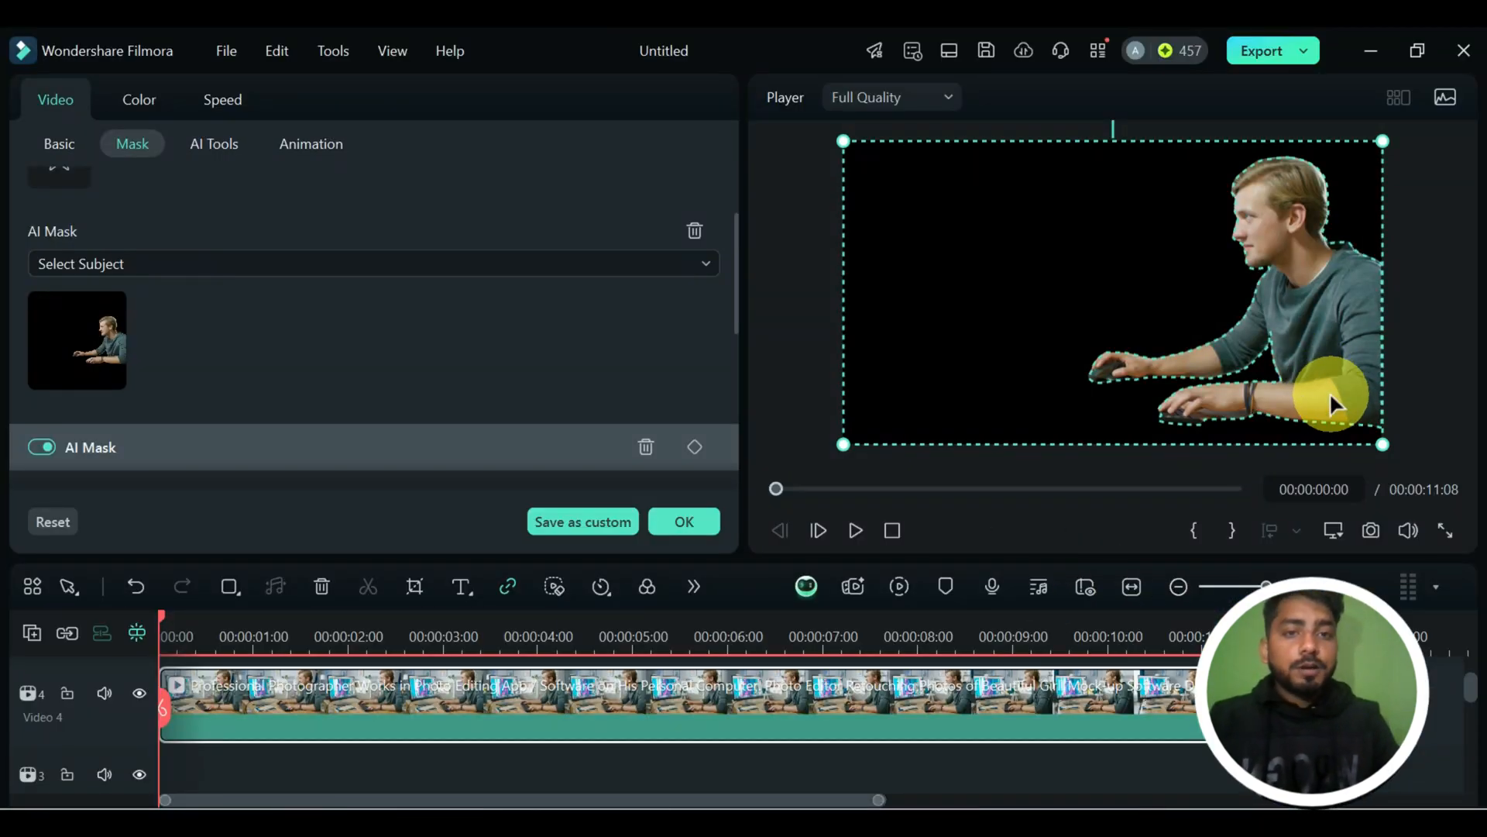
left_click(668, 524)
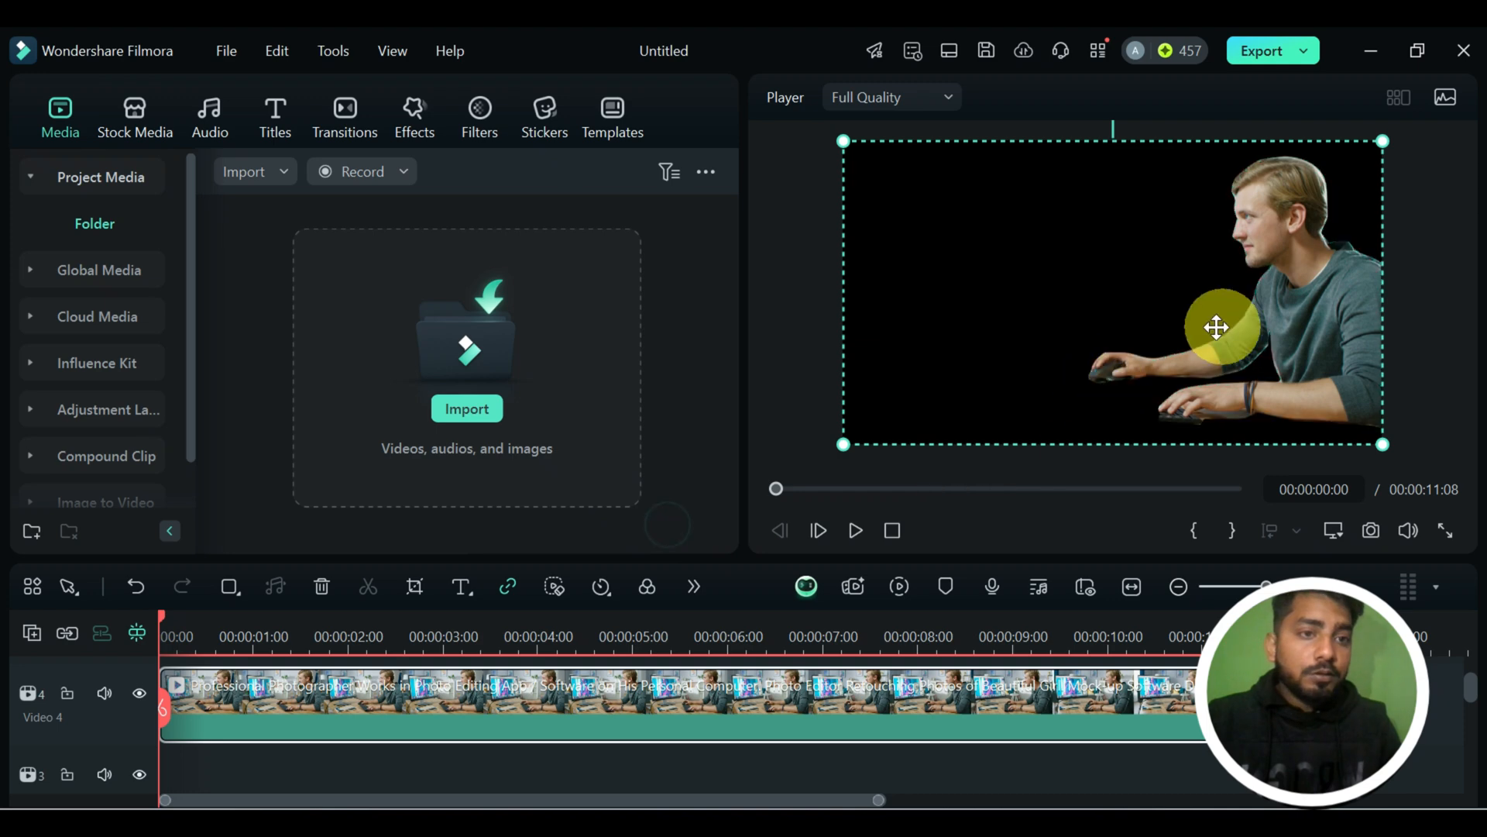
Reopen the masked clip's properties and remove its Select Subject AI mask.
double_click(754, 706)
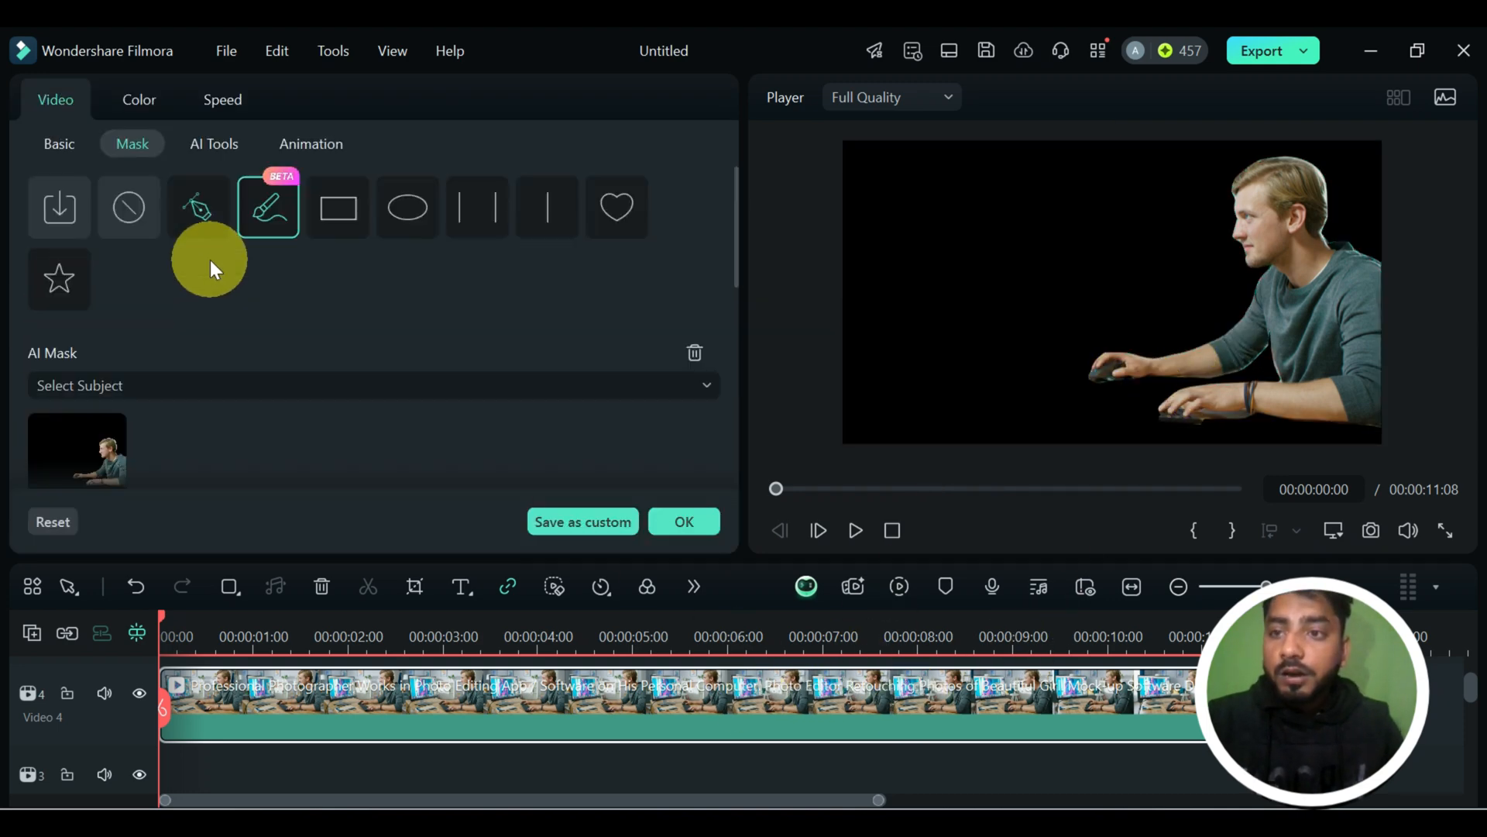
left_click(124, 223)
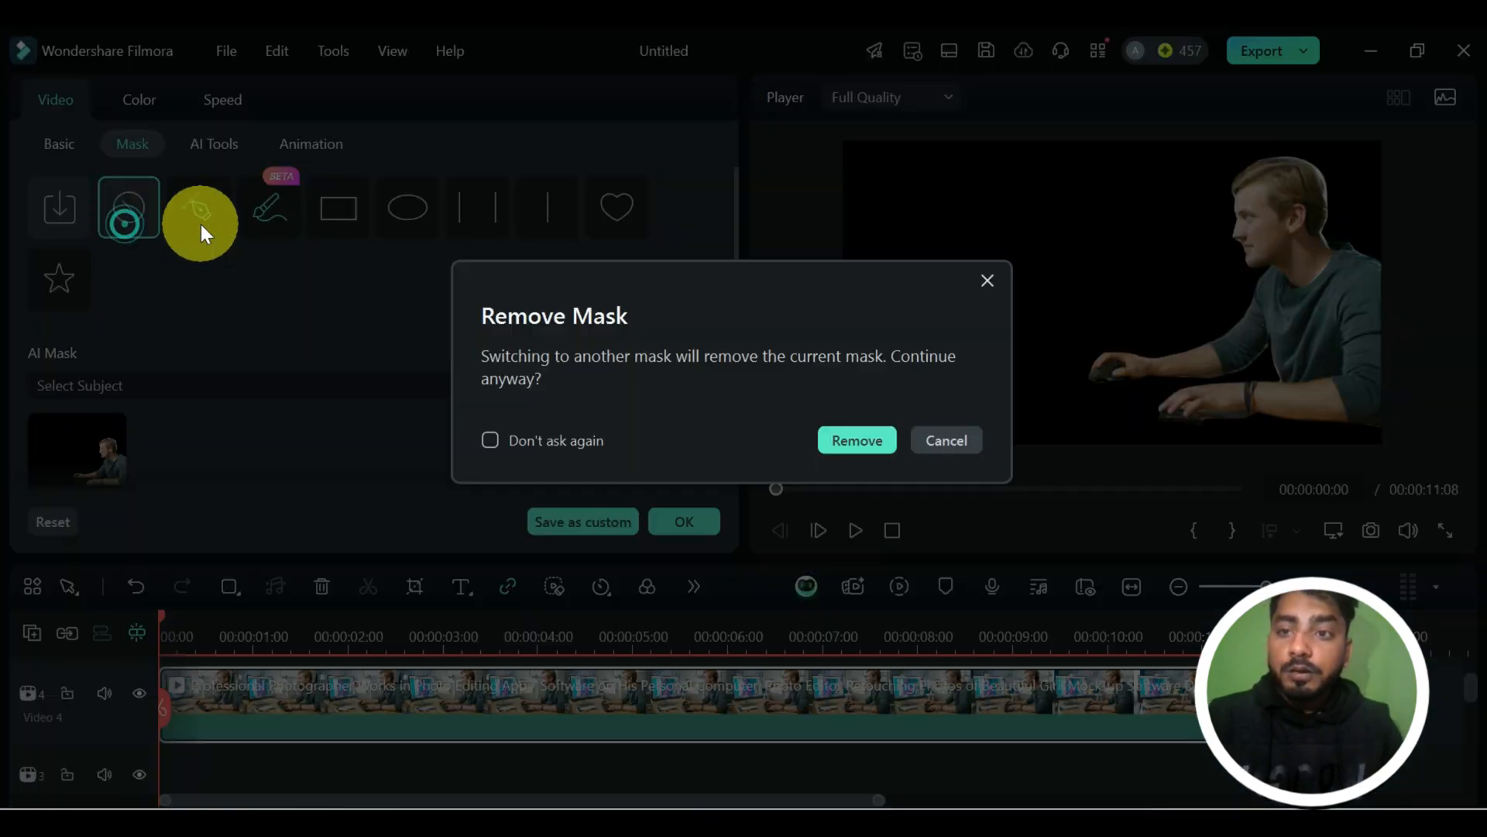
left_click(848, 442)
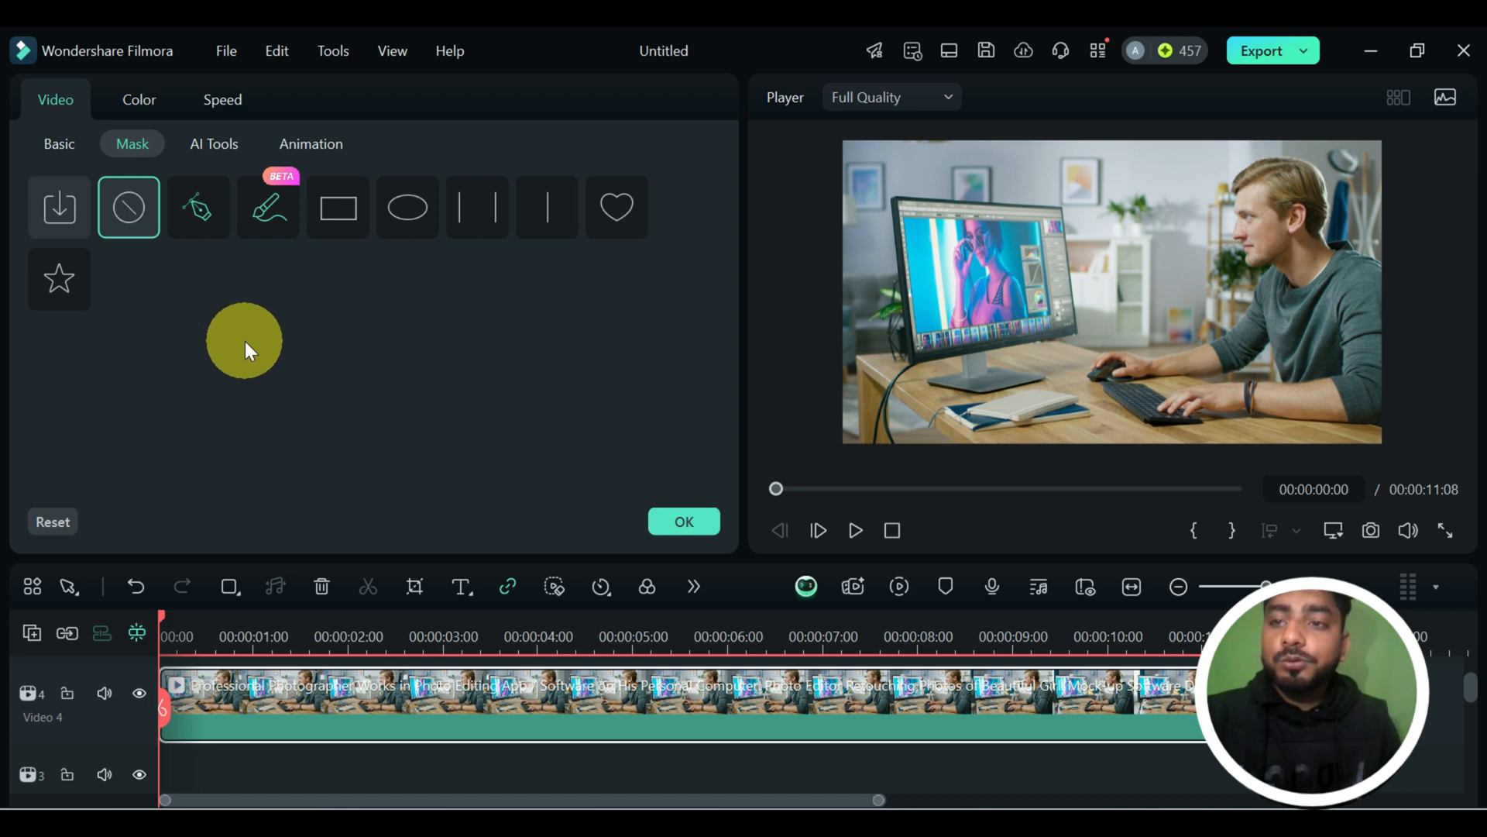
Browse the file chooser for importing a PNG as a custom mask, and close it without importing anything.
left_click(71, 220)
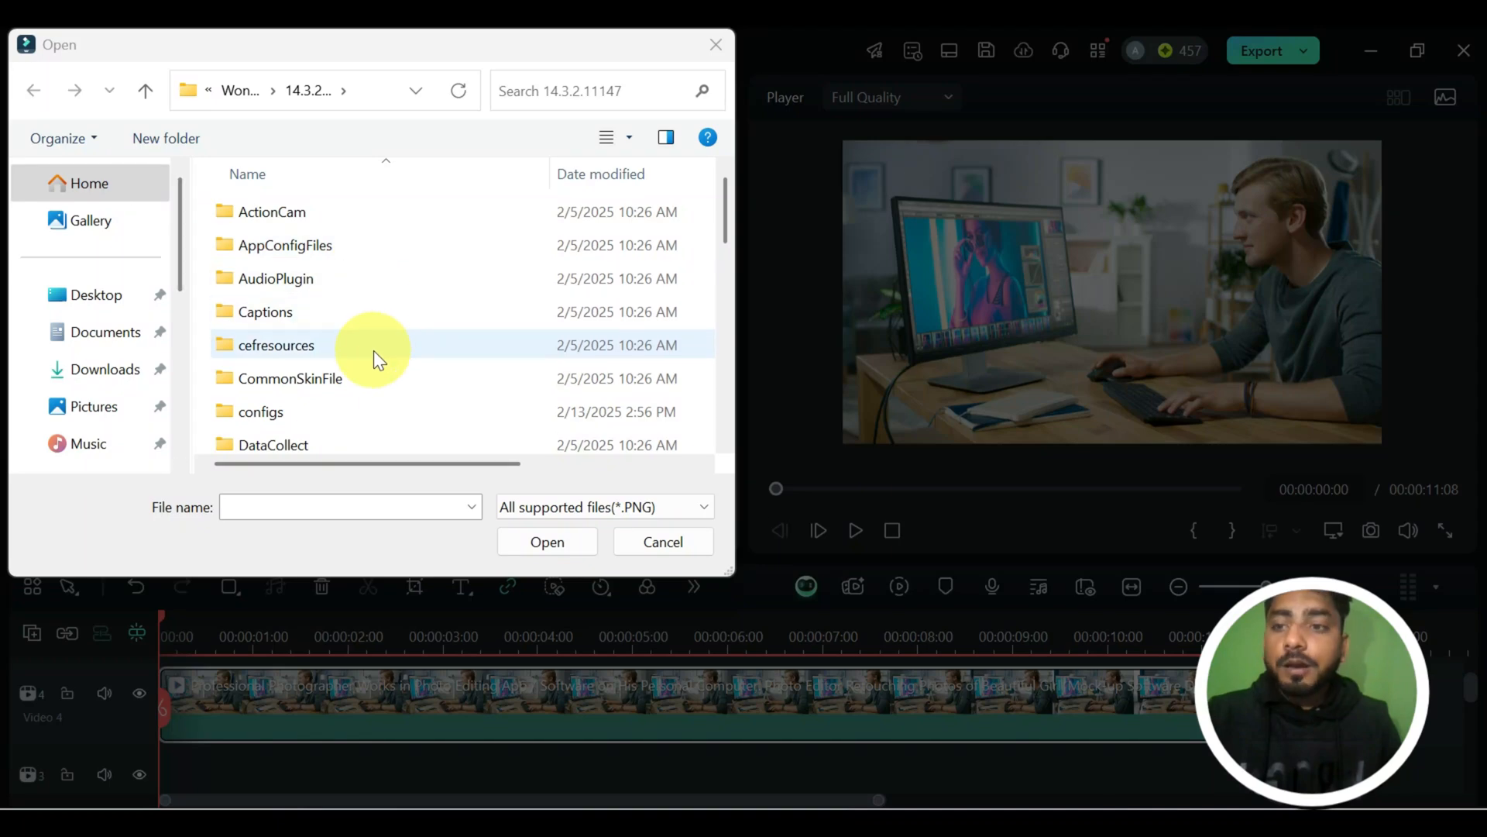
scroll(374, 350, "down", 2)
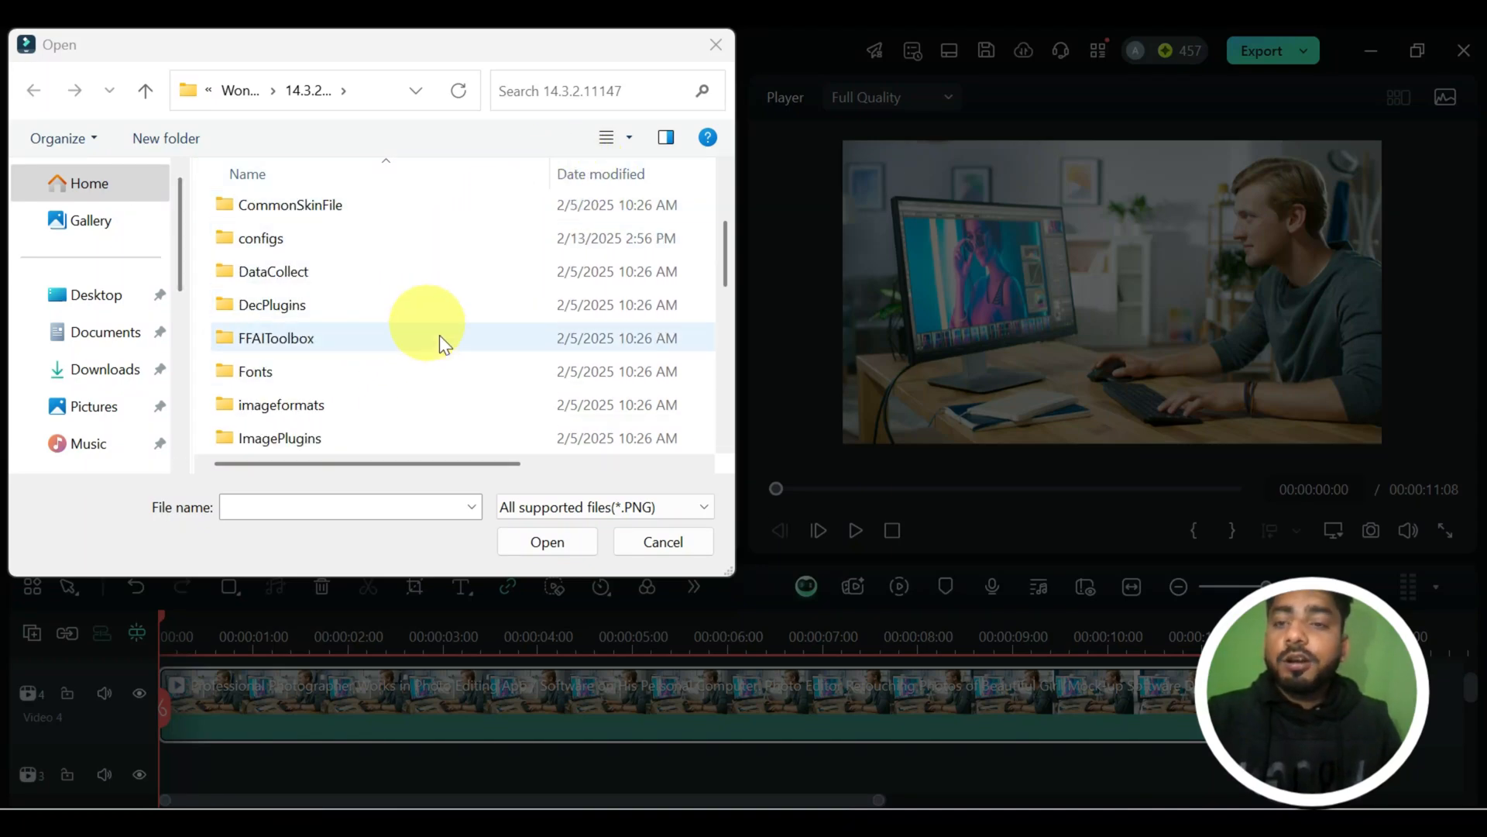
left_click(711, 52)
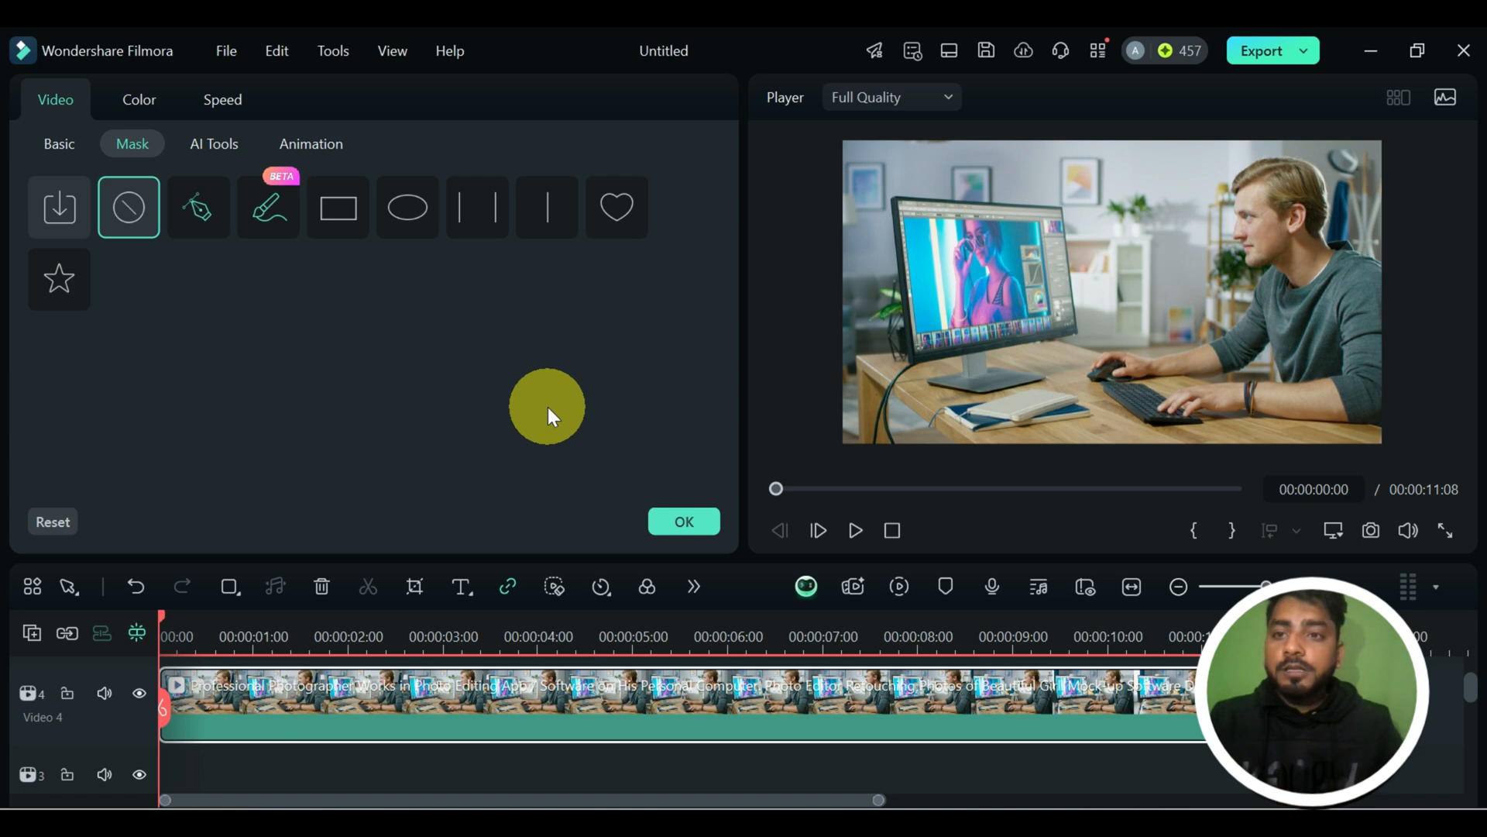
Look through the clip's AI tools, collapse the AI Video Enhancer section, and return to the mask options.
left_click(207, 157)
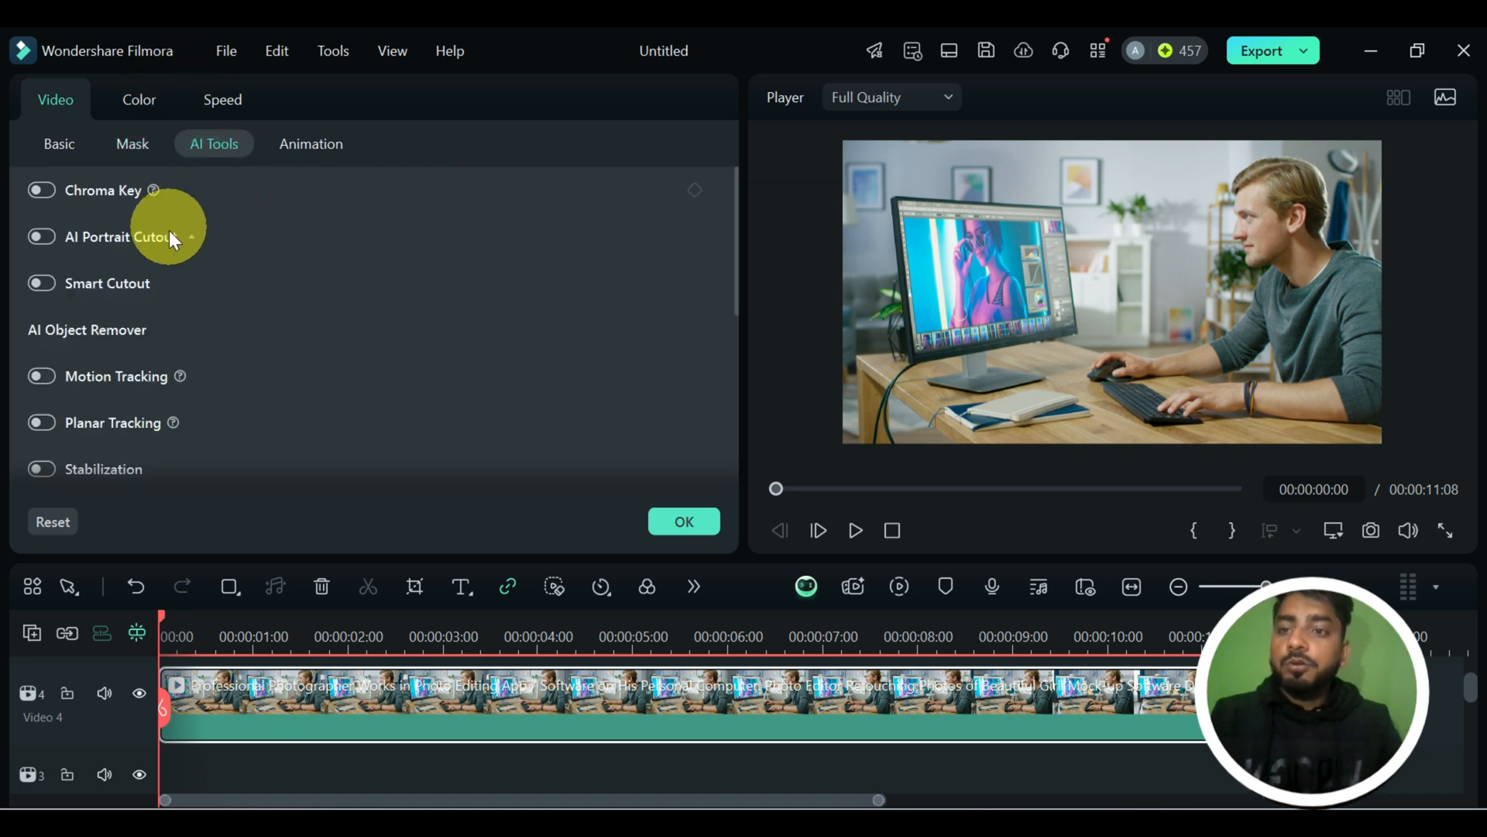
scroll(207, 333, "down", 5)
scroll(207, 331, "up", 4)
scroll(209, 336, "down", 4)
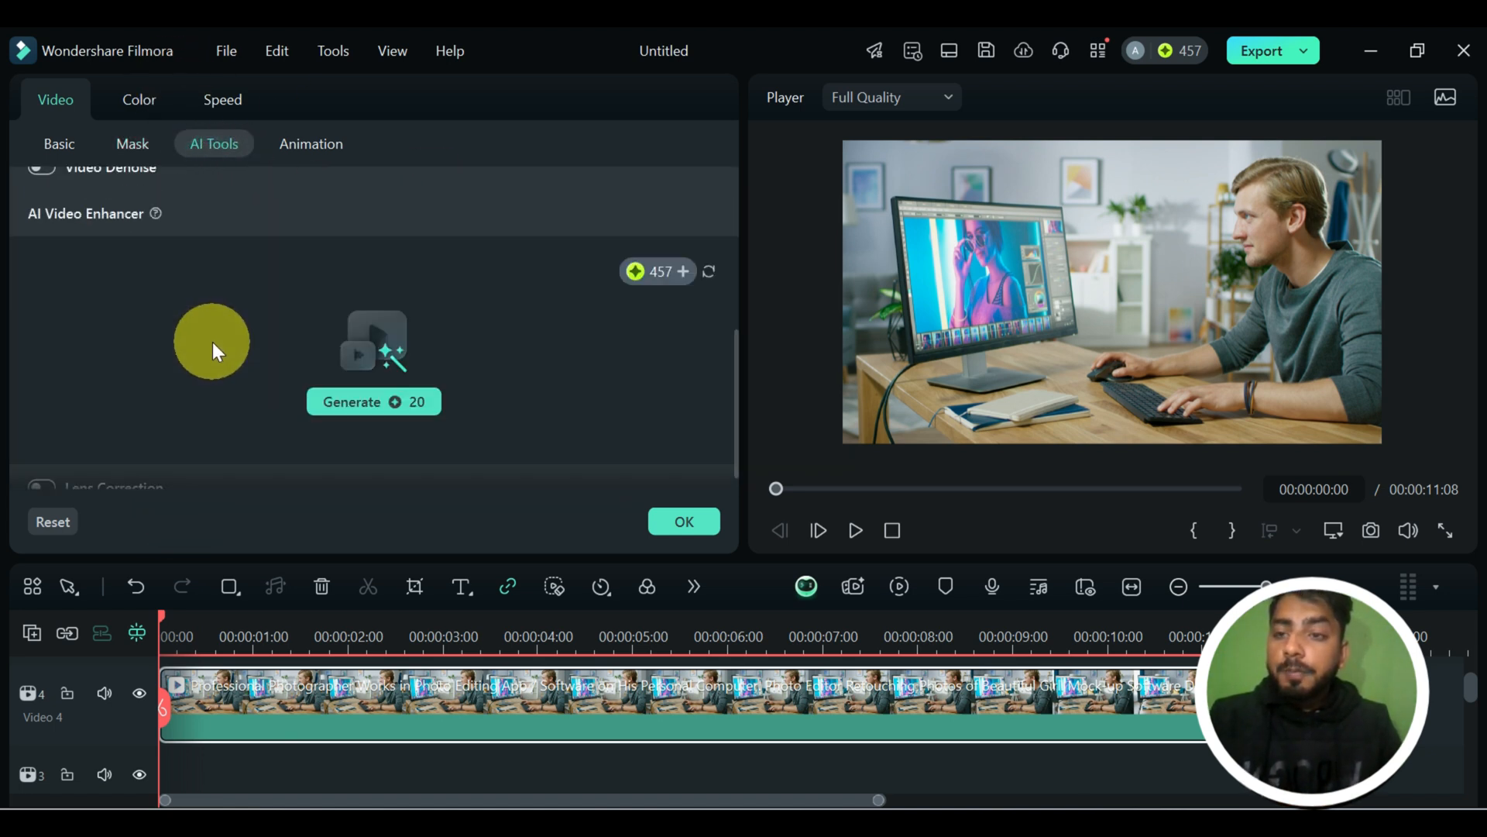
left_click(178, 220)
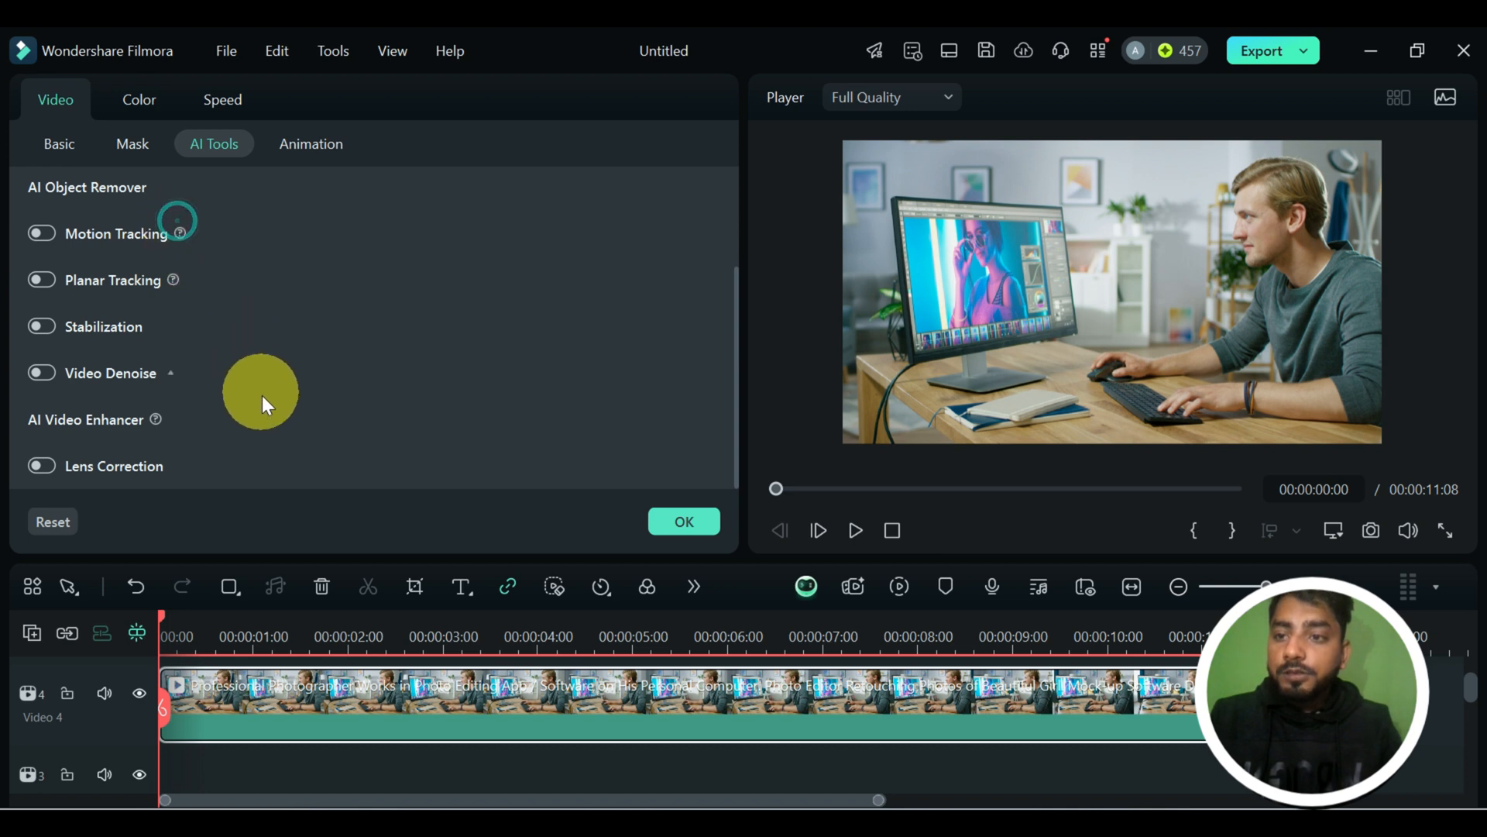
scroll(267, 406, "up", 3)
left_click(133, 143)
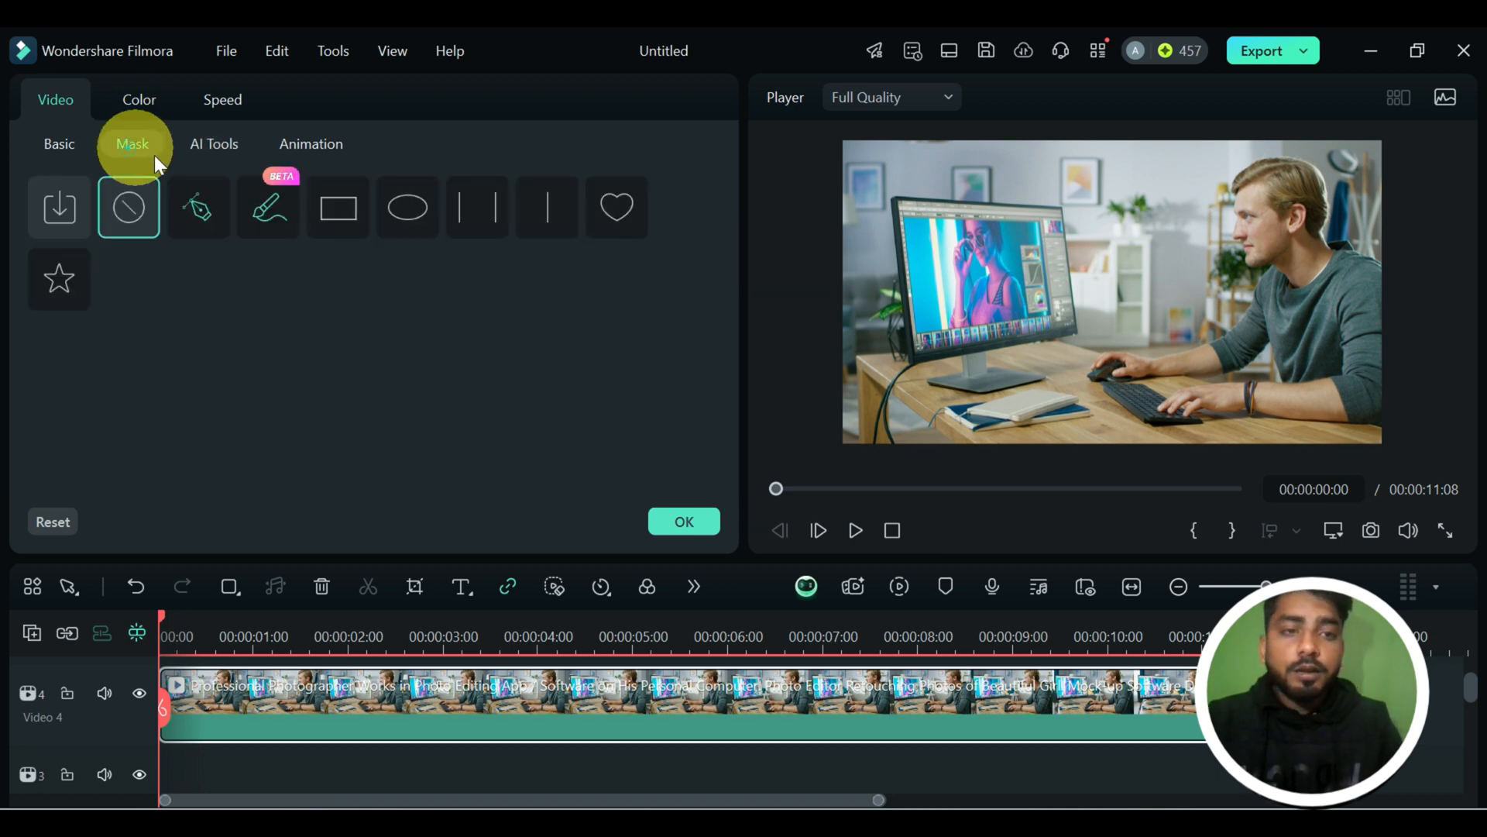